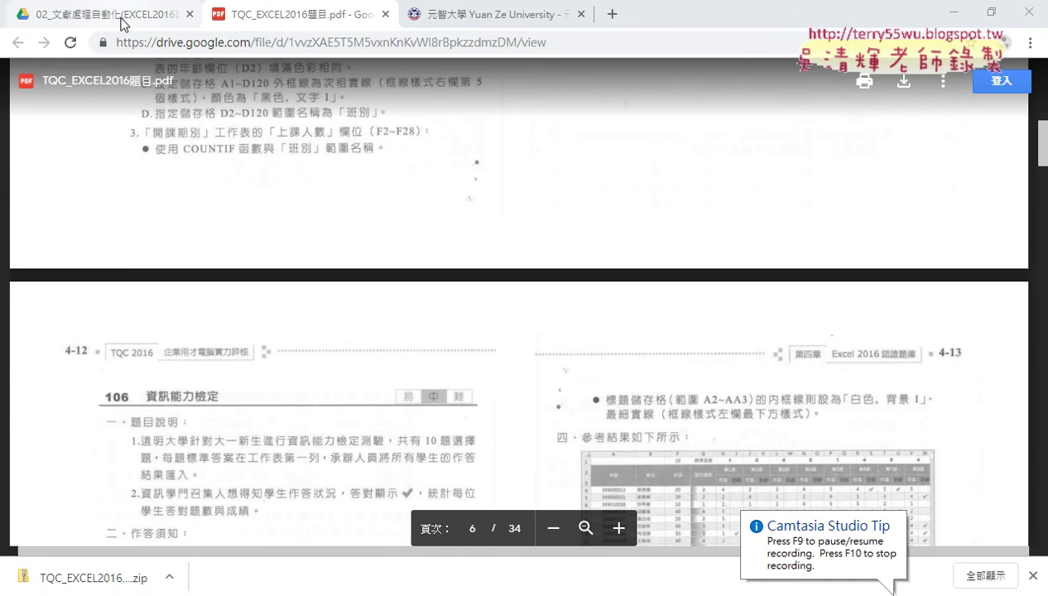
Scroll back up from page 6 to the 4-1 TQC Excel skill category table
scroll(248, 215, "up", 10)
scroll(248, 216, "up", 5)
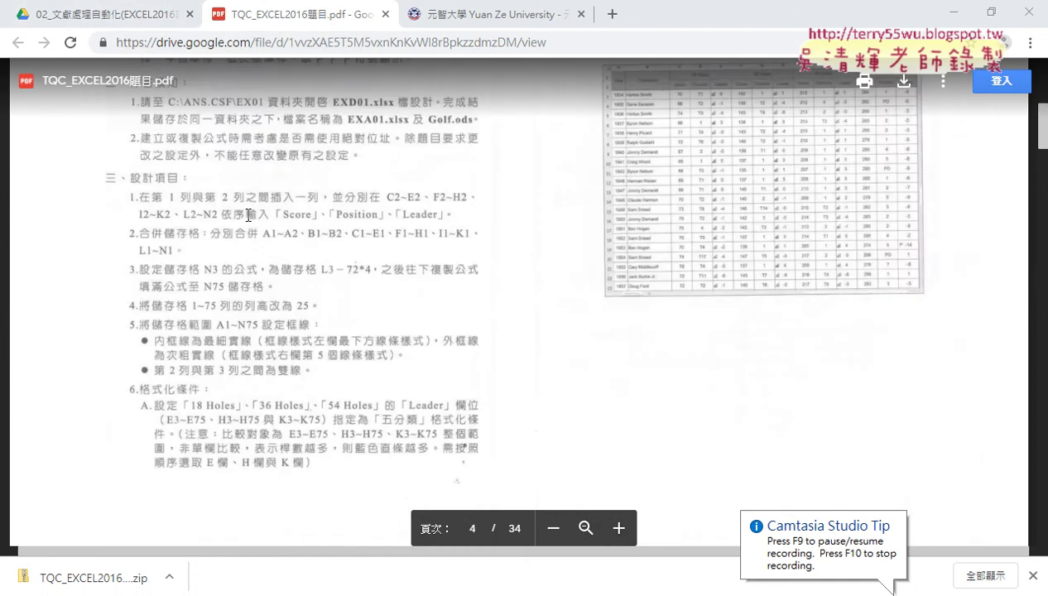
scroll(248, 215, "up", 5)
scroll(249, 215, "up", 1)
scroll(248, 215, "up", 4)
scroll(248, 215, "up", 2)
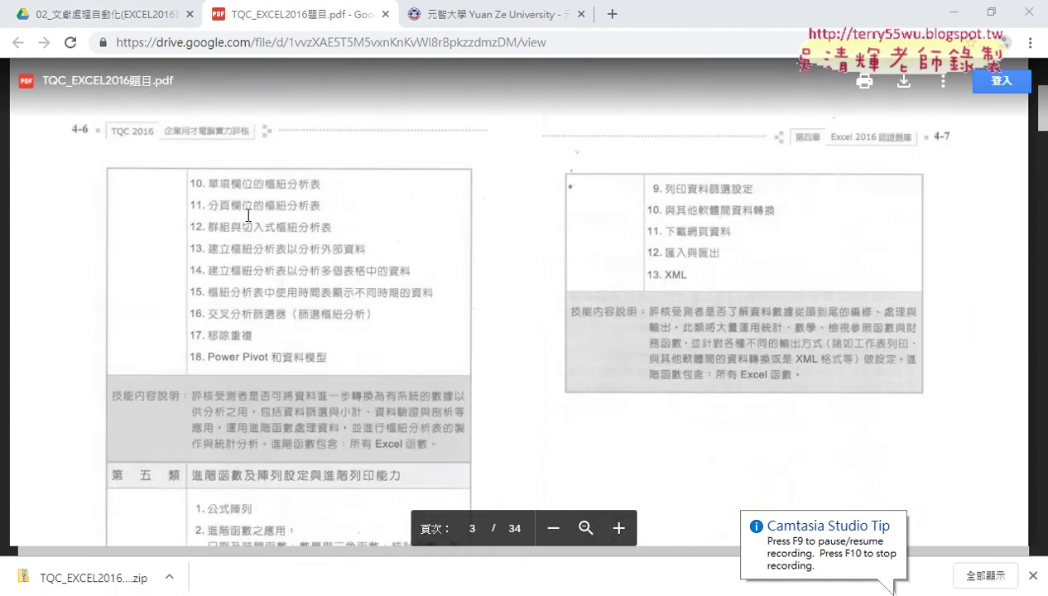
scroll(248, 215, "up", 4)
scroll(248, 215, "up", 3)
scroll(248, 215, "up", 2)
scroll(248, 215, "up", 1)
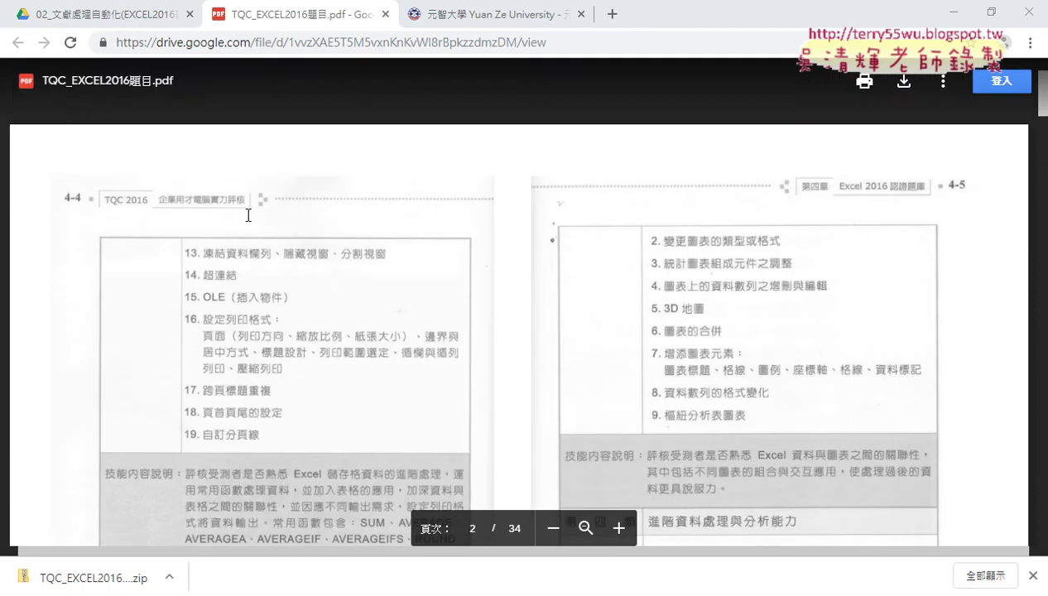
scroll(248, 215, "up", 4)
scroll(249, 215, "up", 3)
scroll(249, 216, "up", 1)
scroll(249, 215, "up", 2)
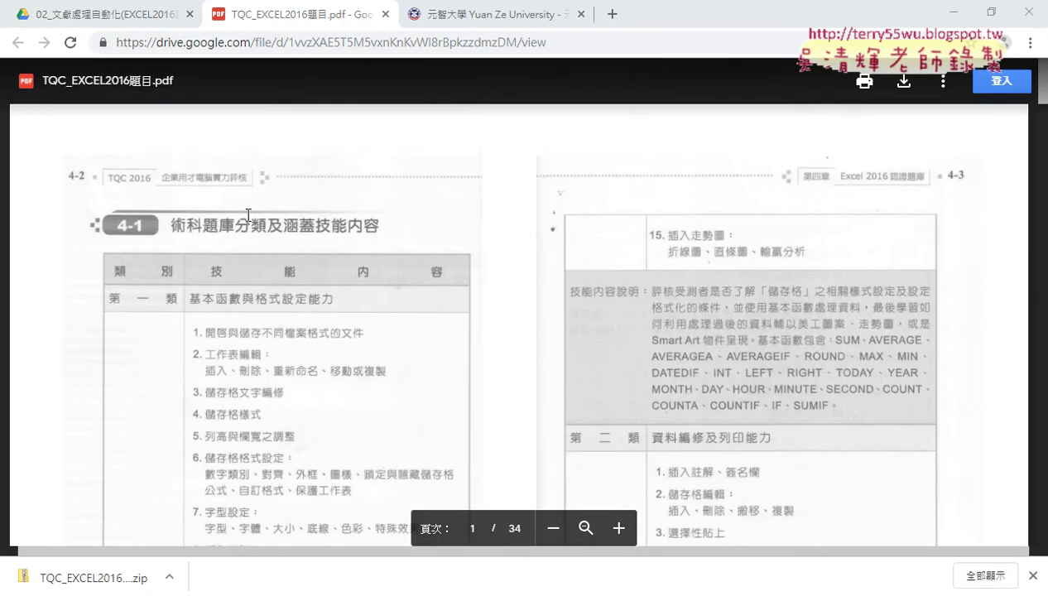
scroll(249, 215, "down", 2)
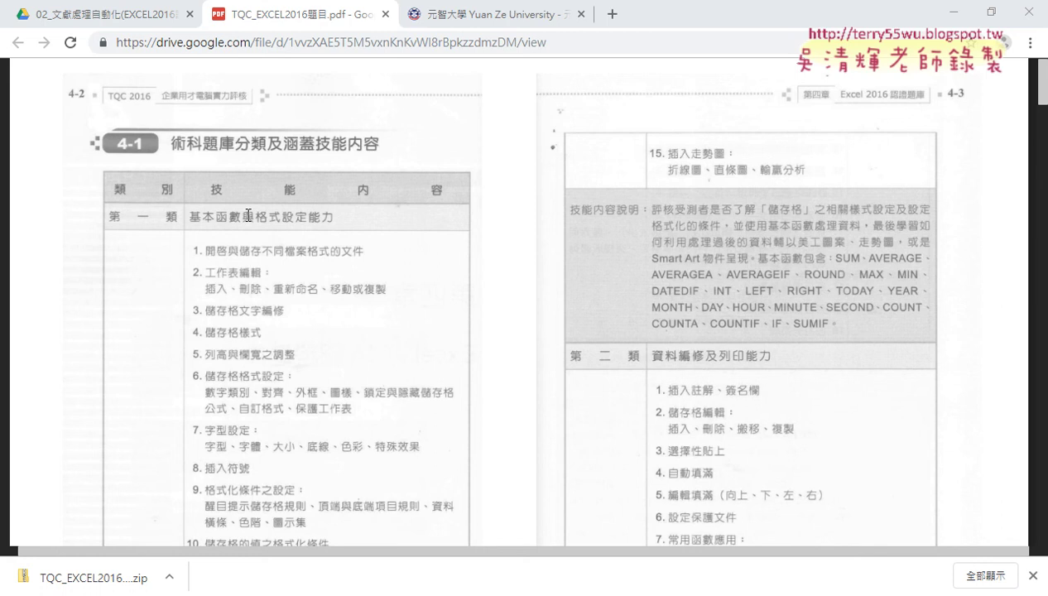
Scroll down past pages 1–3 to page 4, showing exercise 102 Golf and its result table
scroll(249, 215, "down", 1)
scroll(249, 216, "down", 1)
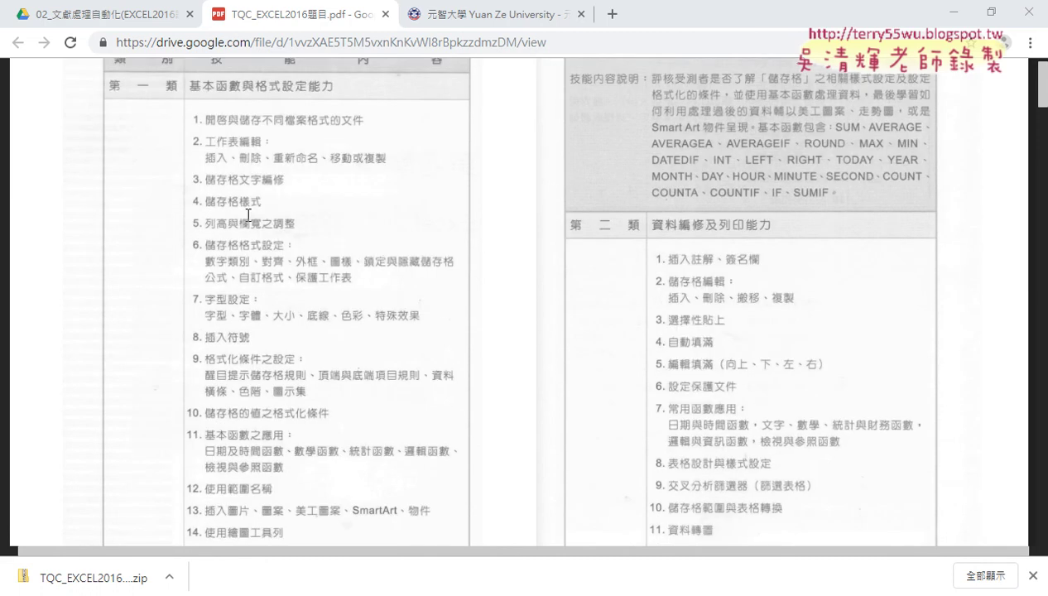
scroll(249, 215, "up", 1)
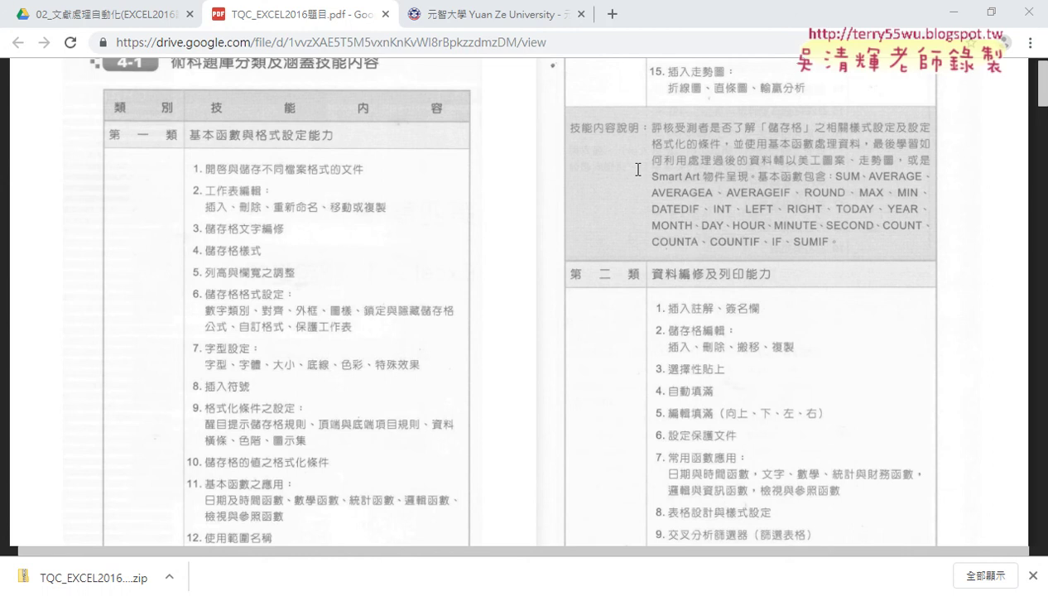
scroll(638, 168, "down", 3)
scroll(637, 169, "down", 3)
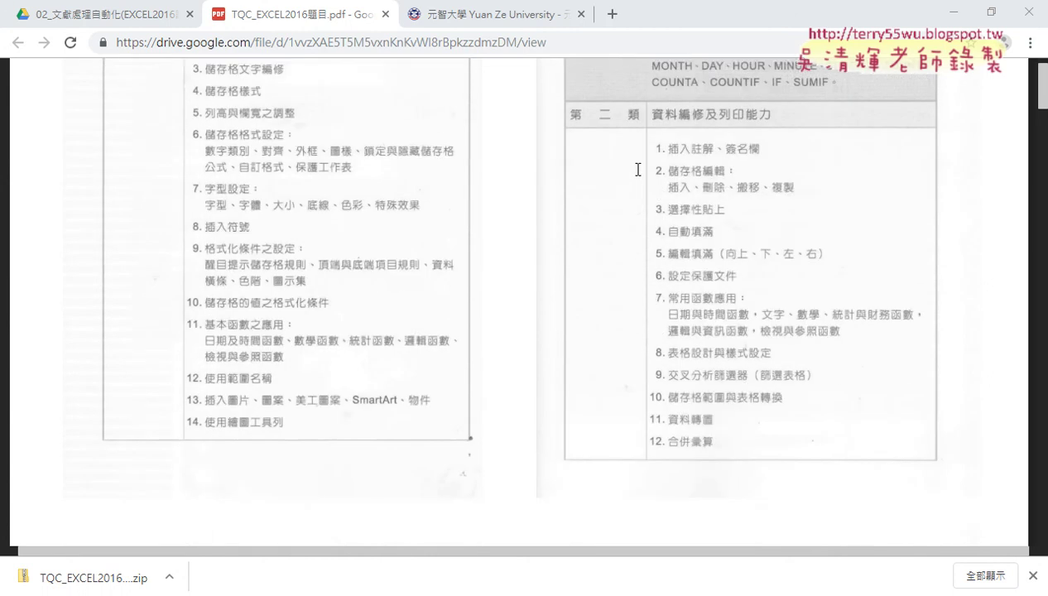
scroll(637, 169, "down", 5)
scroll(637, 168, "down", 3)
scroll(638, 169, "down", 4)
scroll(637, 169, "down", 4)
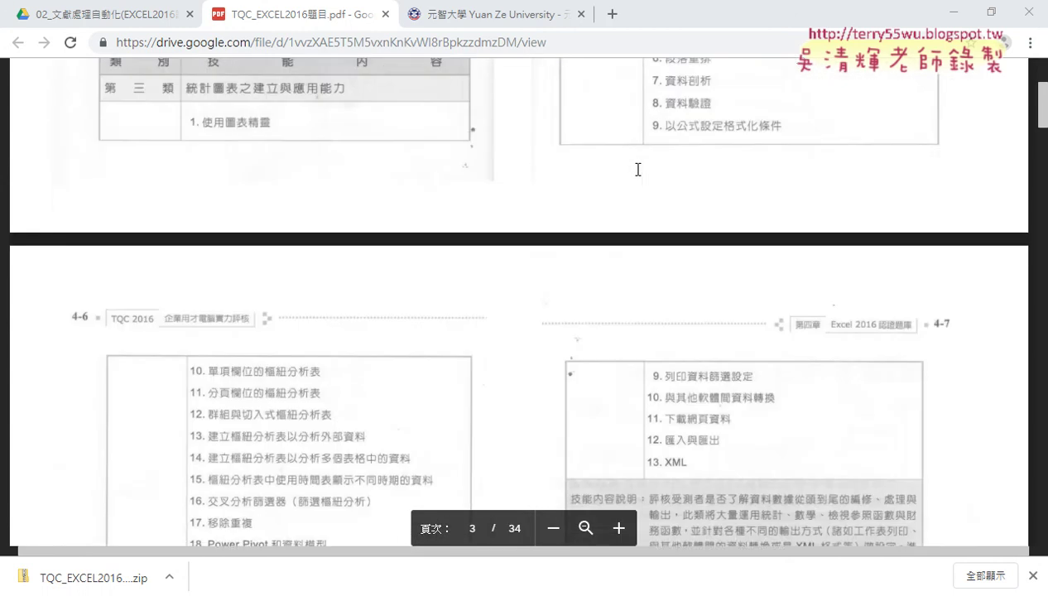
scroll(638, 168, "down", 3)
scroll(637, 169, "down", 1)
scroll(637, 169, "down", 5)
scroll(637, 169, "down", 3)
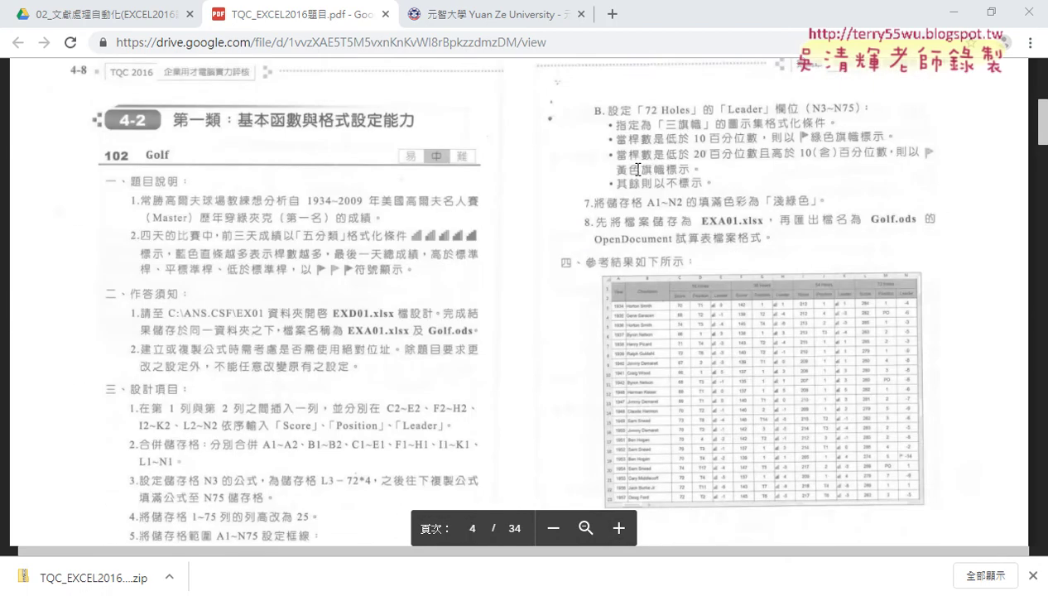
scroll(637, 169, "down", 2)
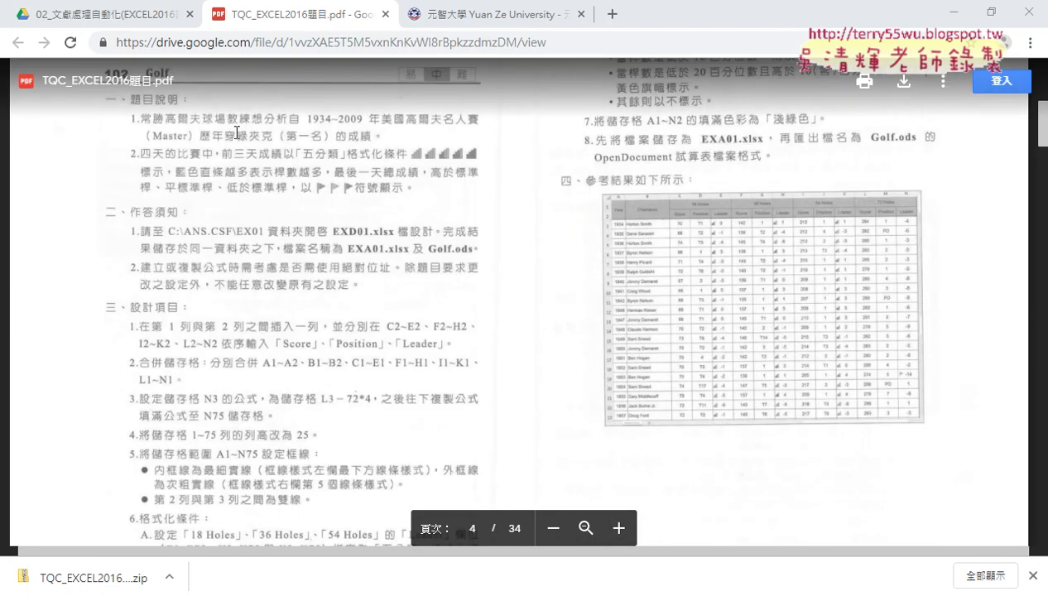
scroll(189, 155, "up", 1)
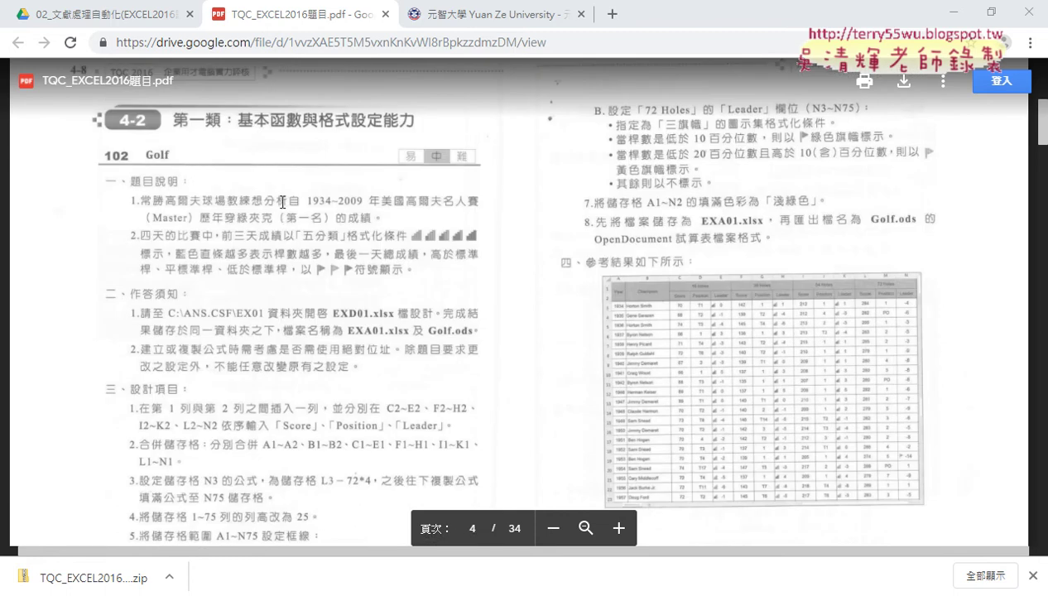
scroll(558, 289, "down", 1)
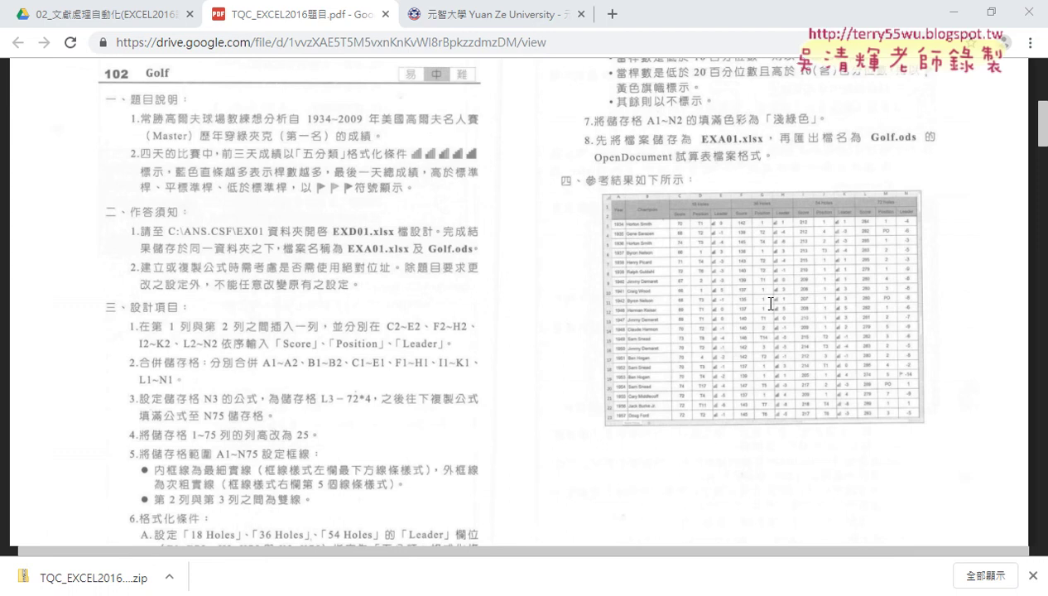
Bring exercise 104 on page 5 into view and underline DATEDIF, TODAY and ×歲 in red
scroll(667, 307, "down", 2)
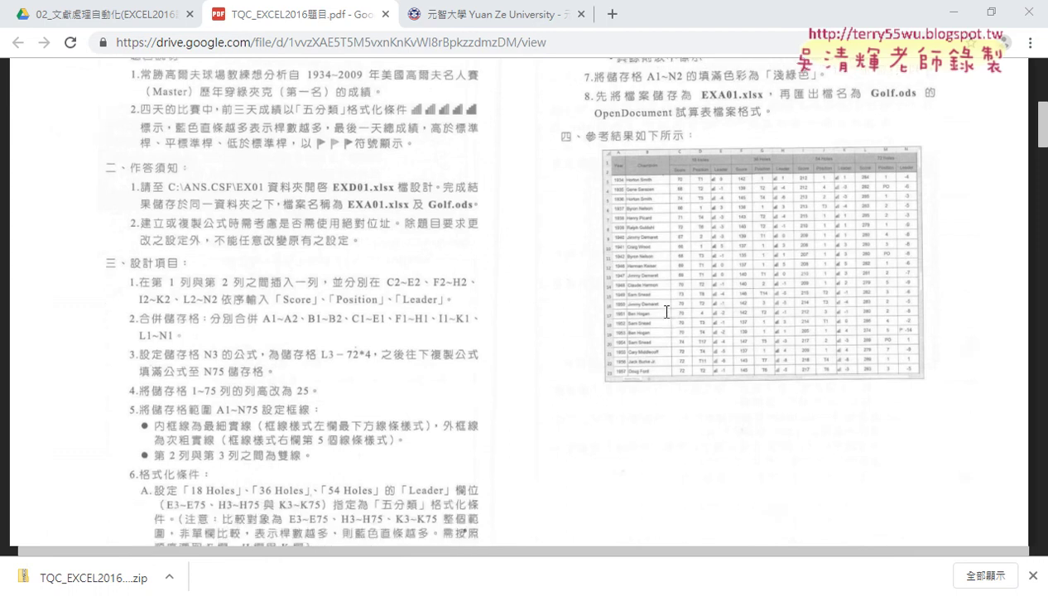
scroll(667, 308, "down", 10)
scroll(666, 311, "down", 3)
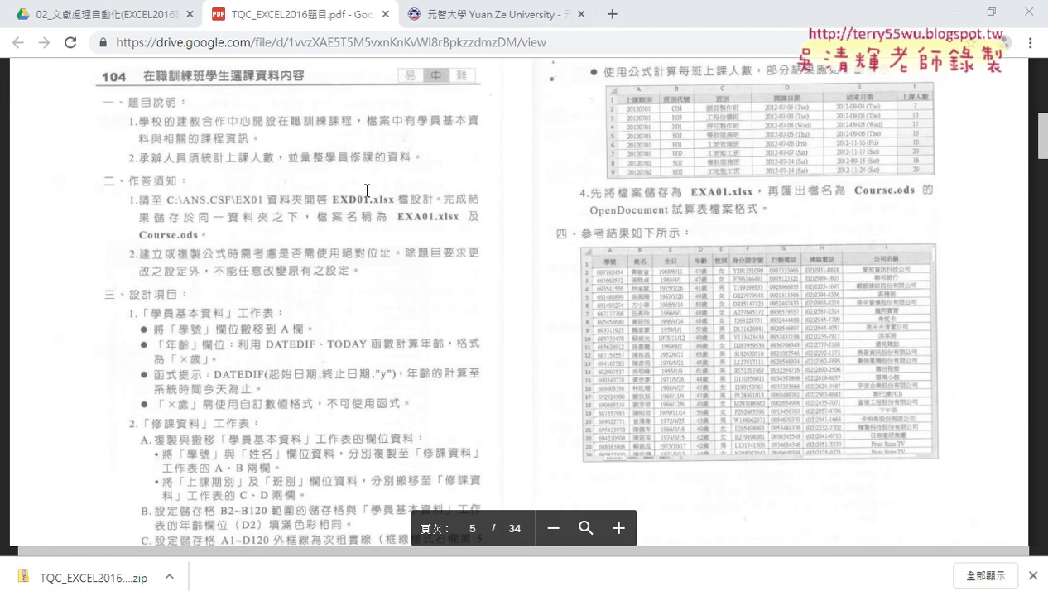
scroll(235, 261, "down", 2)
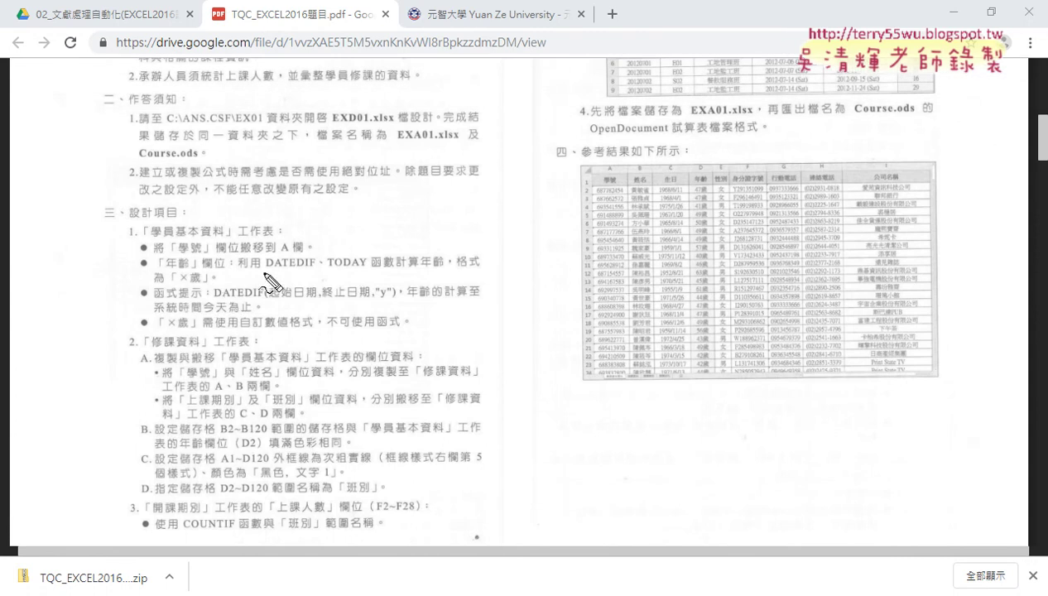
left_click_drag(265, 271, 364, 270)
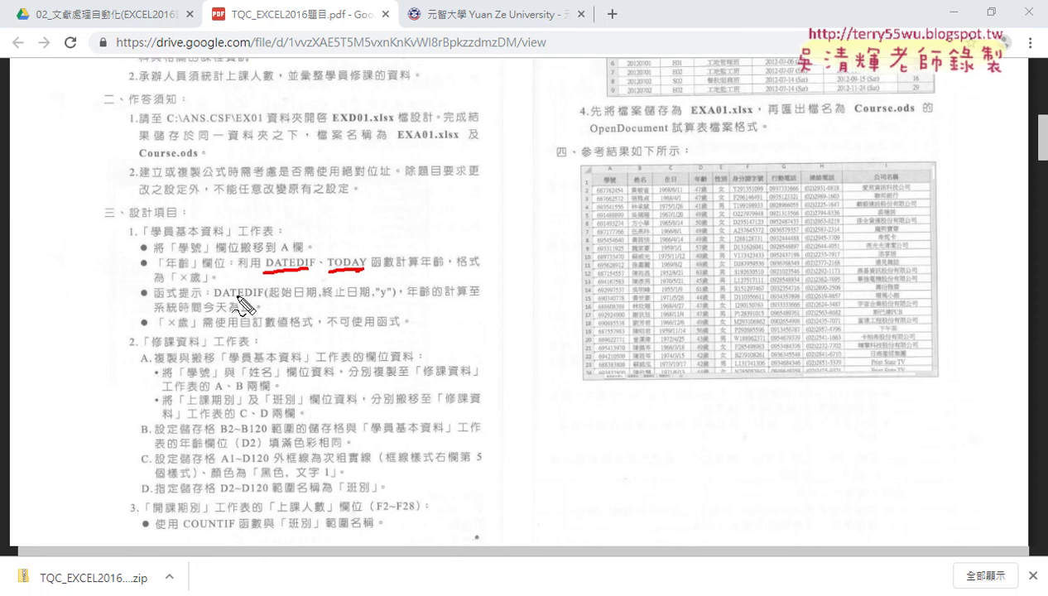
left_click_drag(181, 288, 198, 288)
Clear the old marks, then on page 6 circle a score column and underline '10 題選擇'
key("Escape")
scroll(346, 367, "down", 2)
scroll(347, 369, "down", 3)
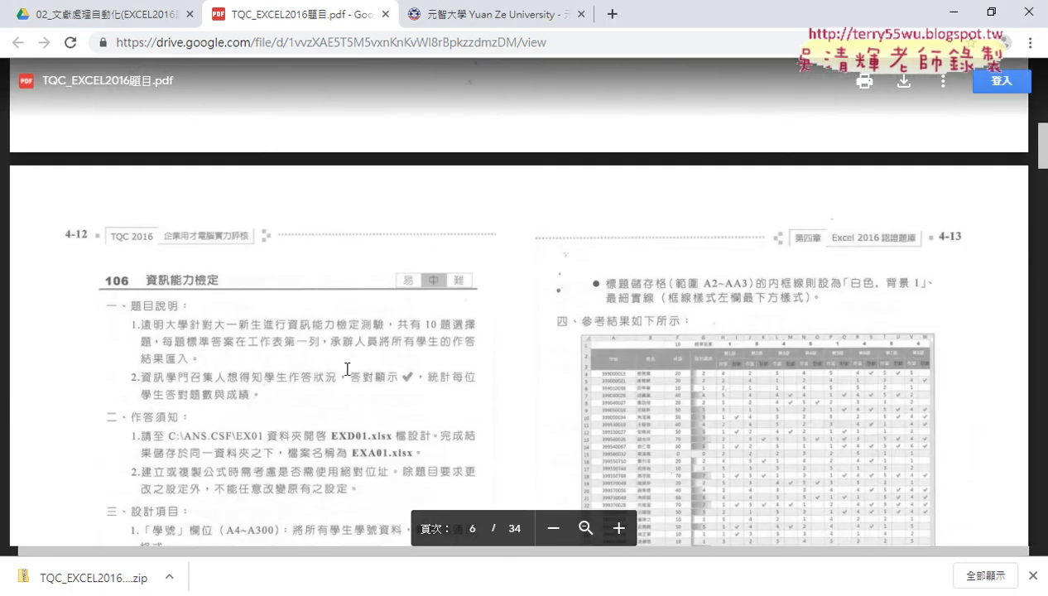
scroll(347, 370, "down", 2)
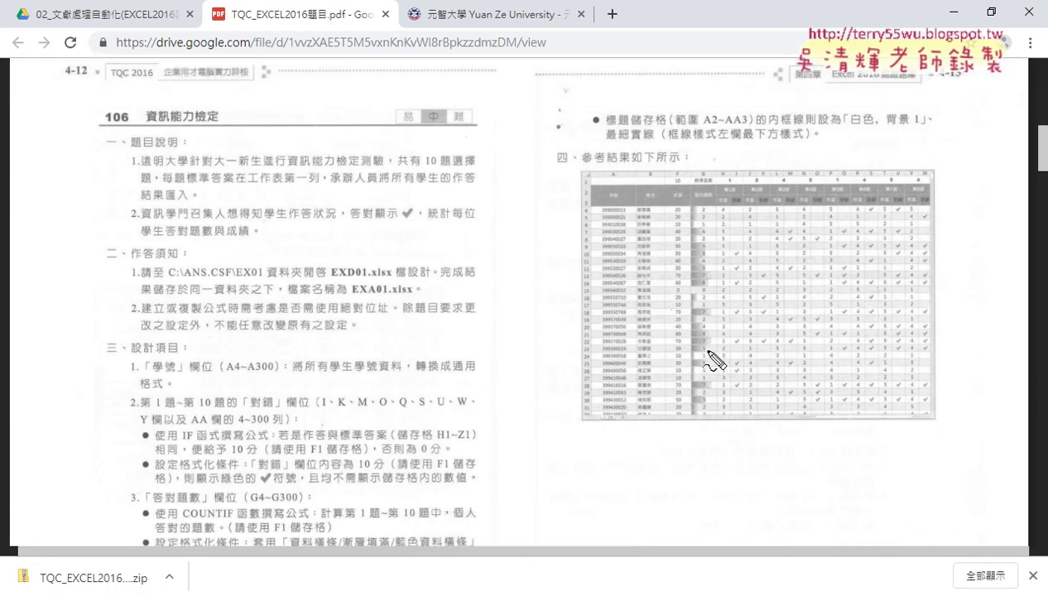
mouse_move(713, 431)
left_mouse_down()
mouse_move(719, 195)
mouse_move(712, 432)
left_mouse_up()
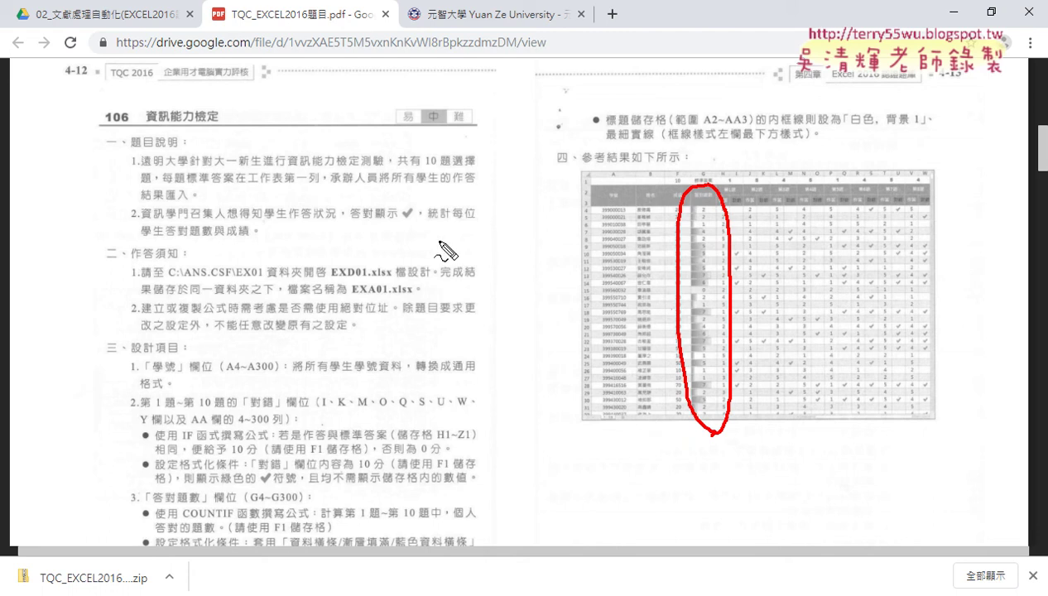
left_click_drag(432, 175, 498, 171)
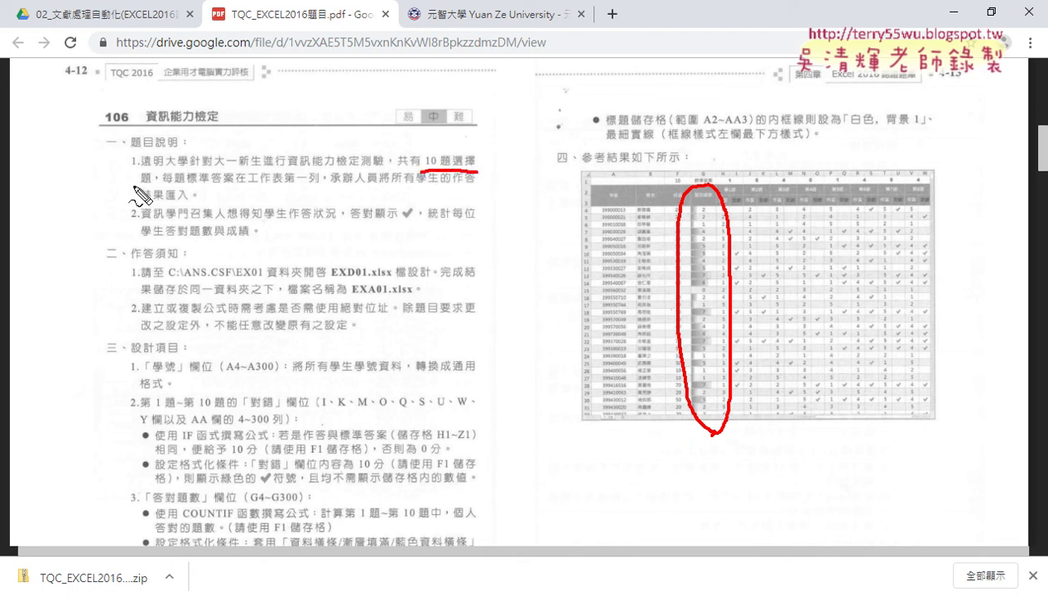
left_click_drag(133, 187, 157, 186)
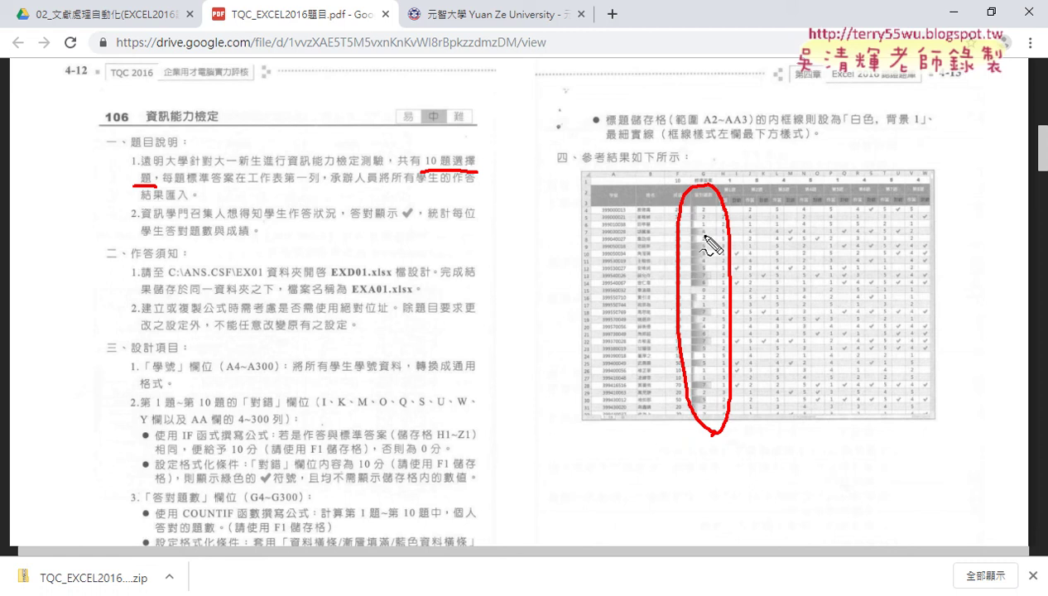
Erase the red marks and scroll down to the COUNTIF, score-formula and border-style items
key("Escape")
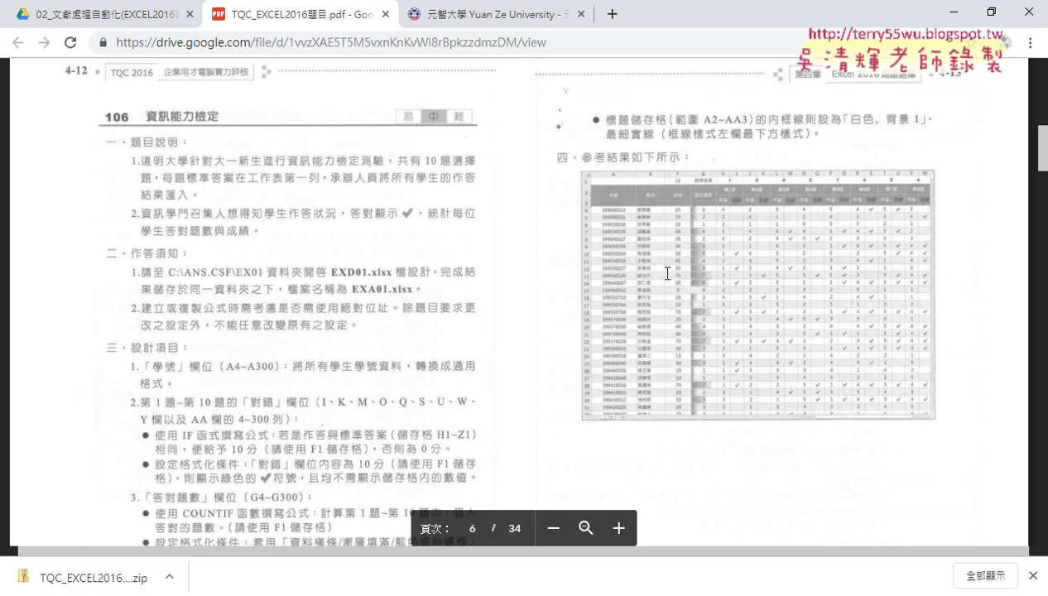
scroll(667, 273, "down", 3)
scroll(667, 273, "down", 1)
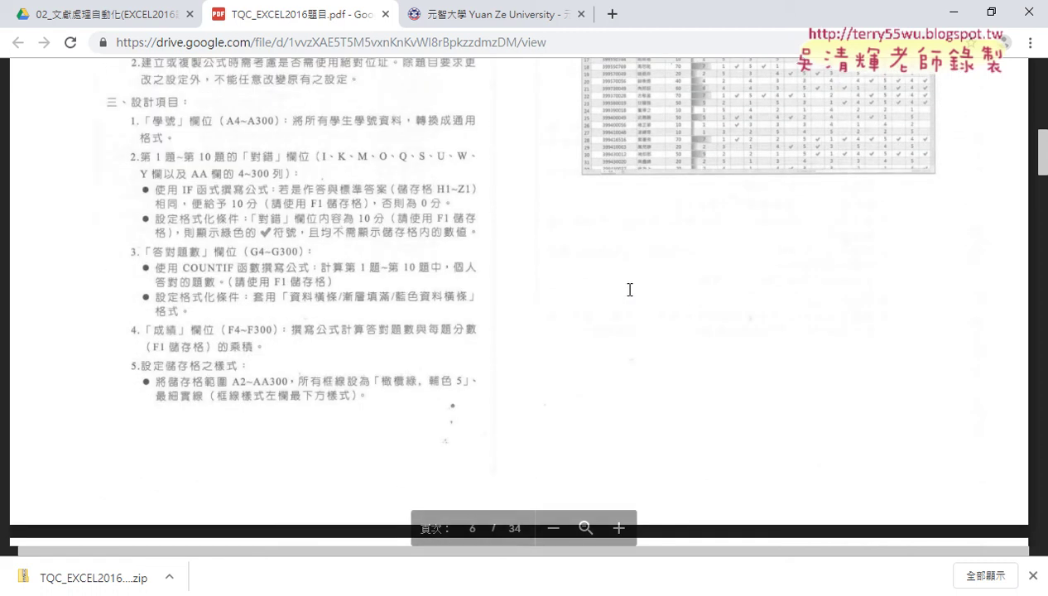
From the 元智大學 tab, log in to the Portal with the account name and password
left_click(489, 14)
mouse_move(649, 171)
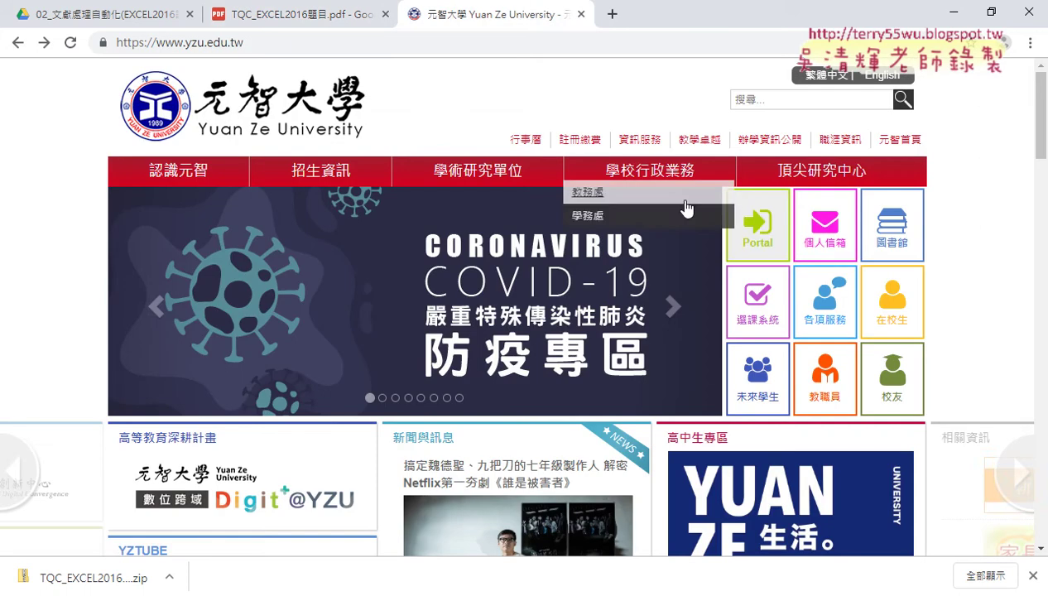
left_click(755, 232)
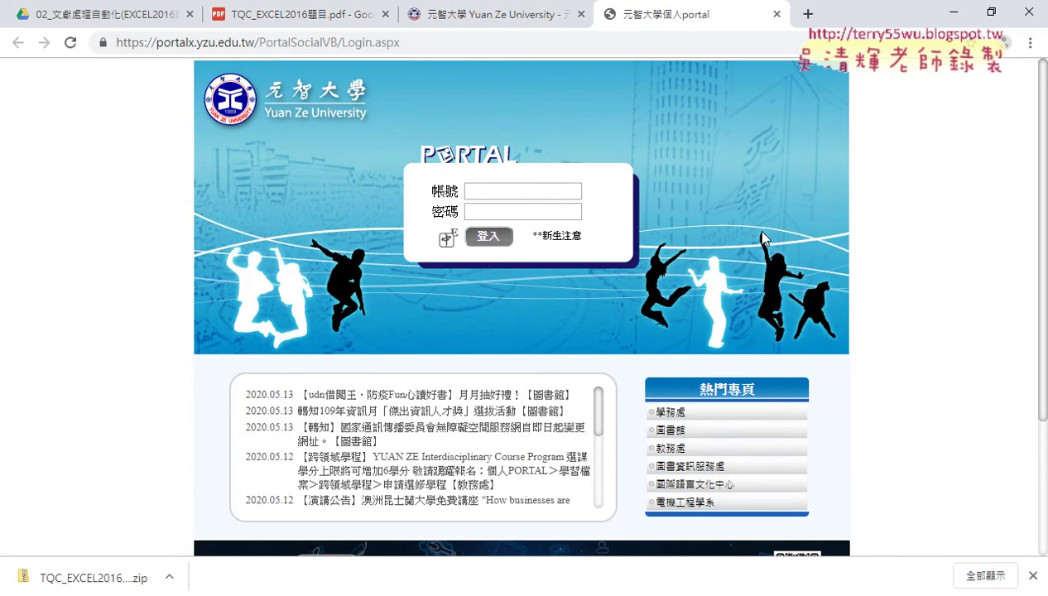
left_click(550, 195)
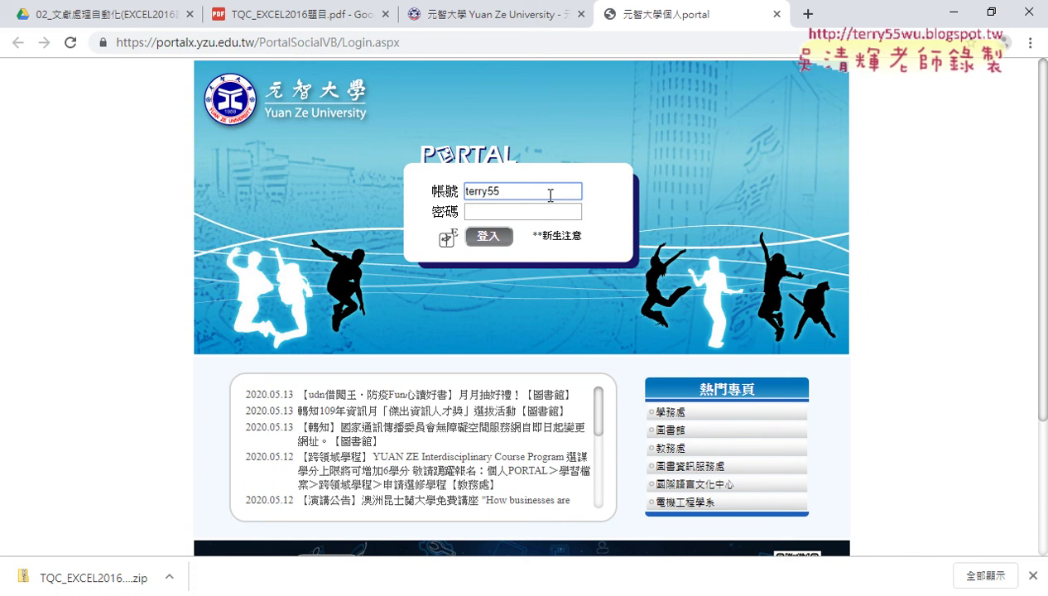
key("Tab")
type("t")
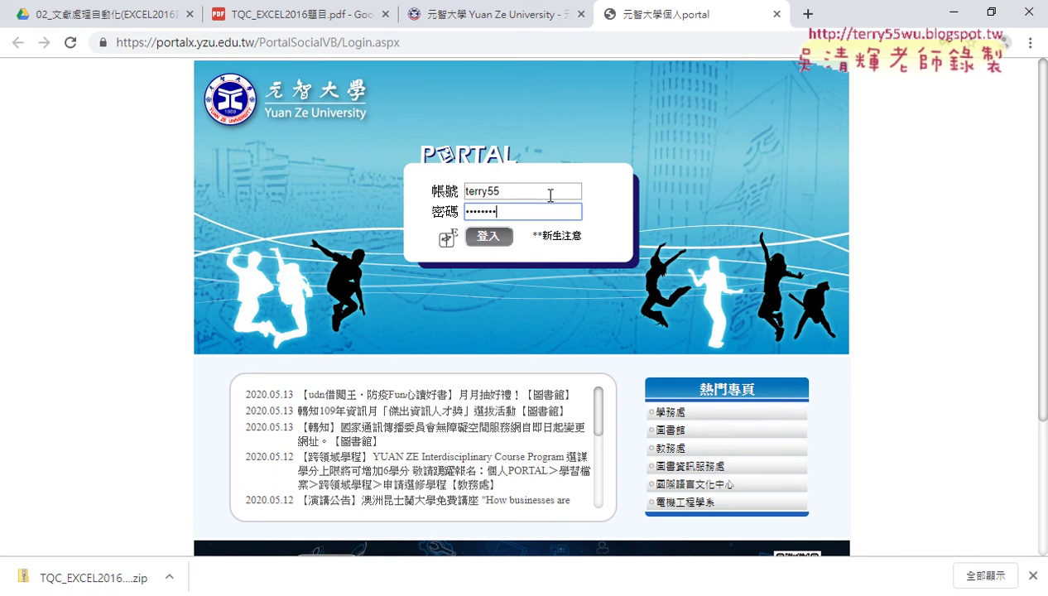
key("Return")
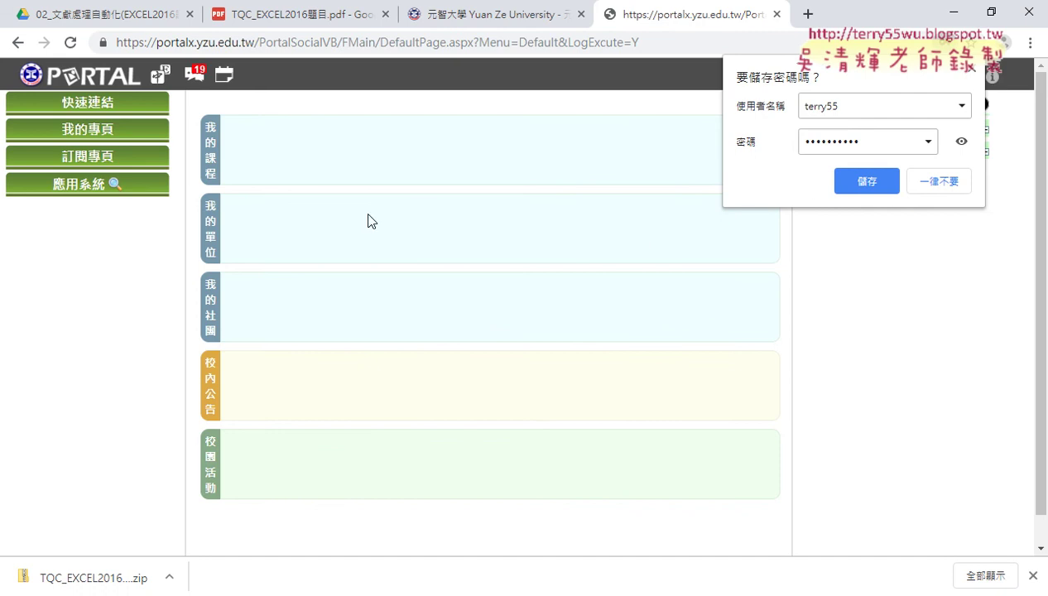
Save the password, open the 文獻大數據管理與應用 course news, and show the 第7次上課 announcement
left_click(877, 195)
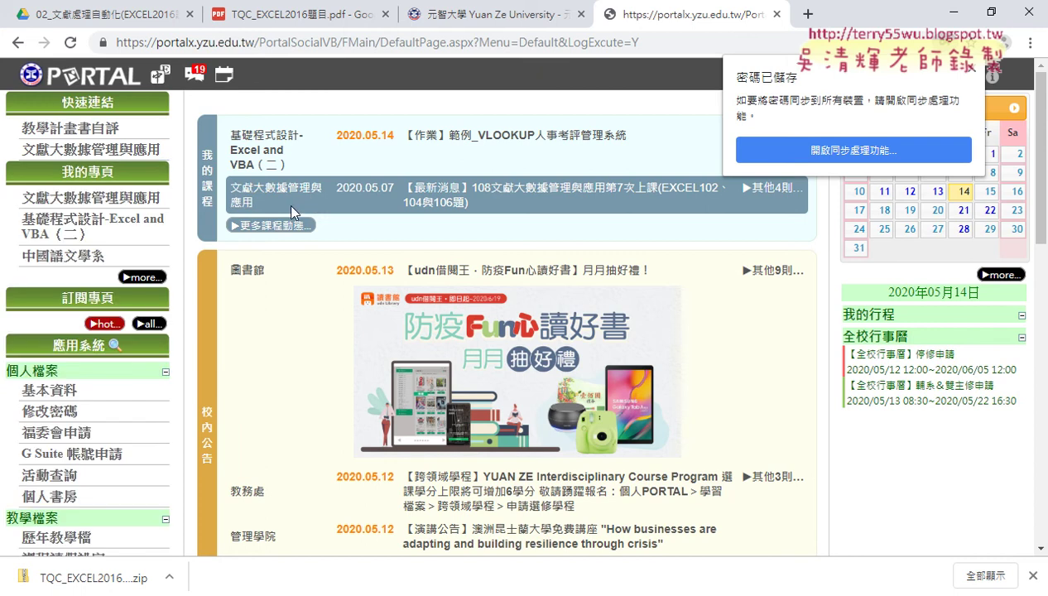
left_click(121, 205)
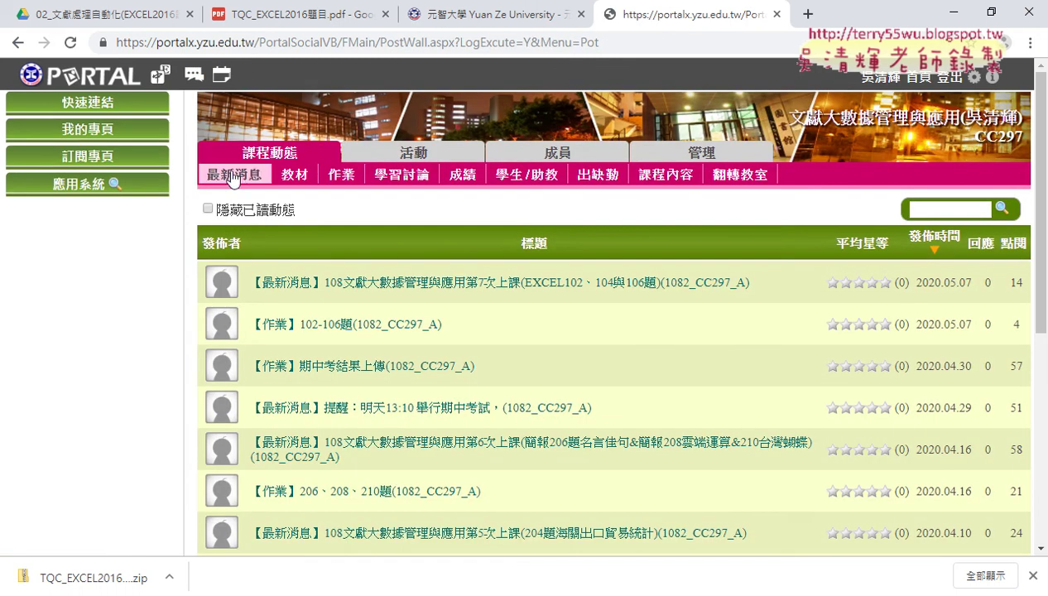
left_click(234, 176)
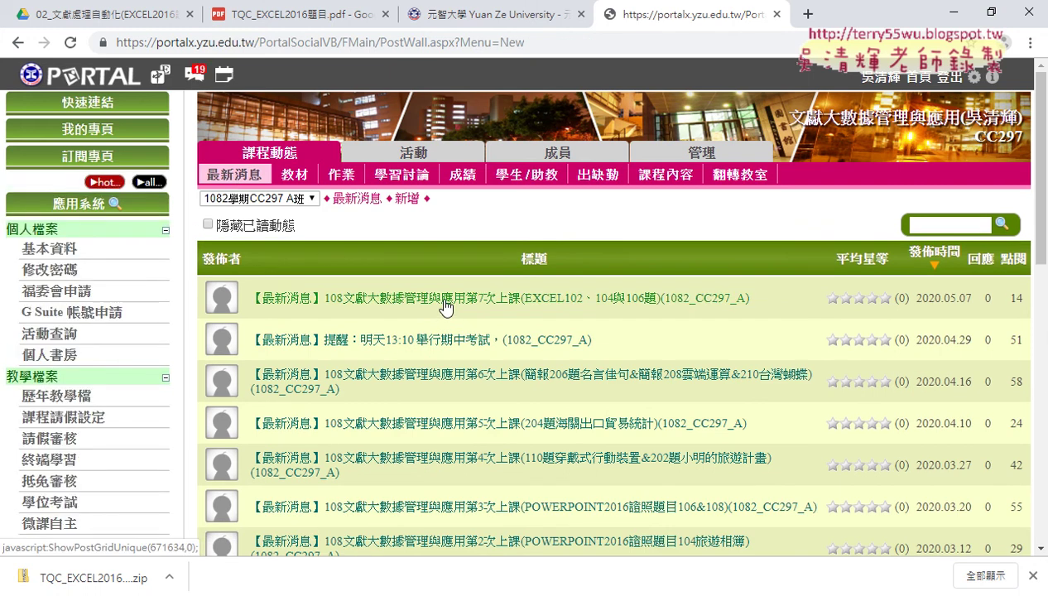
scroll(442, 306, "down", 2)
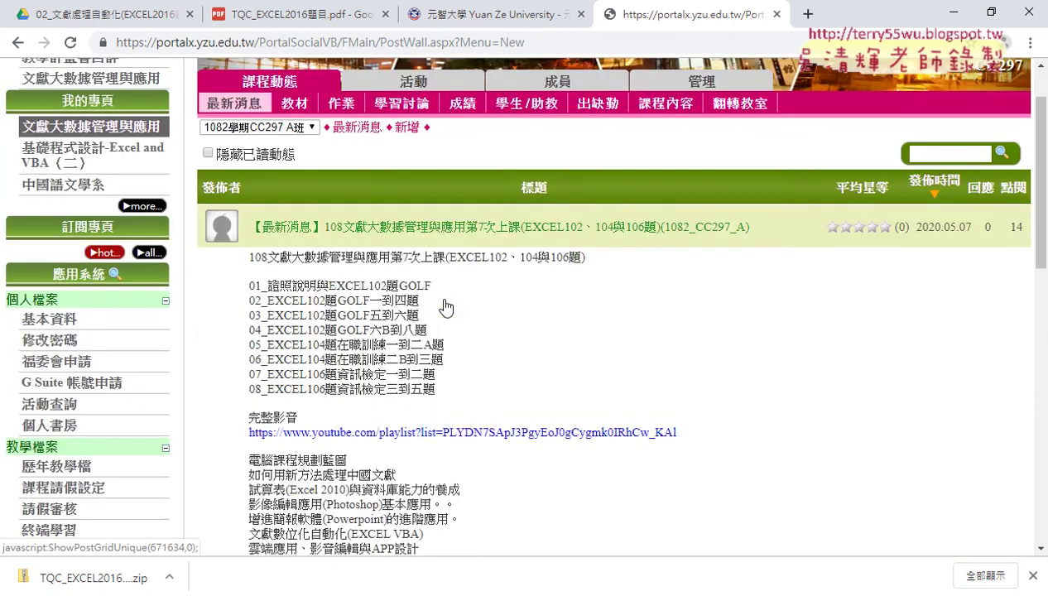
Open the lesson's YouTube playlist and highlight its view count
left_click(451, 339)
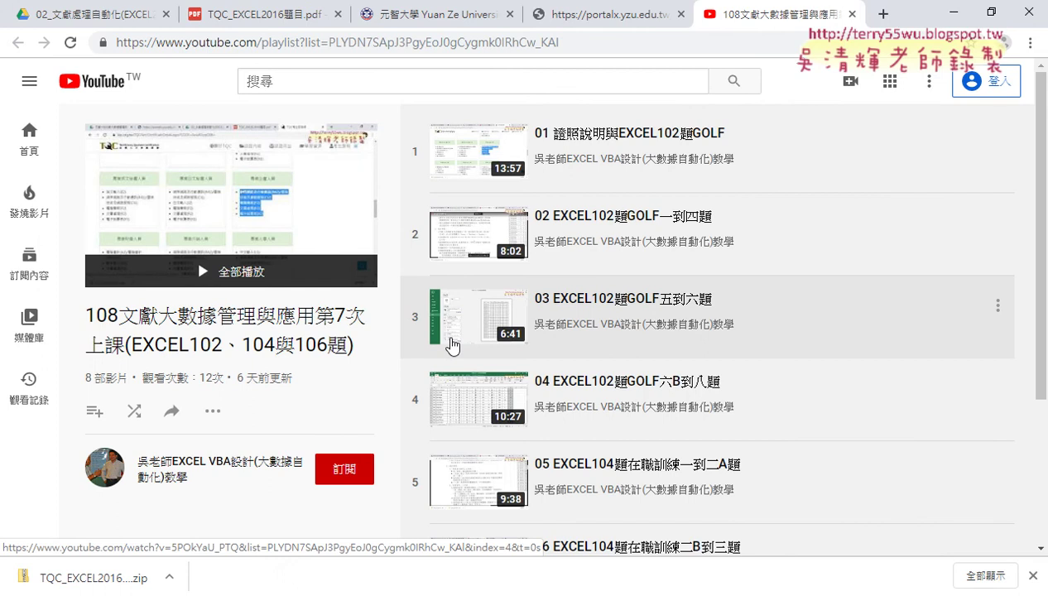
scroll(760, 356, "down", 2)
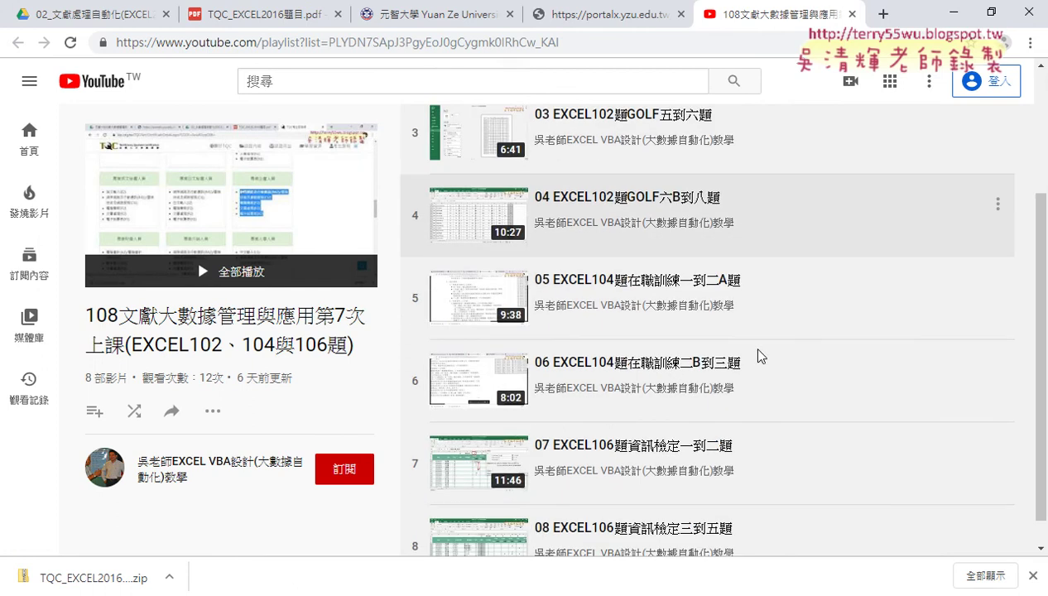
scroll(759, 356, "down", 1)
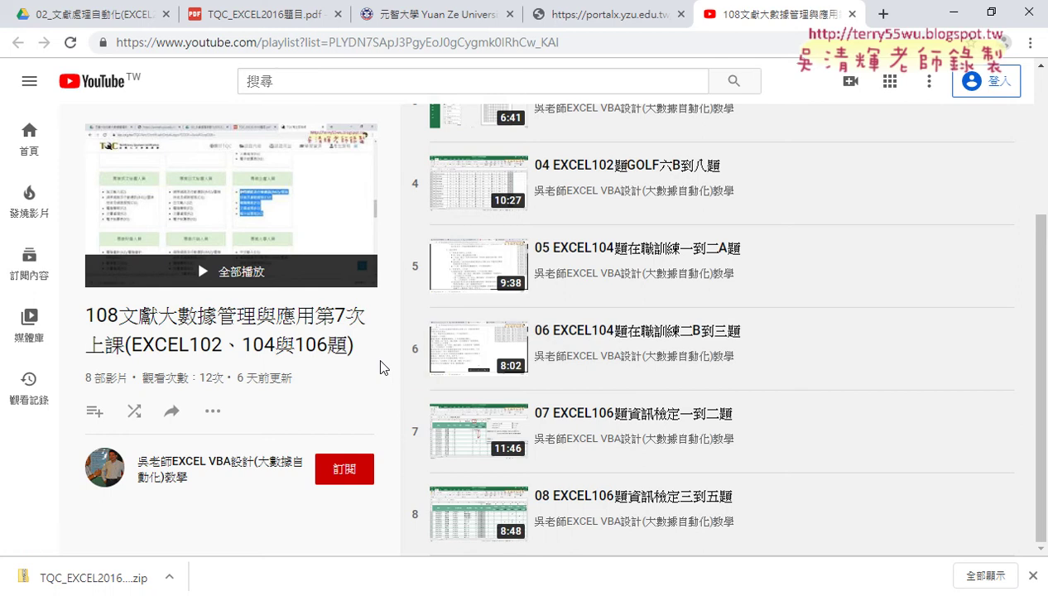
left_click_drag(164, 378, 218, 384)
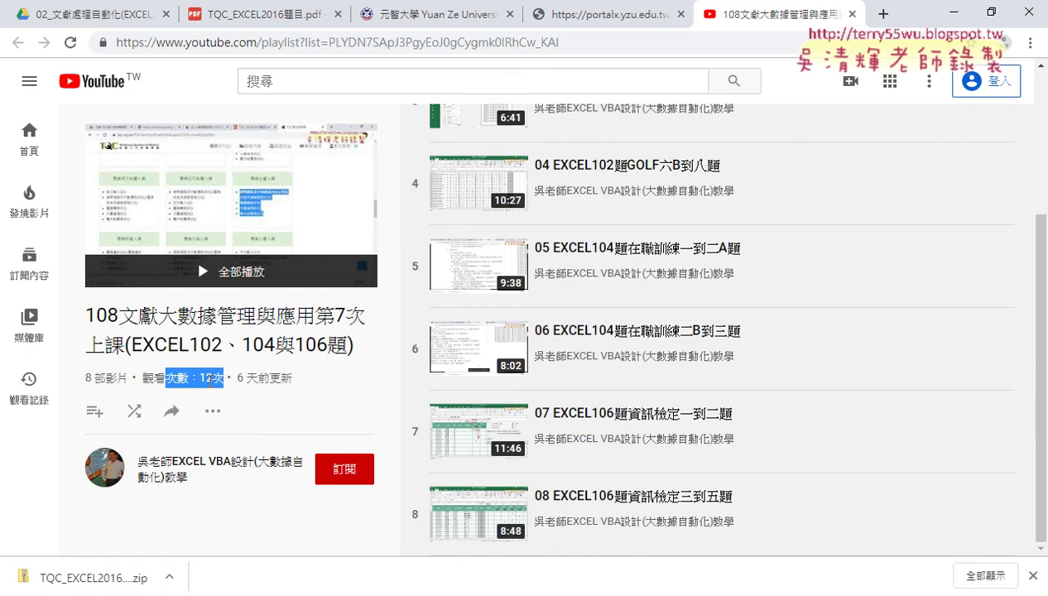
scroll(666, 140, "up", 3)
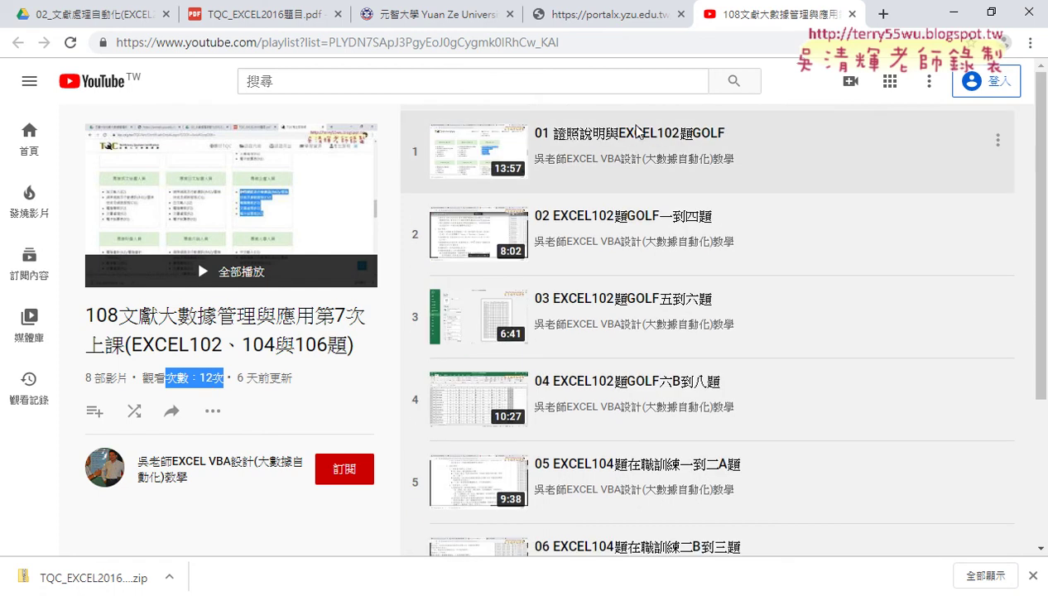
Play playlist video 01, scroll its page, then minimise the browser to reveal Downloads
left_click(666, 141)
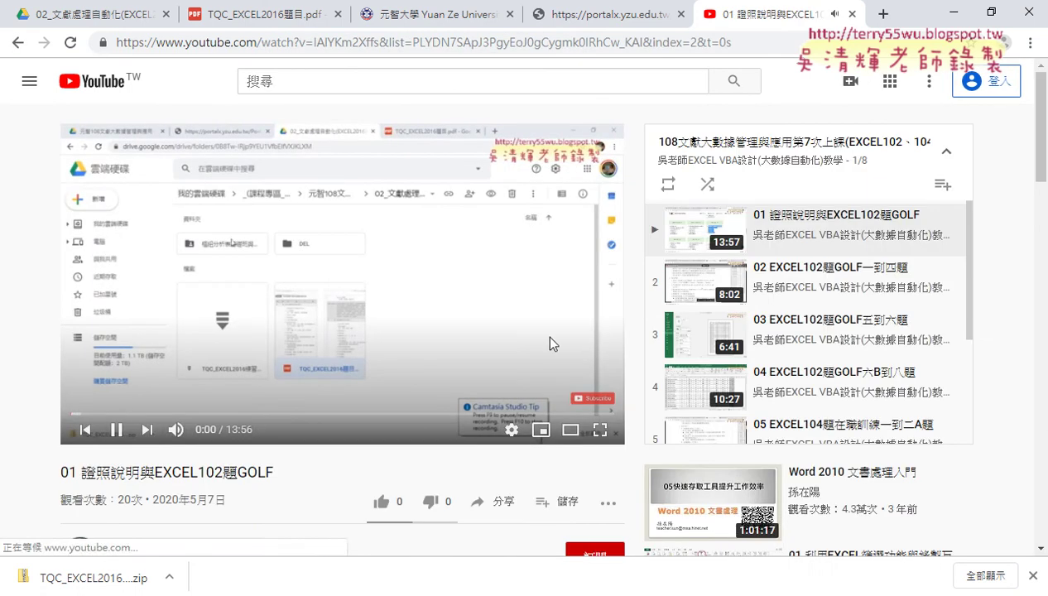
scroll(220, 431, "down", 2)
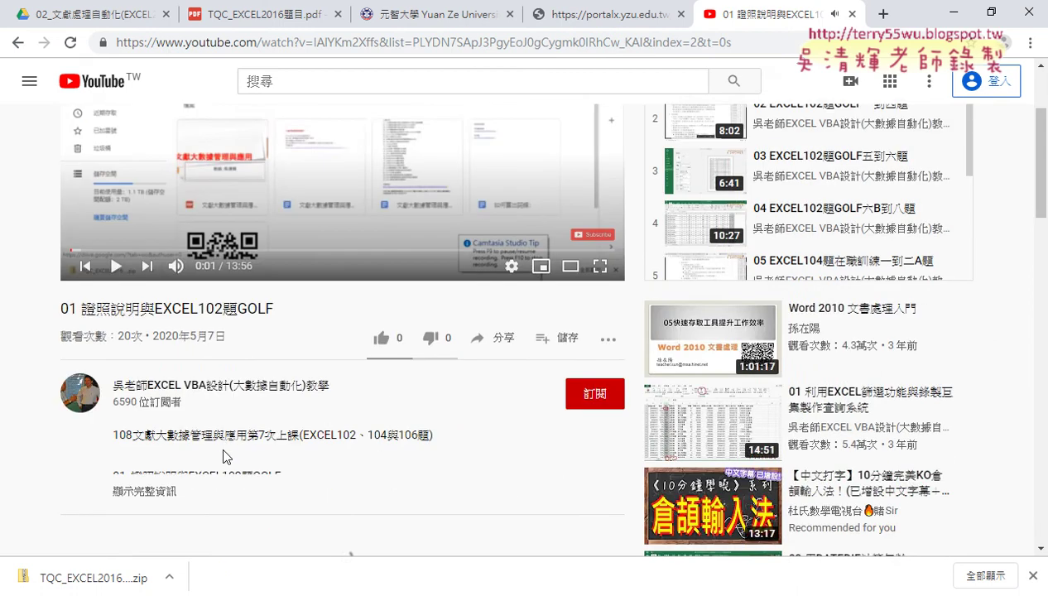
scroll(339, 444, "down", 2)
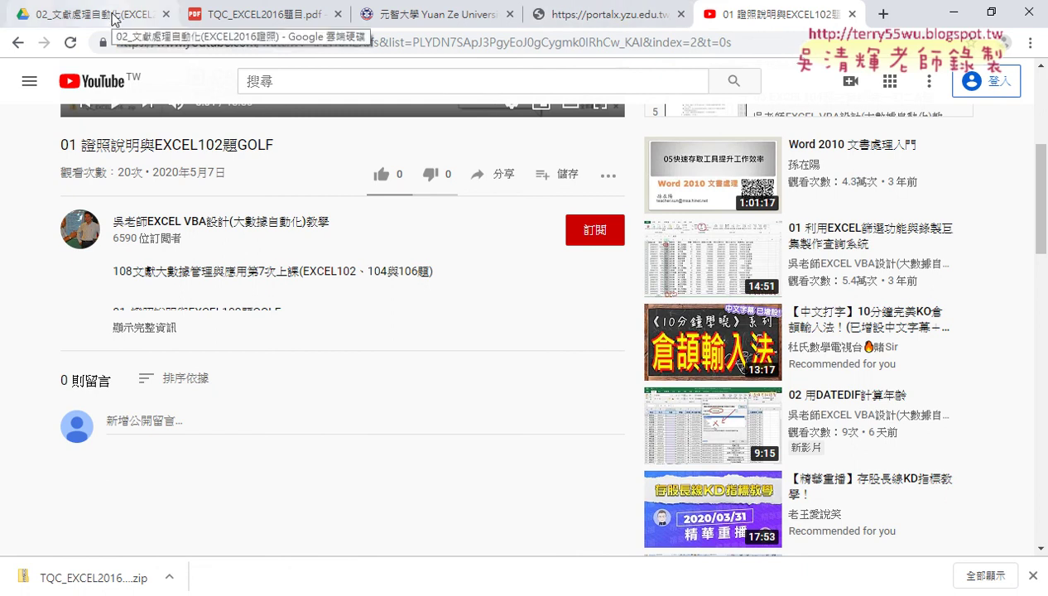
left_click(949, 13)
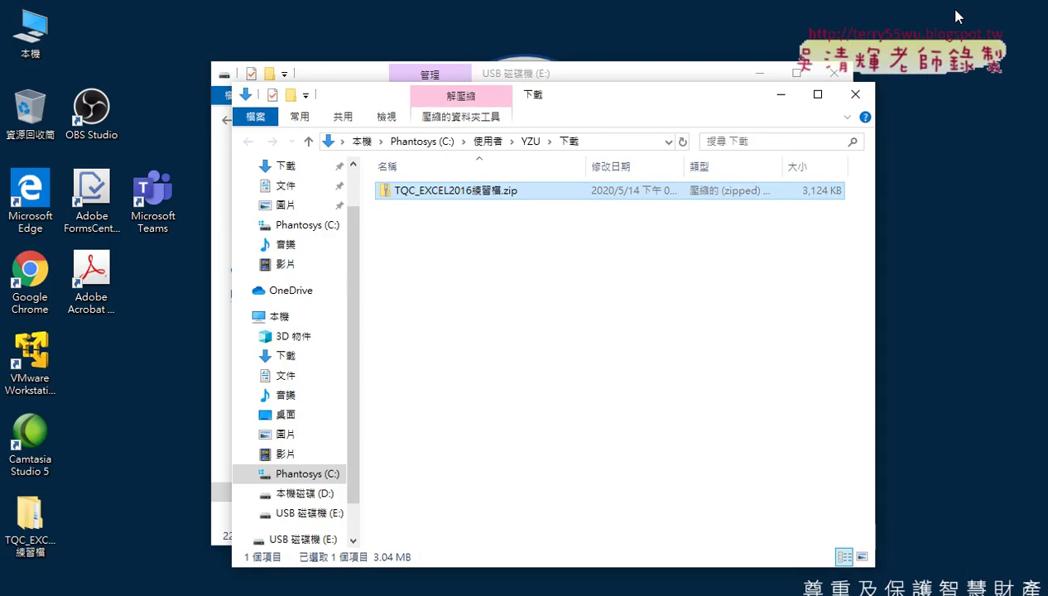
Open the desktop TQC_EXCEL2016練習檔 folder, go into 108, and launch EXD01.ods
double_click(30, 517)
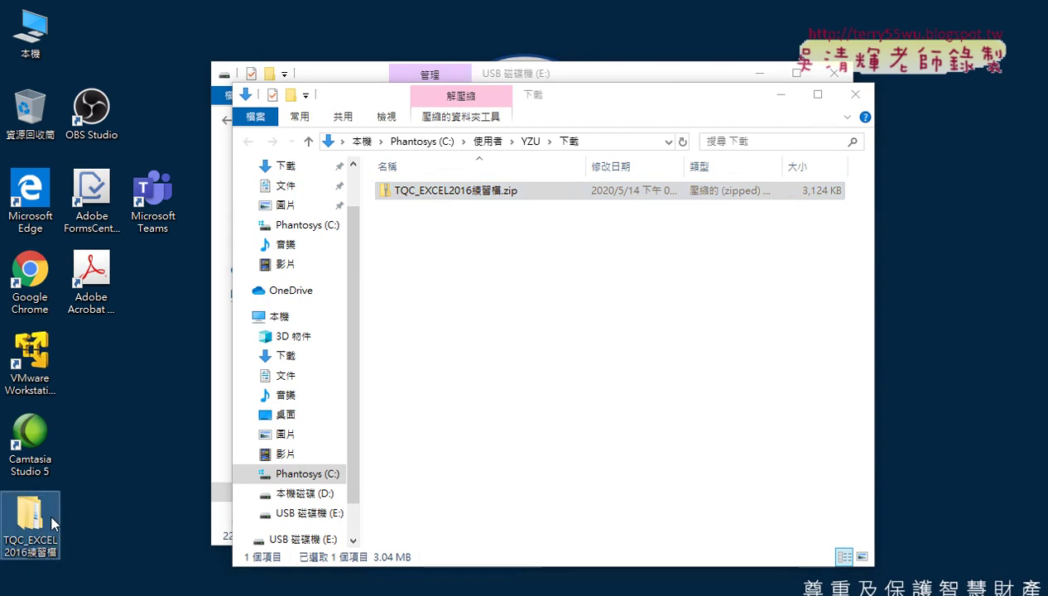
left_click_drag(463, 106, 320, 34)
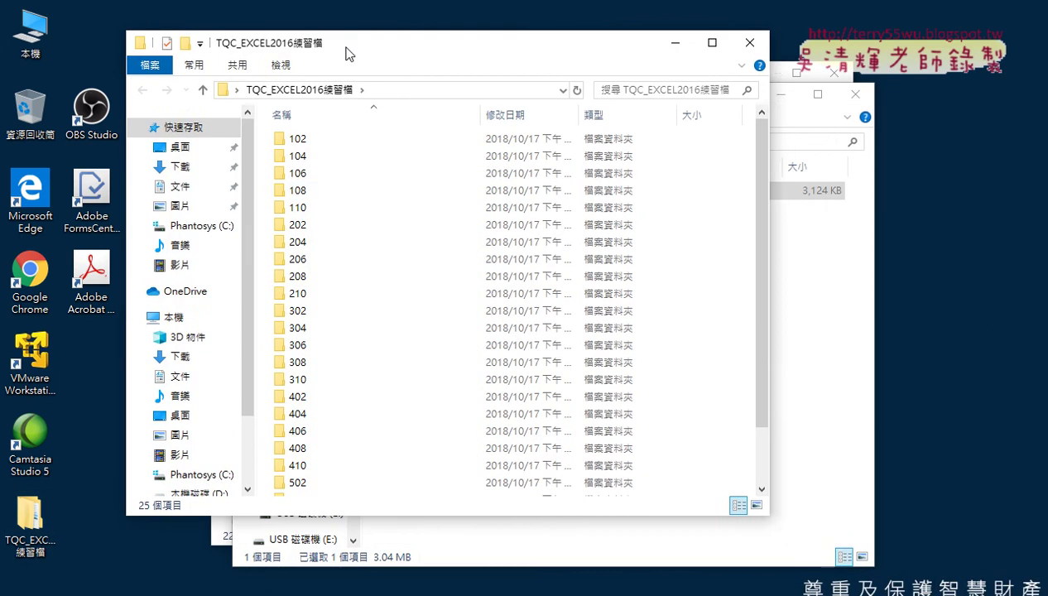
double_click(288, 204)
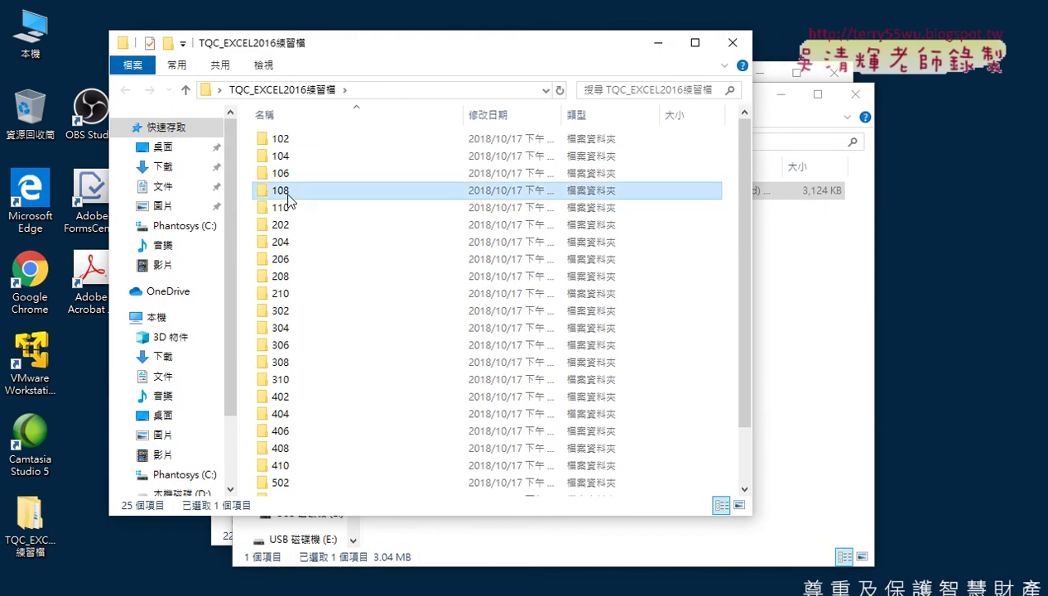
mouse_move(296, 139)
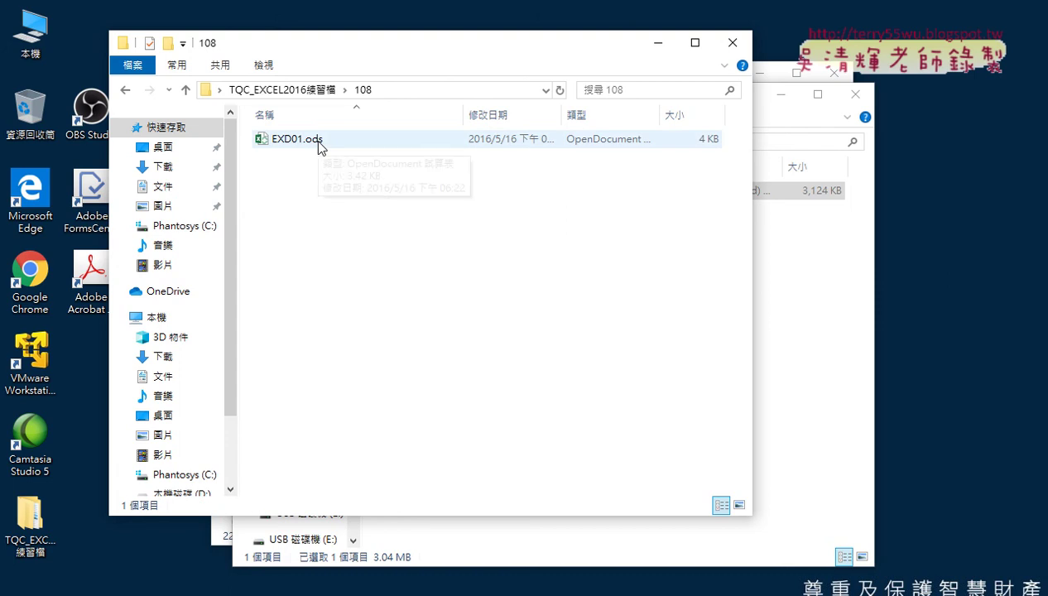
double_click(320, 141)
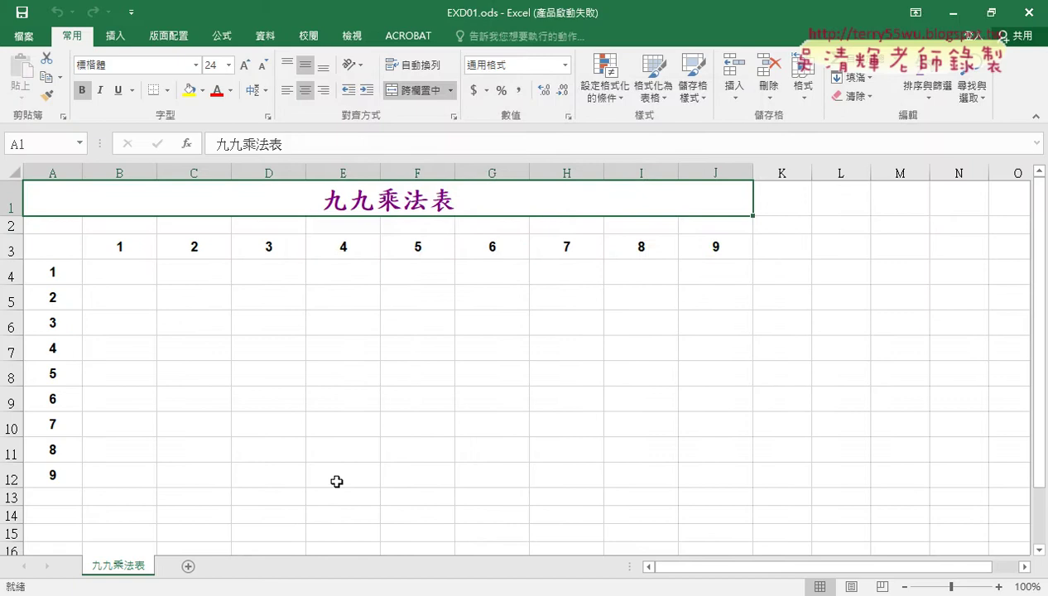
Close the Office activation prompt, select B4:J12 then just B4, and return to the browser
left_click(713, 483)
mouse_move(130, 274)
left_mouse_down()
mouse_move(621, 479)
mouse_move(717, 484)
left_mouse_up()
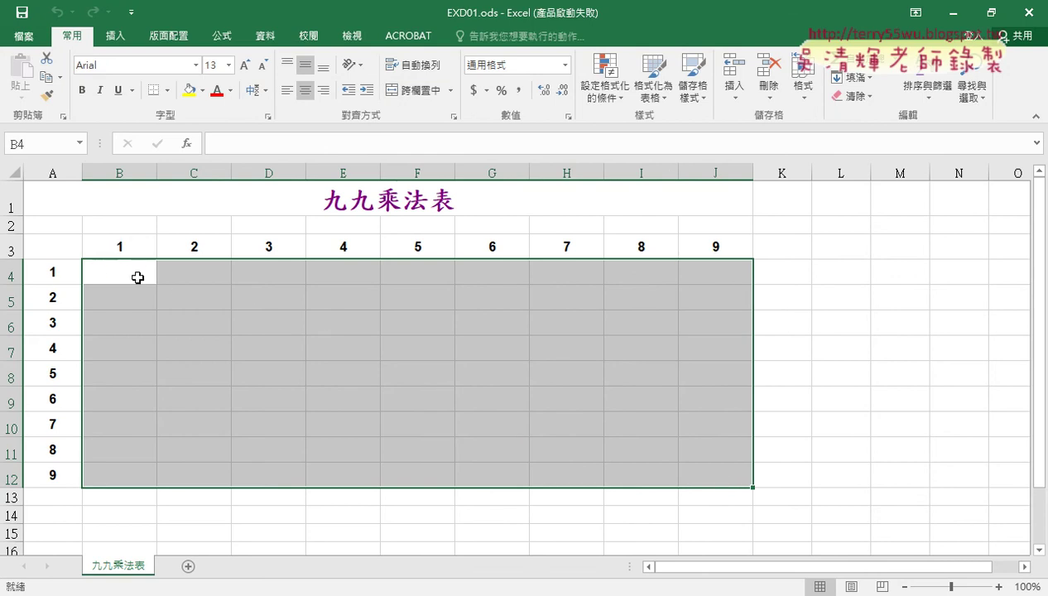
left_click(131, 273)
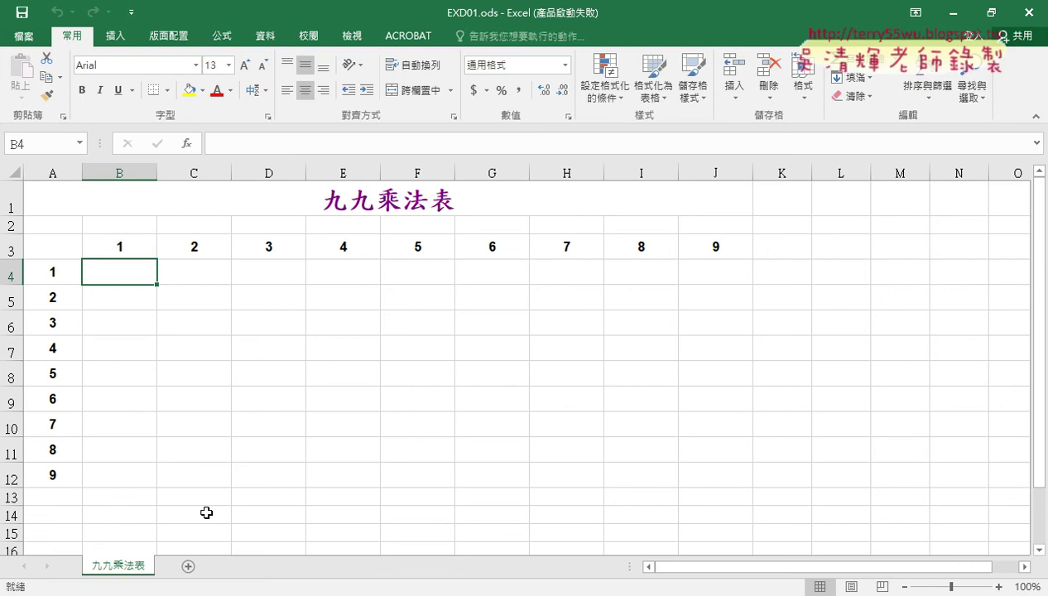
left_click(204, 595)
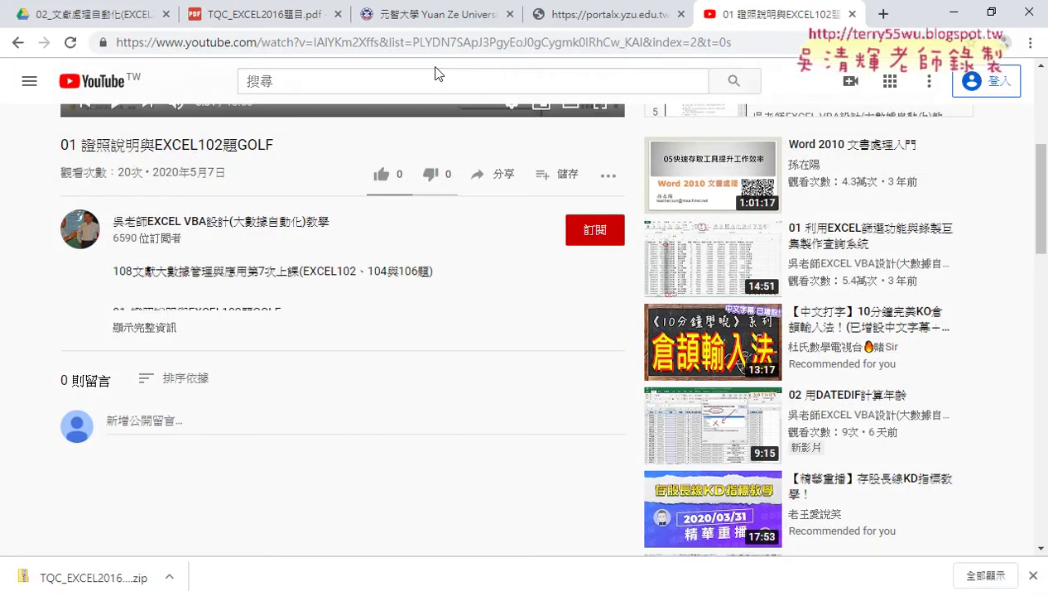
In TQC_EXCEL2016題目.pdf, go to page 7's exercise 108 九九乘法表 and zoom in on it
left_click(236, 18)
scroll(437, 323, "down", 3)
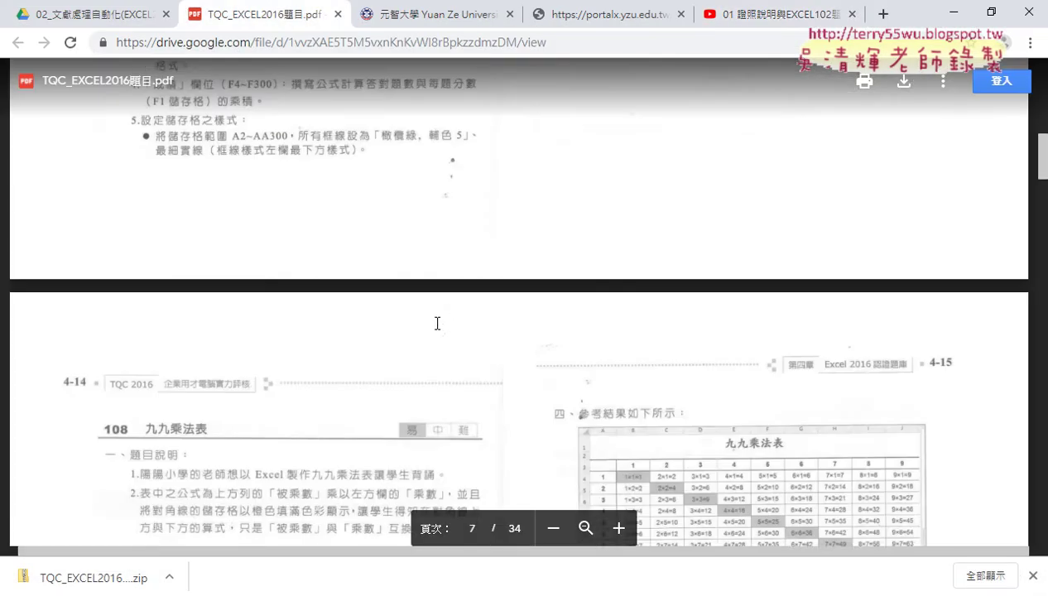
scroll(437, 322, "down", 1)
scroll(437, 323, "down", 3)
scroll(437, 322, "down", 2)
scroll(436, 322, "up", 2)
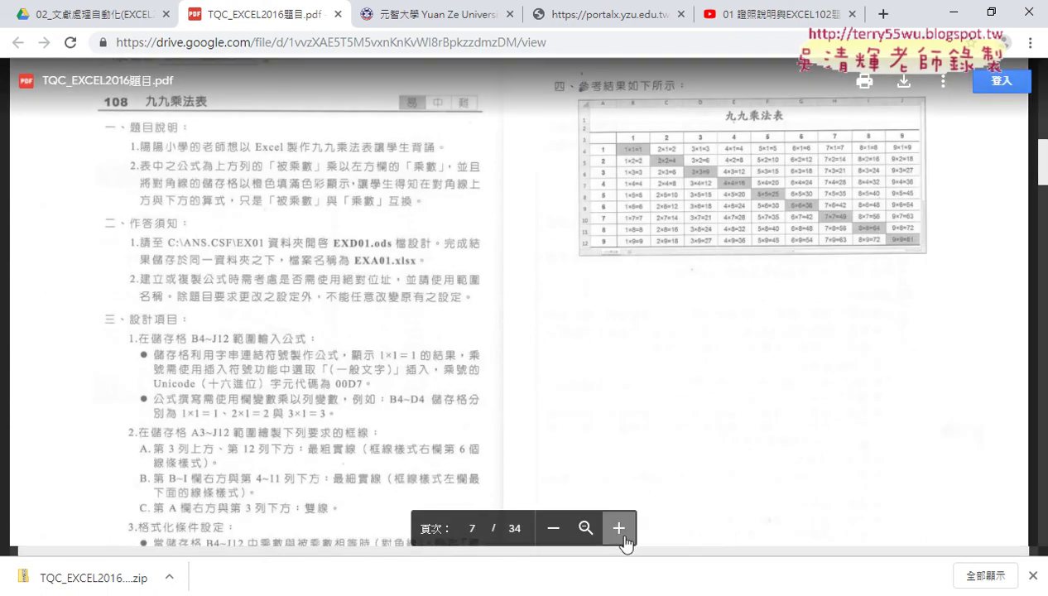
left_click(618, 528)
left_click_drag(592, 550, 475, 549)
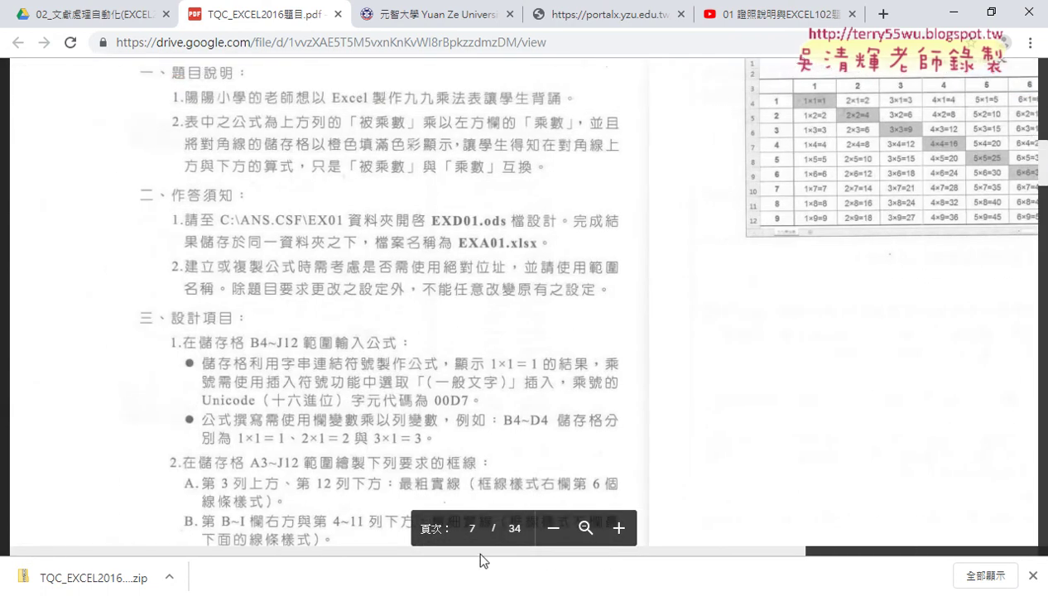
scroll(380, 195, "up", 2)
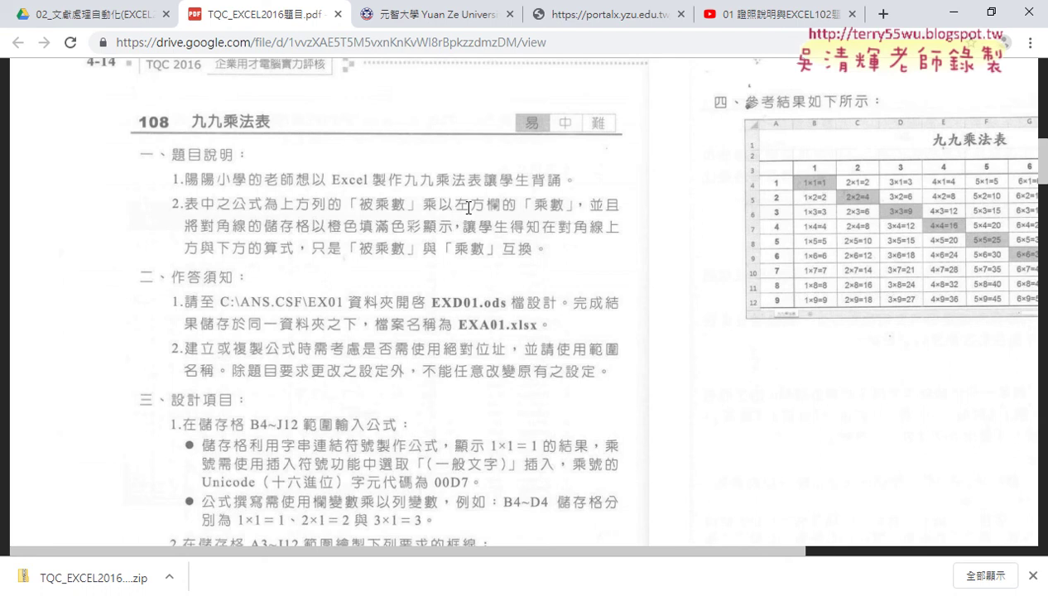
Circle the 1×1=1 cell and row label 1, underline 被乘數 and 乘數, cross out 左方, then erase the marks
left_click_drag(821, 176, 812, 178)
left_click(807, 192)
left_click_drag(776, 174, 771, 177)
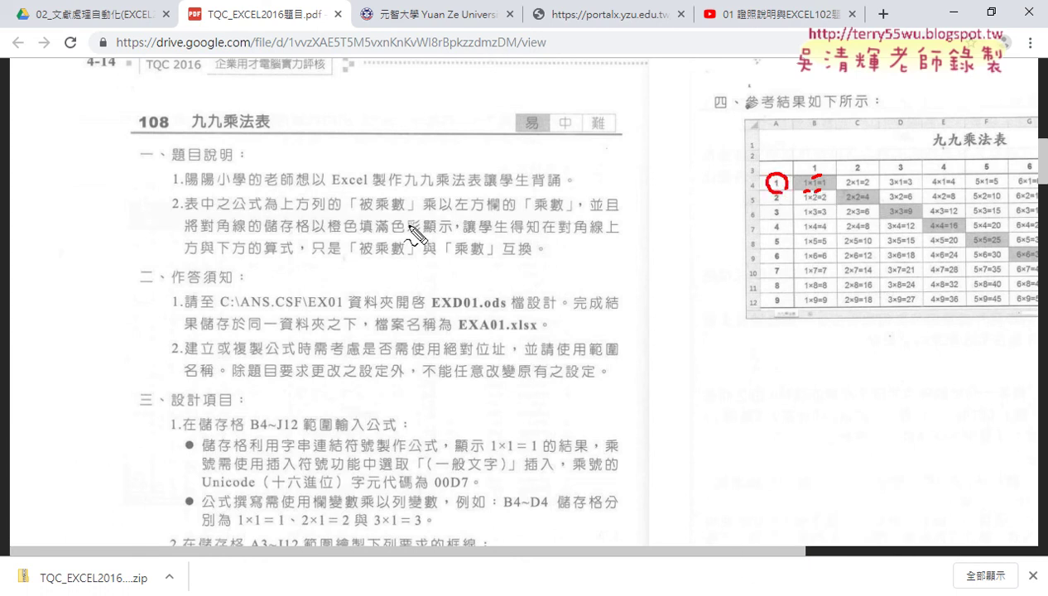
left_click_drag(359, 235, 403, 235)
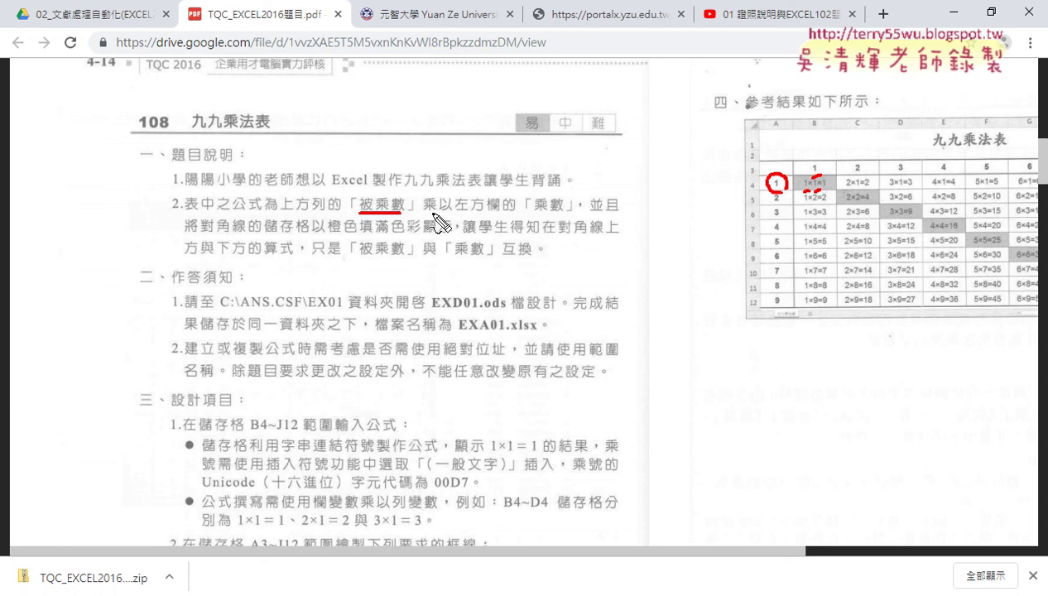
left_click_drag(524, 211, 563, 211)
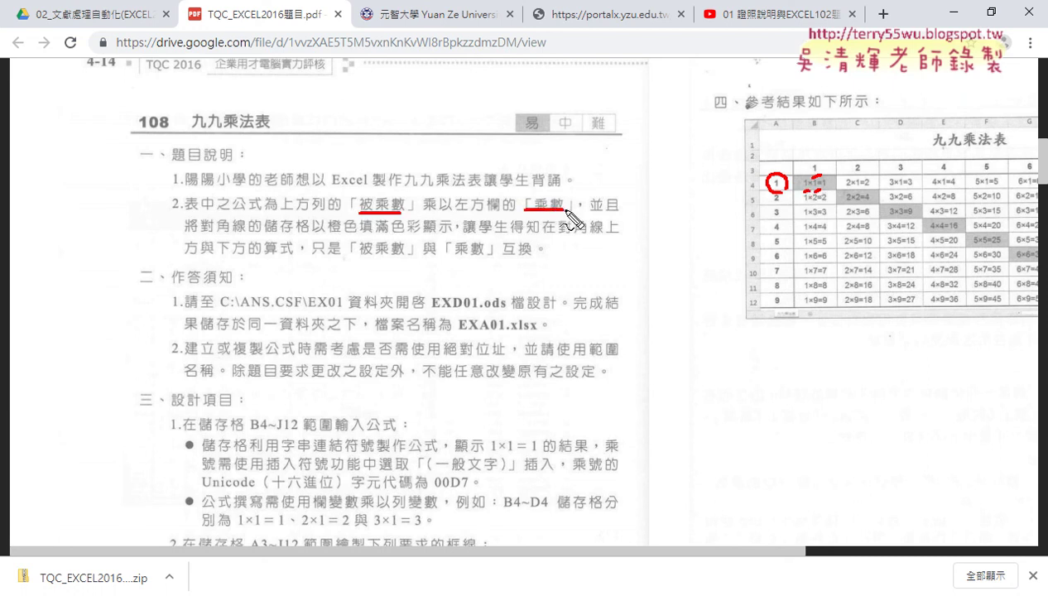
mouse_move(463, 195)
left_mouse_down()
mouse_move(487, 214)
mouse_move(452, 214)
left_mouse_up()
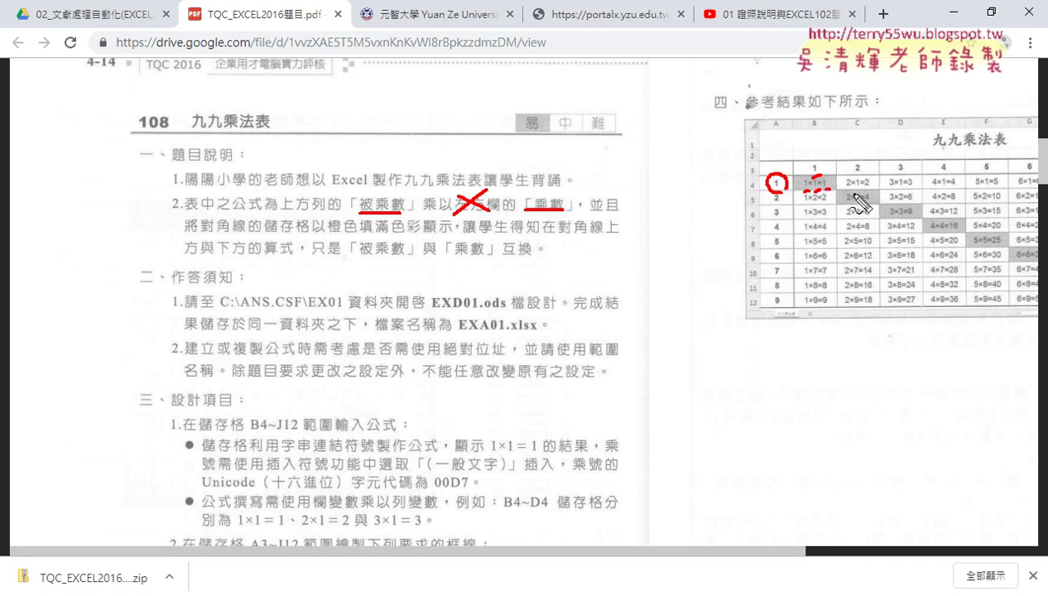
key("Escape")
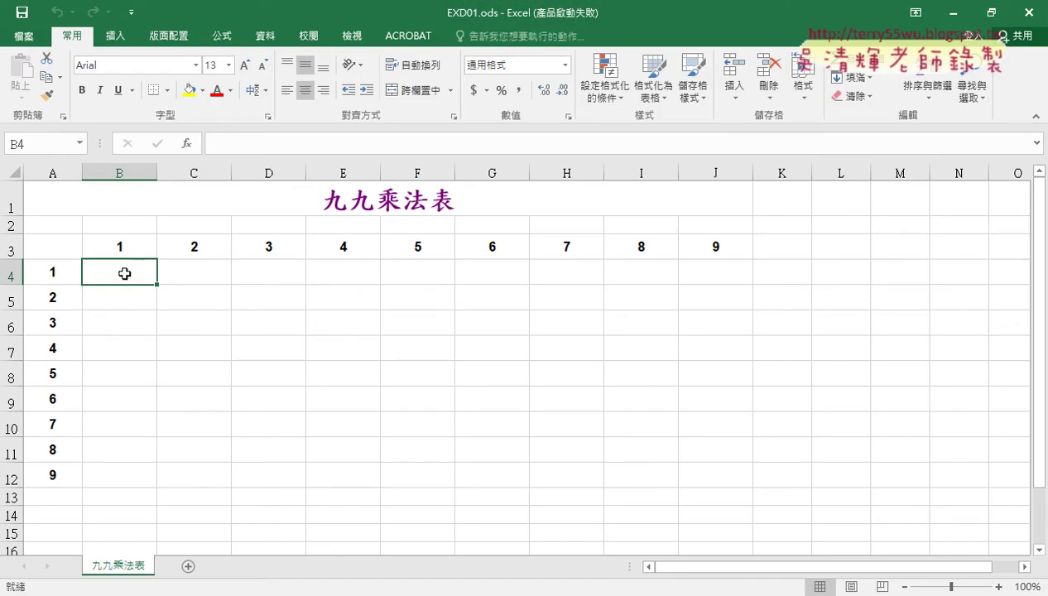
Enter the test values 1x1=1 in B4 and 2x1=2 in C4
type("1")
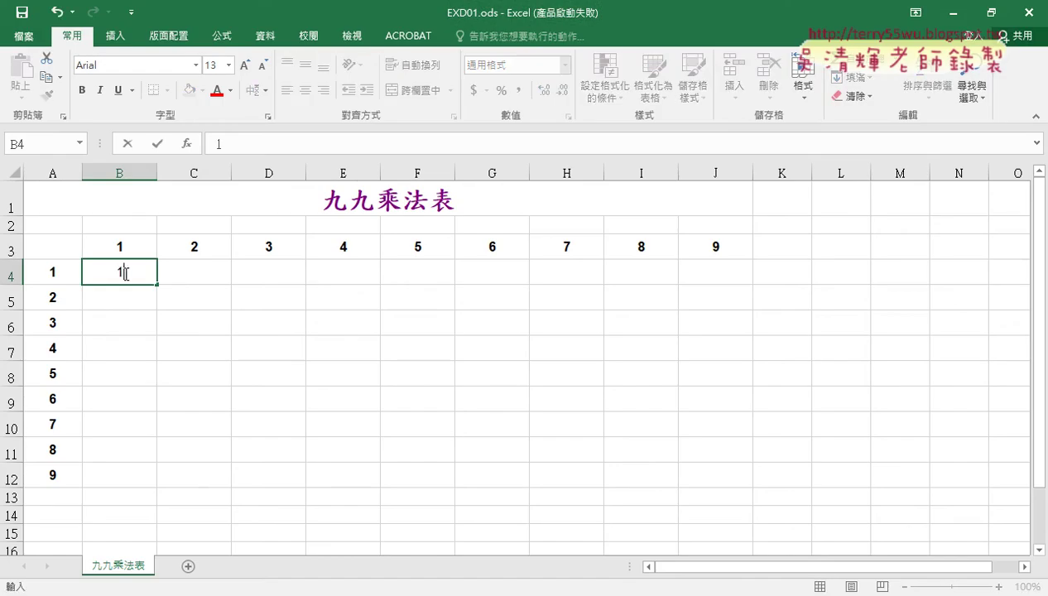
type("x")
type("1")
type("=1")
key("Tab")
type("2")
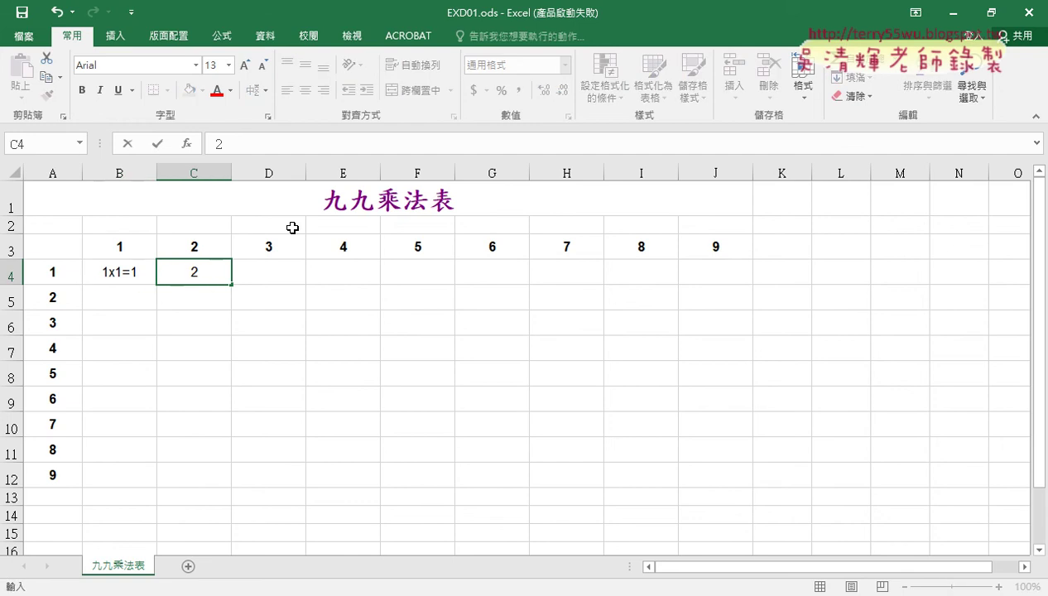
type("x1")
type("=2")
left_click(352, 346)
Select the B4:C4 entries, deselect them, and switch to the exam PDF
mouse_move(125, 271)
left_mouse_down()
mouse_move(184, 272)
mouse_move(732, 483)
left_mouse_up()
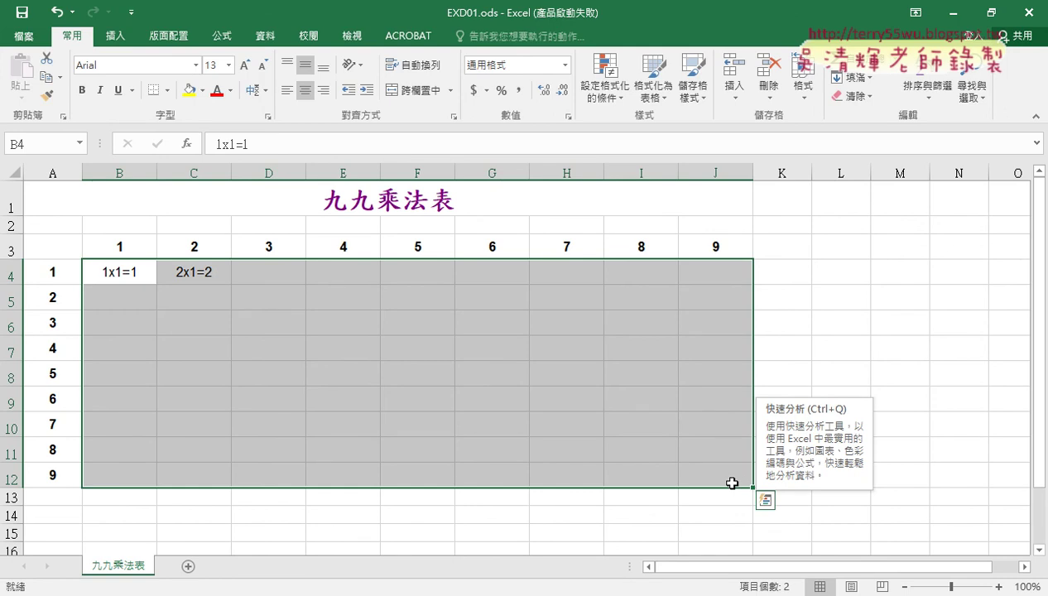
left_click(121, 272)
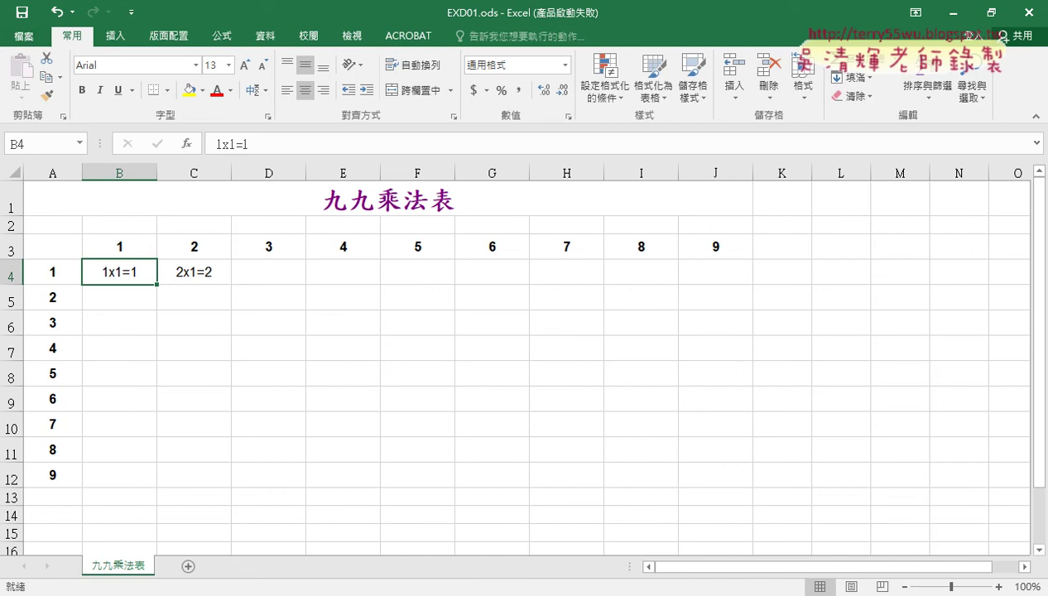
key("alt+Tab")
Scroll page 7 of the PDF to the 三、設計項目 section with the B4~J12 formula requirements
scroll(393, 415, "down", 2)
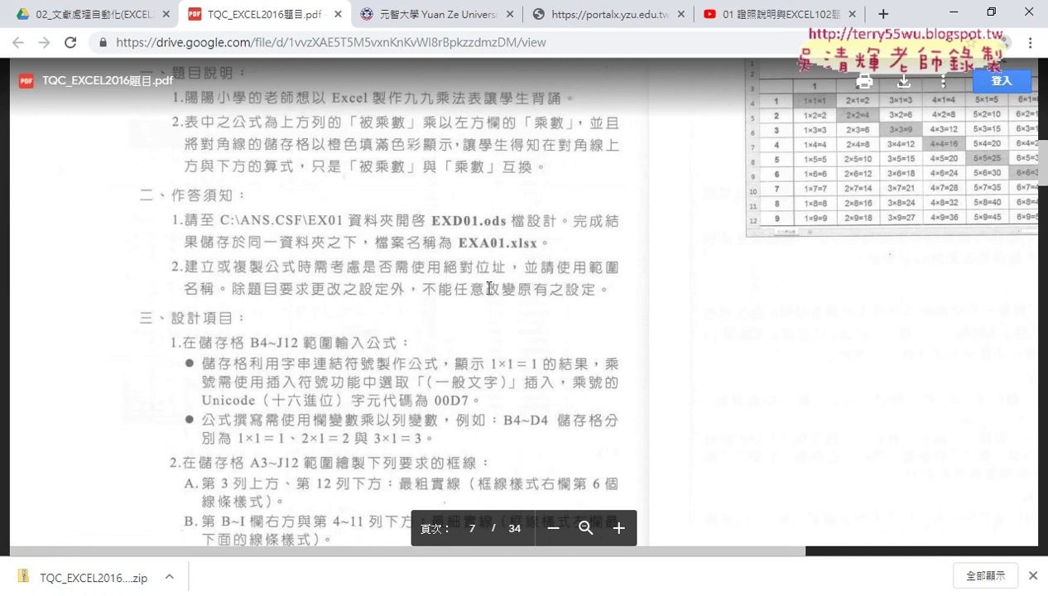
scroll(485, 291, "down", 1)
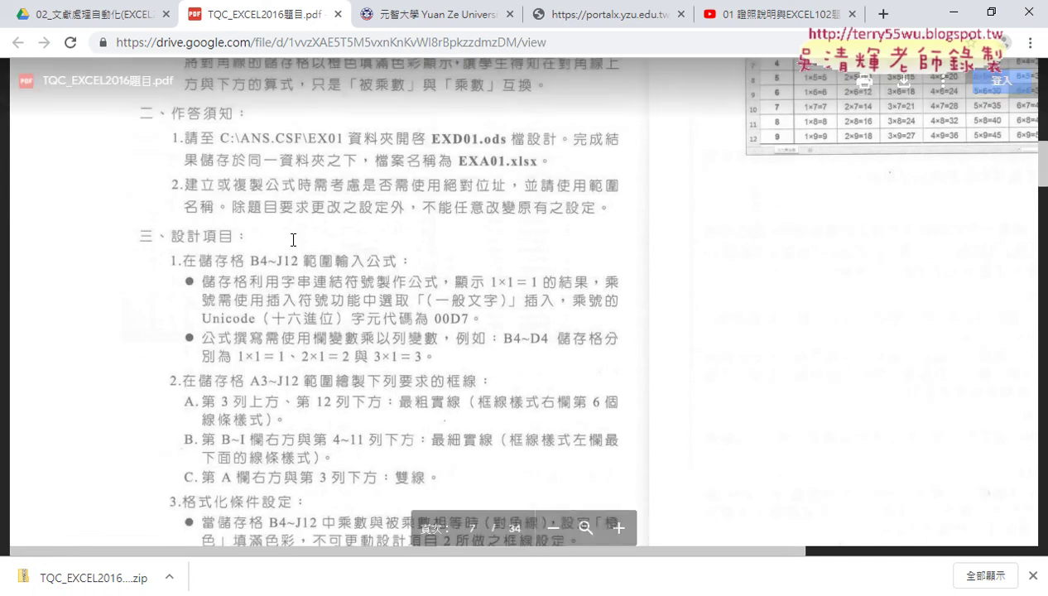
scroll(293, 239, "down", 1)
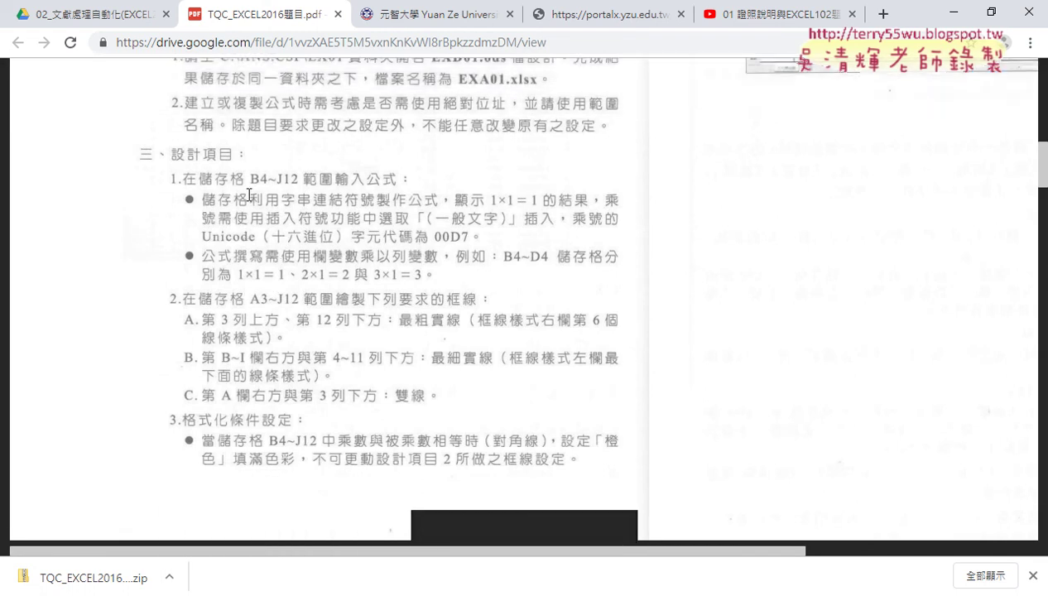
scroll(496, 412, "up", 4)
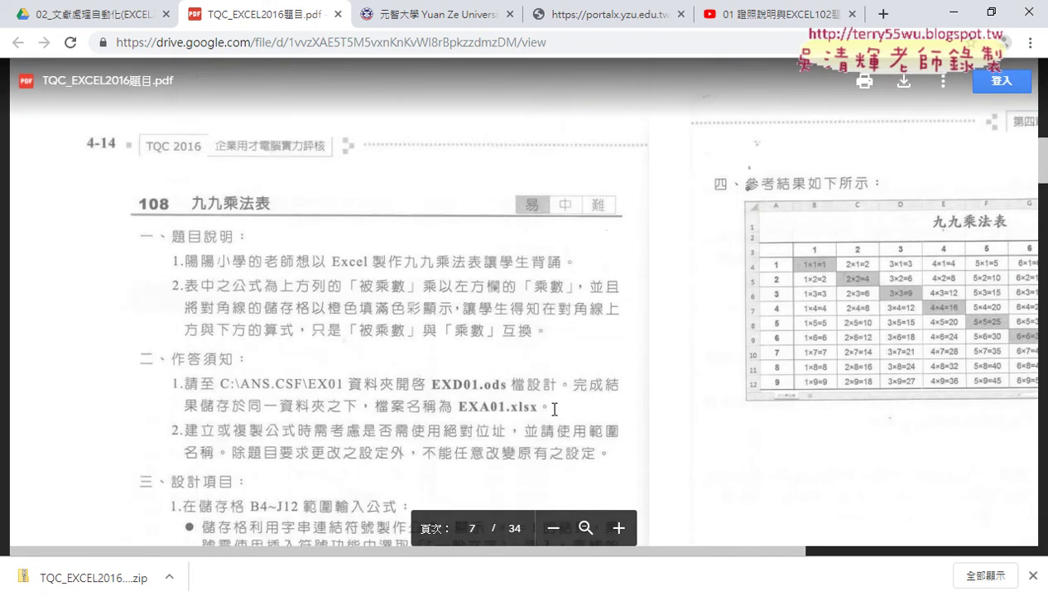
scroll(554, 409, "down", 4)
scroll(554, 409, "down", 3)
scroll(554, 409, "up", 2)
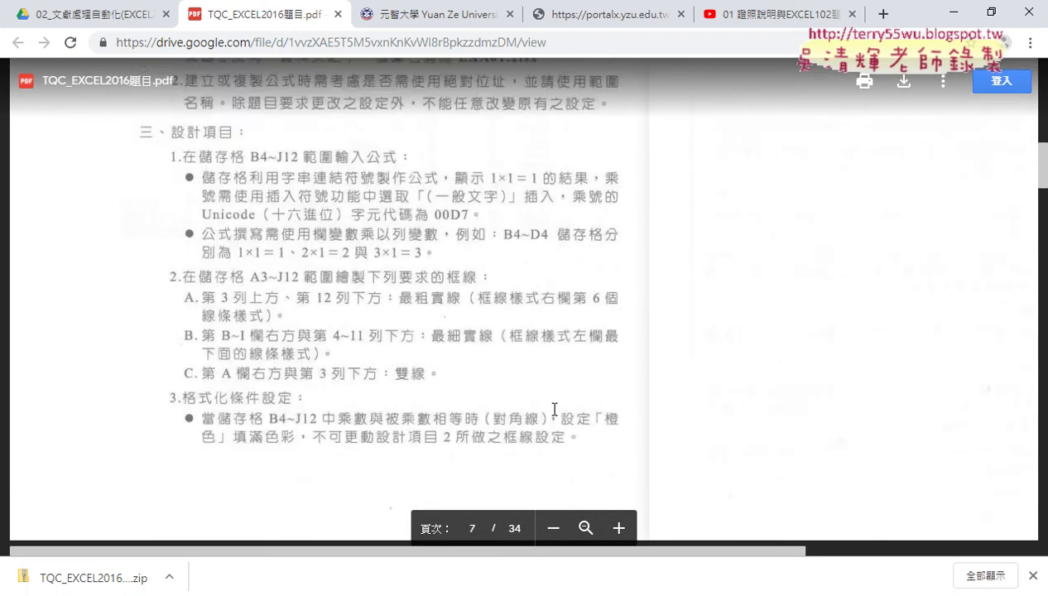
scroll(553, 409, "up", 1)
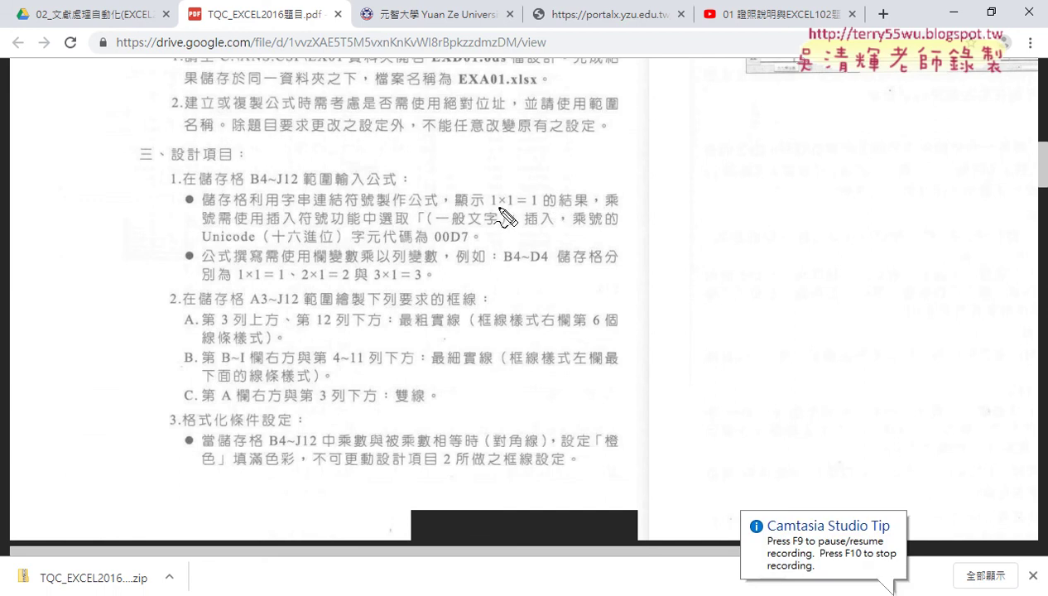
Underline the × in 1×1, 插入 and code 00D7, mark an X, clear the ink, and minimize the PDF
left_click_drag(497, 206, 510, 206)
left_click_drag(531, 228, 560, 226)
left_click_drag(434, 245, 469, 245)
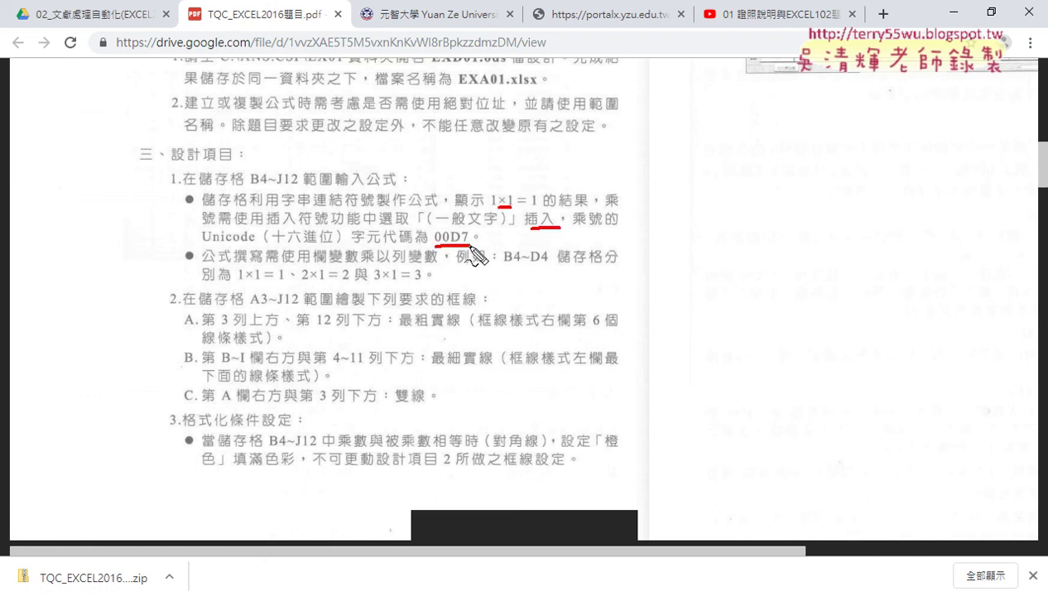
mouse_move(547, 138)
left_mouse_down()
mouse_move(516, 170)
mouse_move(565, 172)
left_mouse_up()
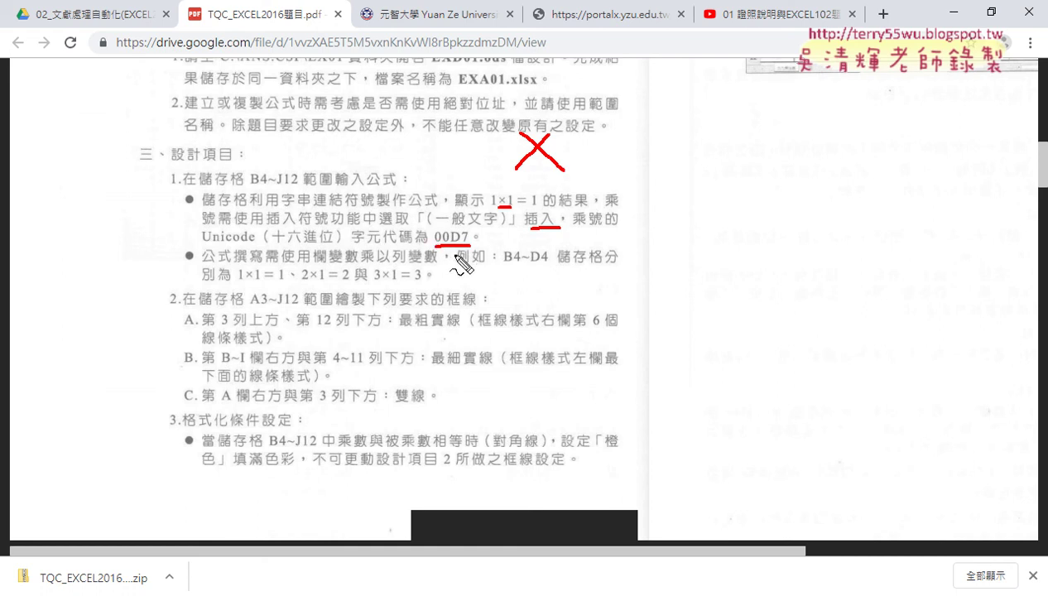
key("Escape")
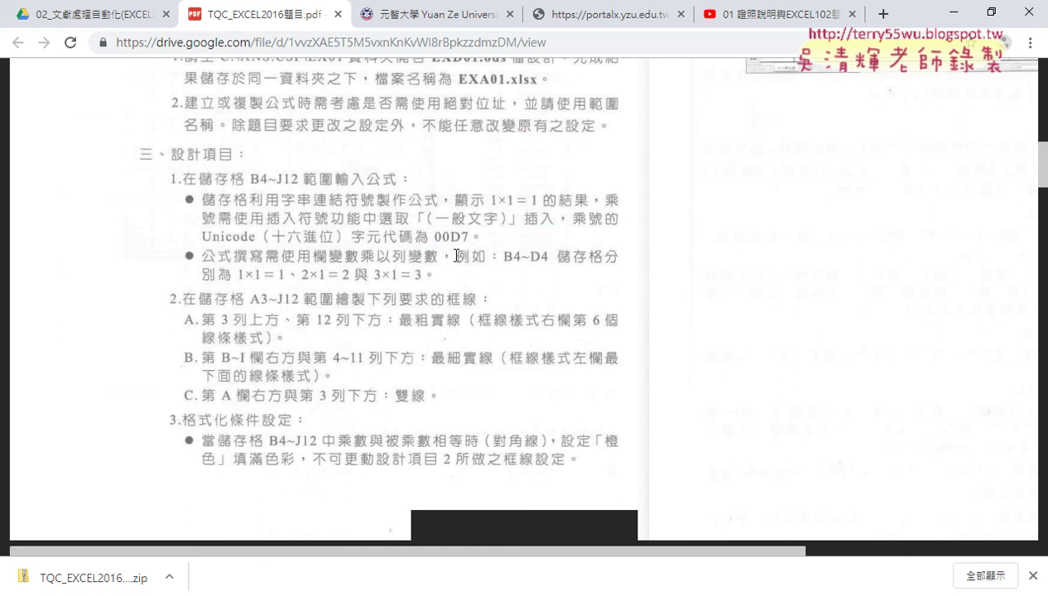
left_click(956, 18)
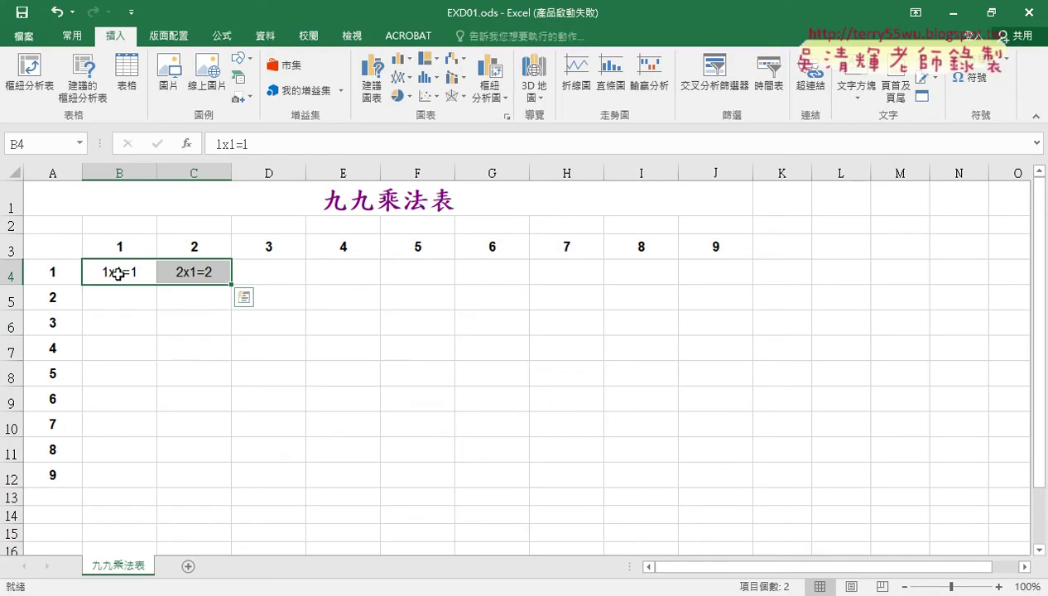
Clear B4:C4 and insert the × symbol (character code 00D7) into cell K4
key("Delete")
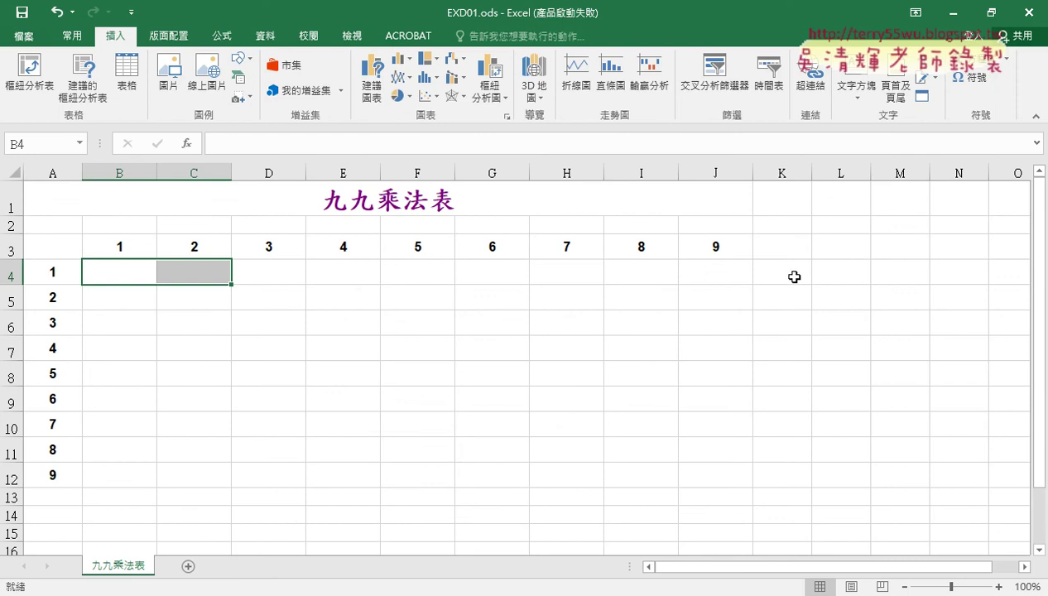
left_click(783, 273)
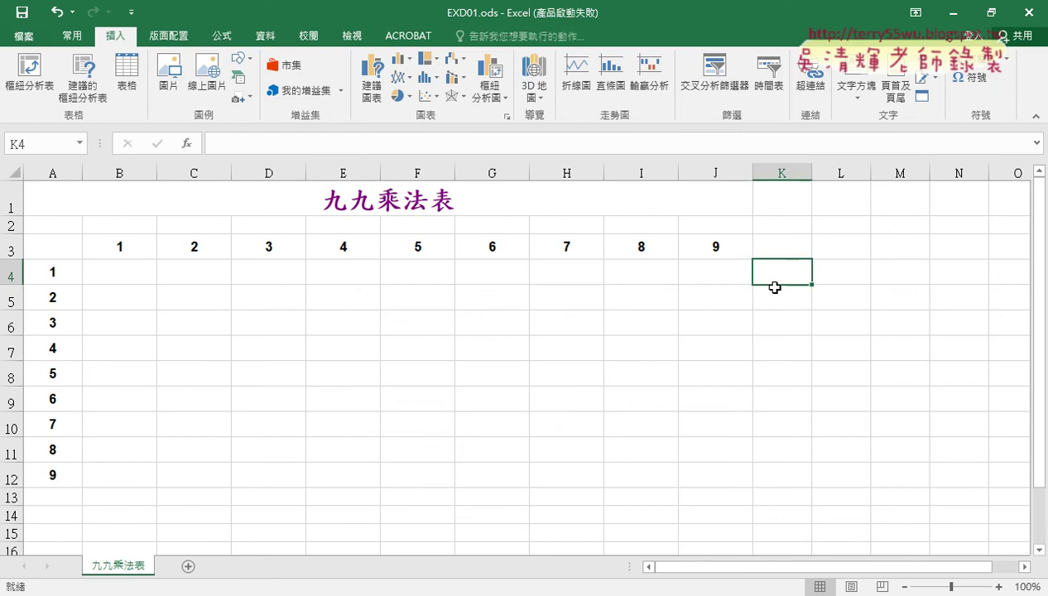
left_click(73, 36)
left_click(120, 39)
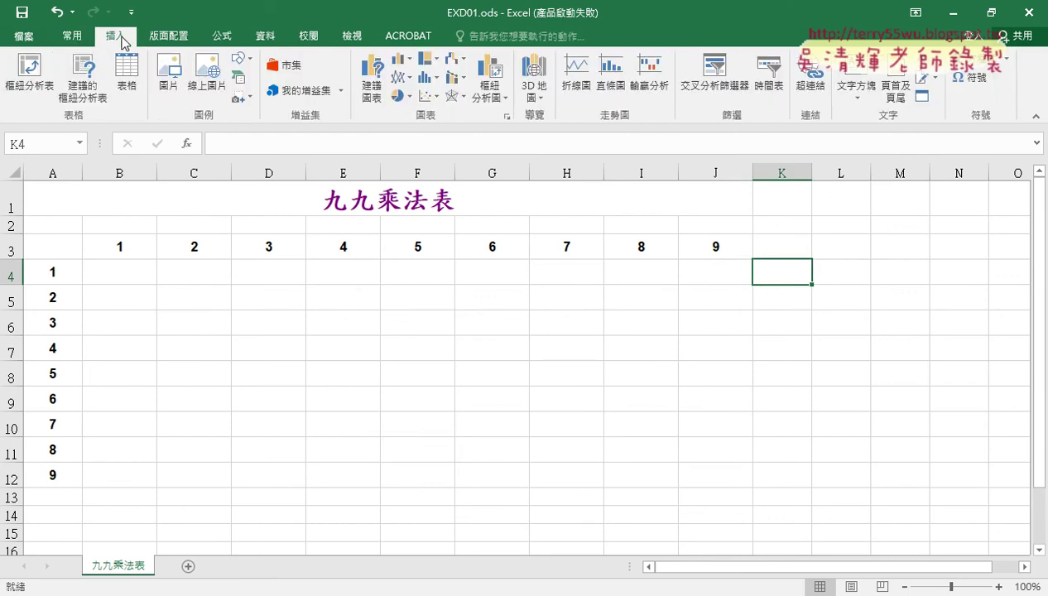
left_click(975, 77)
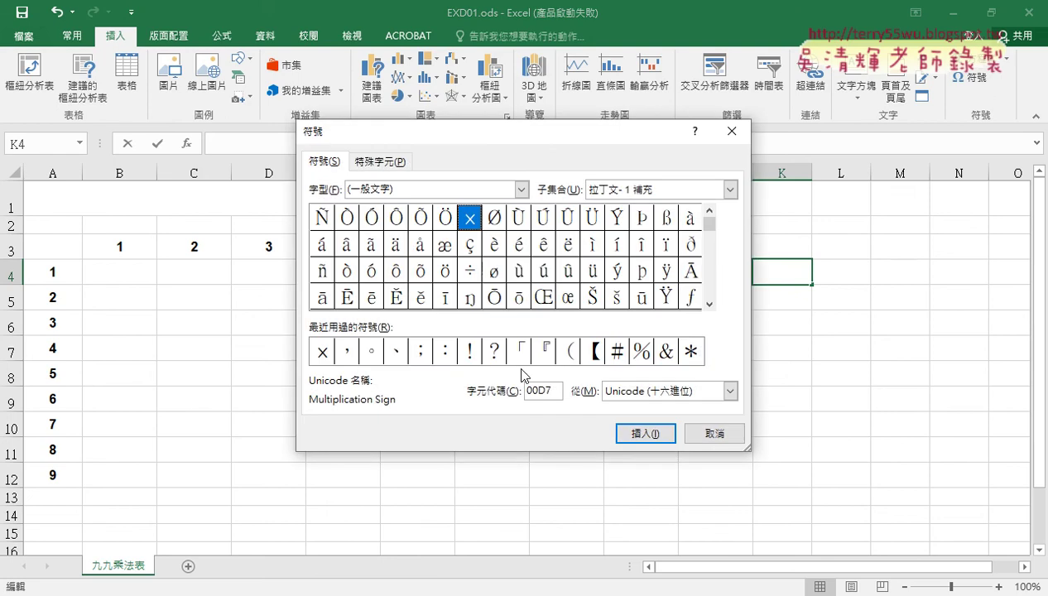
mouse_move(552, 393)
left_mouse_down()
mouse_move(525, 394)
mouse_move(537, 393)
left_mouse_up()
key("BackSpace")
key("Return")
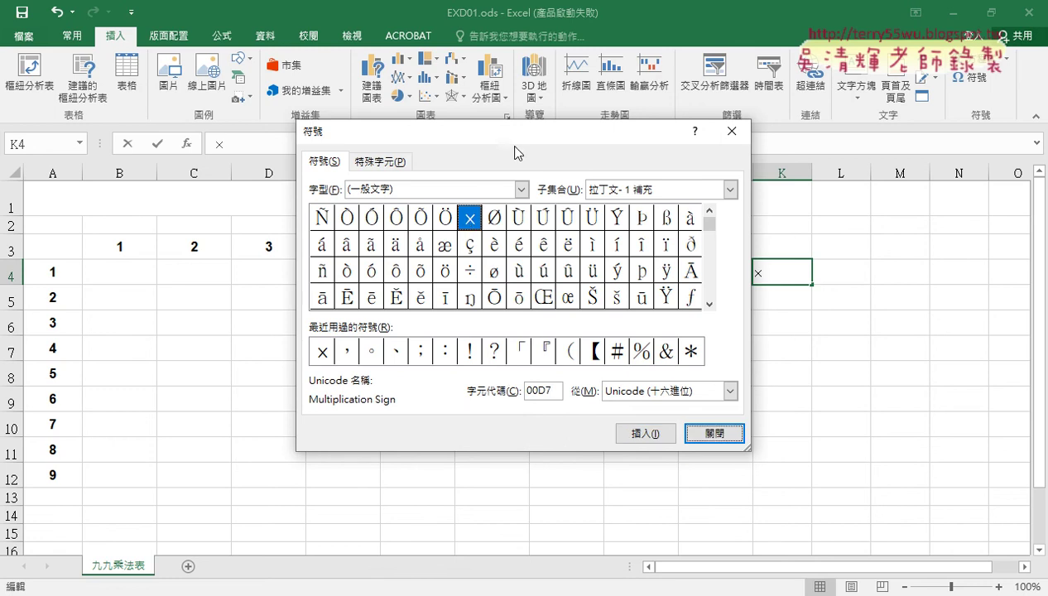
Highlight the × symbol, its 00D7 code and K4's ×, close the Symbol window, and select K4's ×
left_click_drag(523, 141, 369, 118)
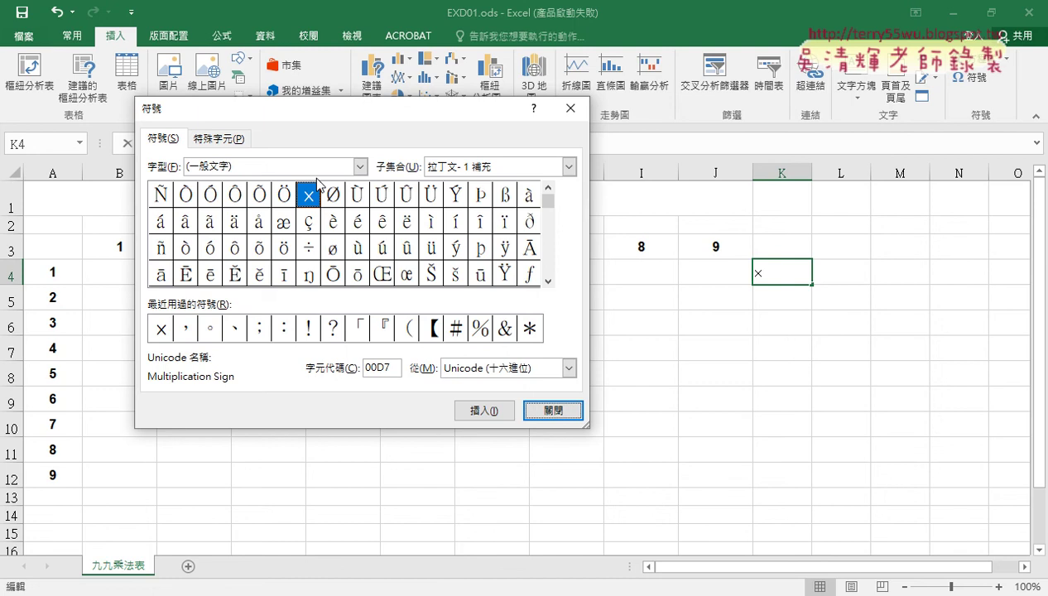
left_click_drag(311, 206, 321, 215)
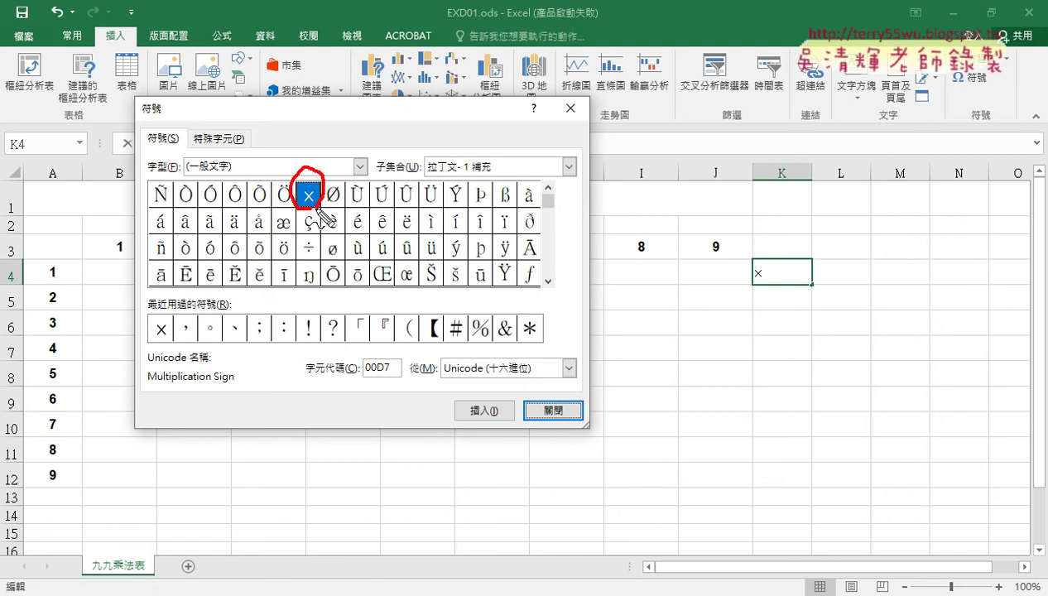
mouse_move(396, 359)
left_mouse_down()
mouse_move(381, 385)
mouse_move(398, 391)
left_mouse_up()
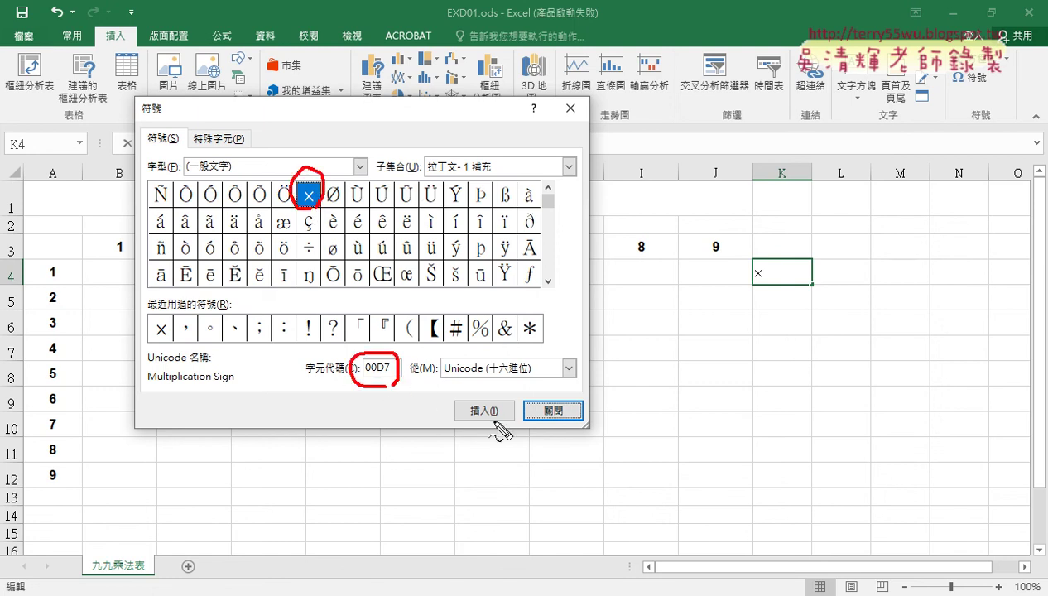
mouse_move(774, 264)
left_mouse_down()
mouse_move(753, 277)
mouse_move(768, 294)
left_mouse_up()
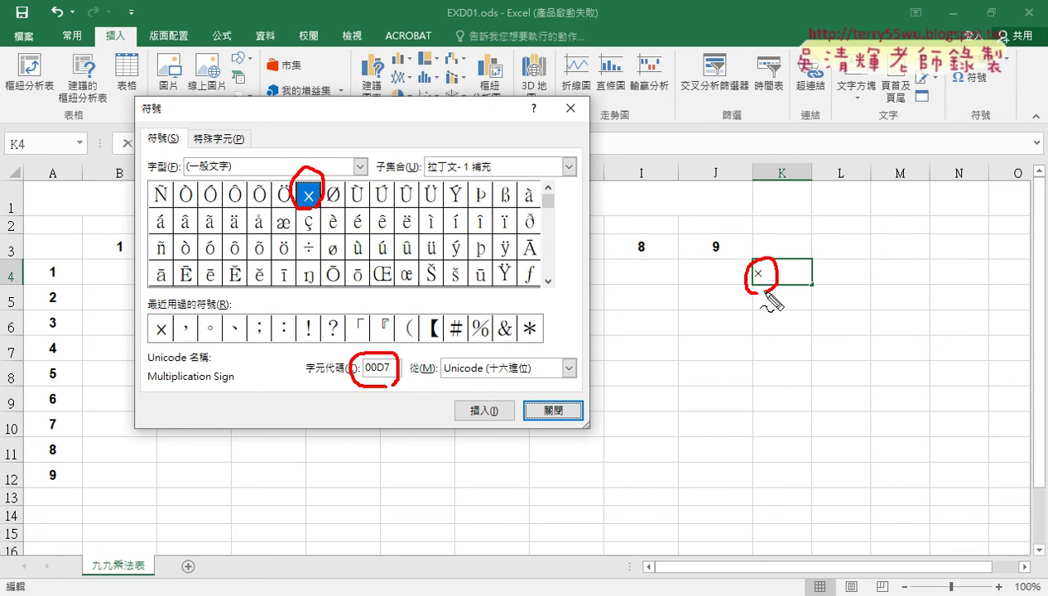
key("Escape")
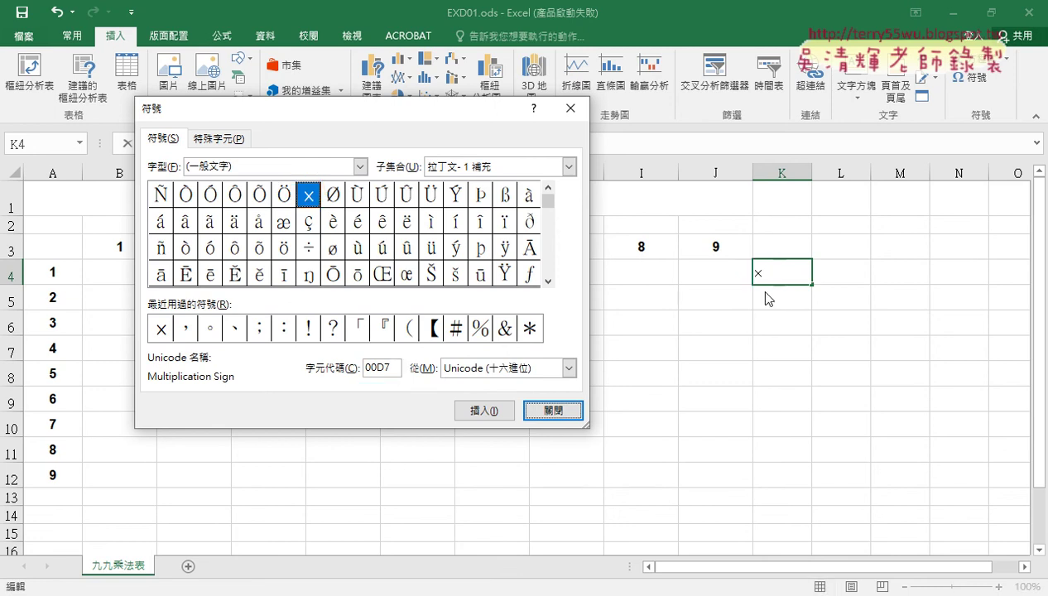
left_click(554, 409)
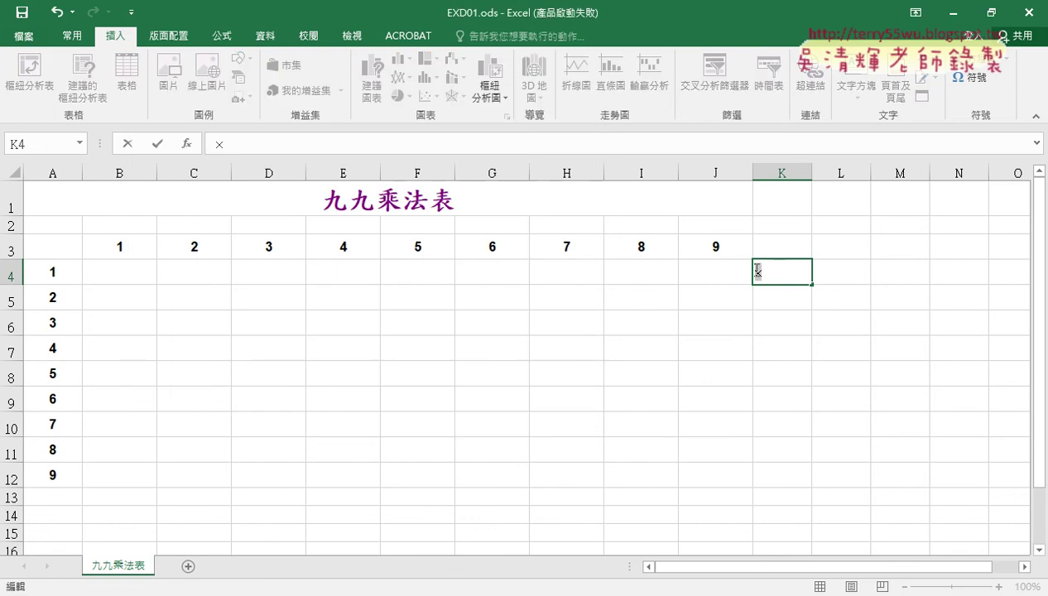
left_click_drag(759, 270, 755, 271)
Start B4's formula as =B3&" referencing the column heading in B3
left_click(134, 270)
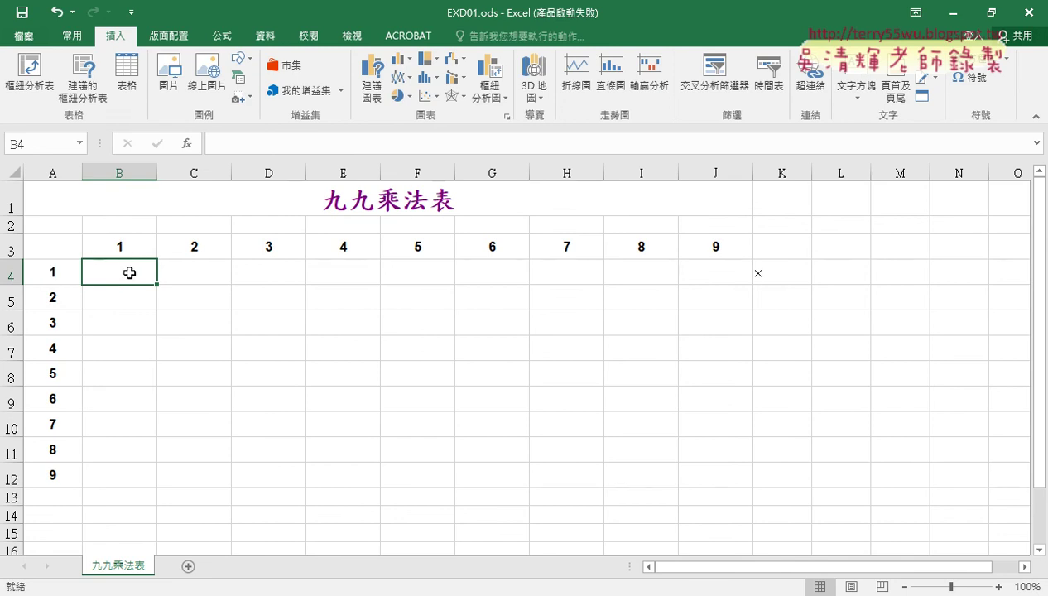
left_click(233, 146)
type("=")
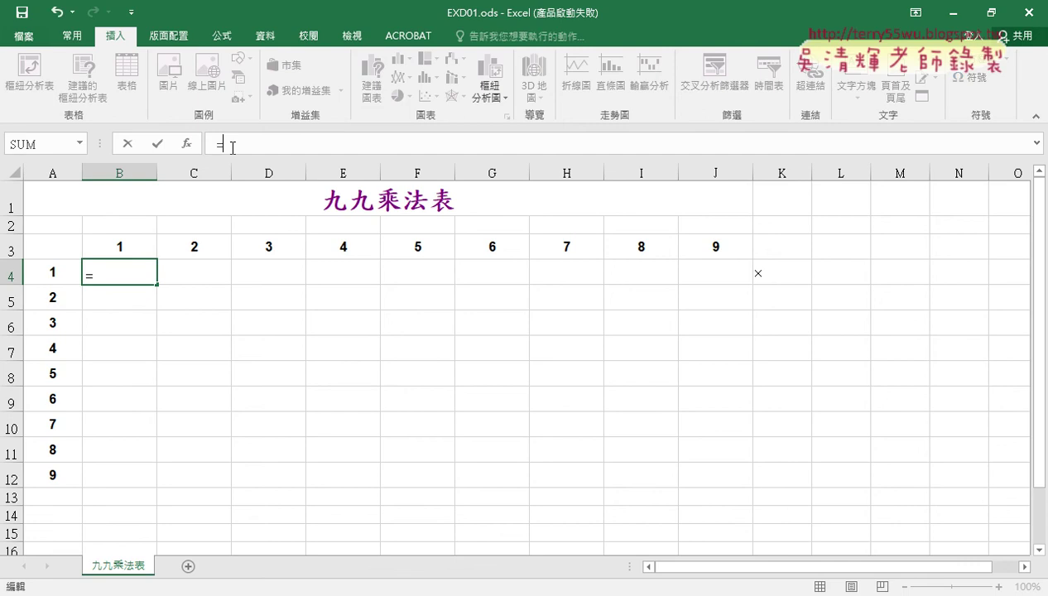
left_click(121, 248)
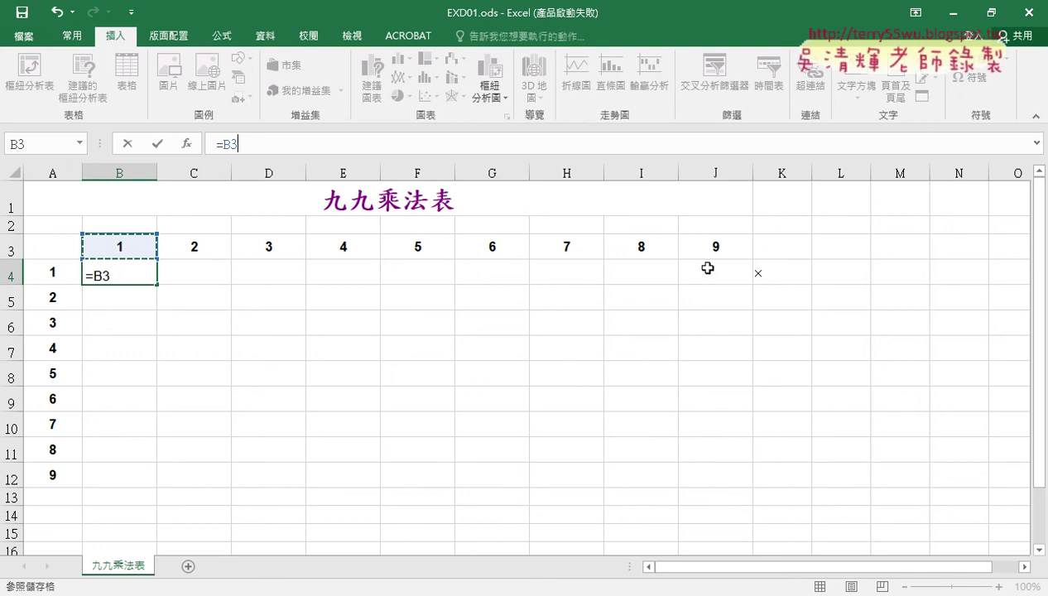
type("&")
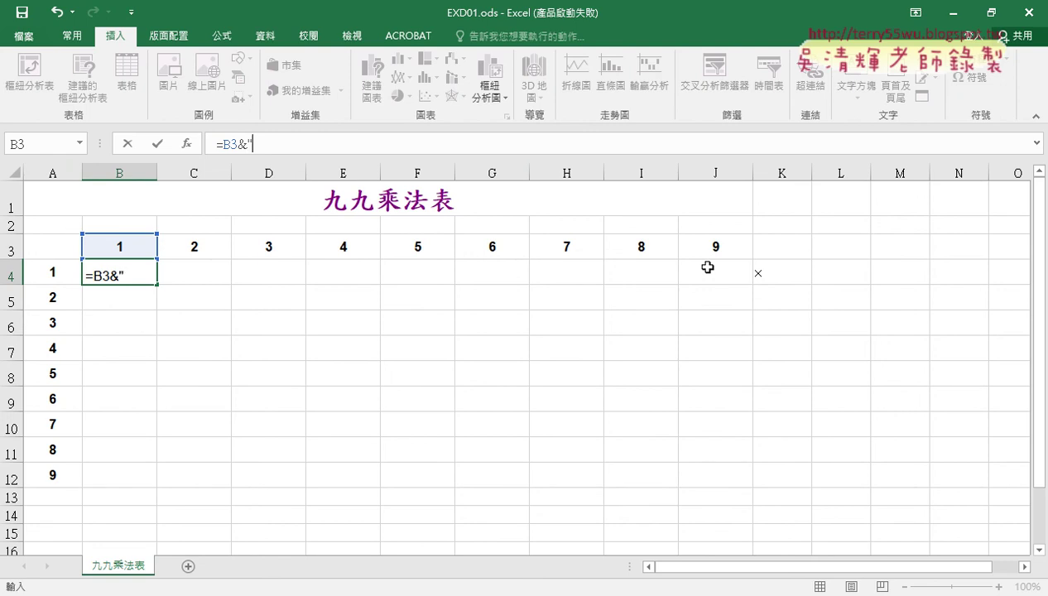
type("\"")
key("ctrl+Return")
key("Left")
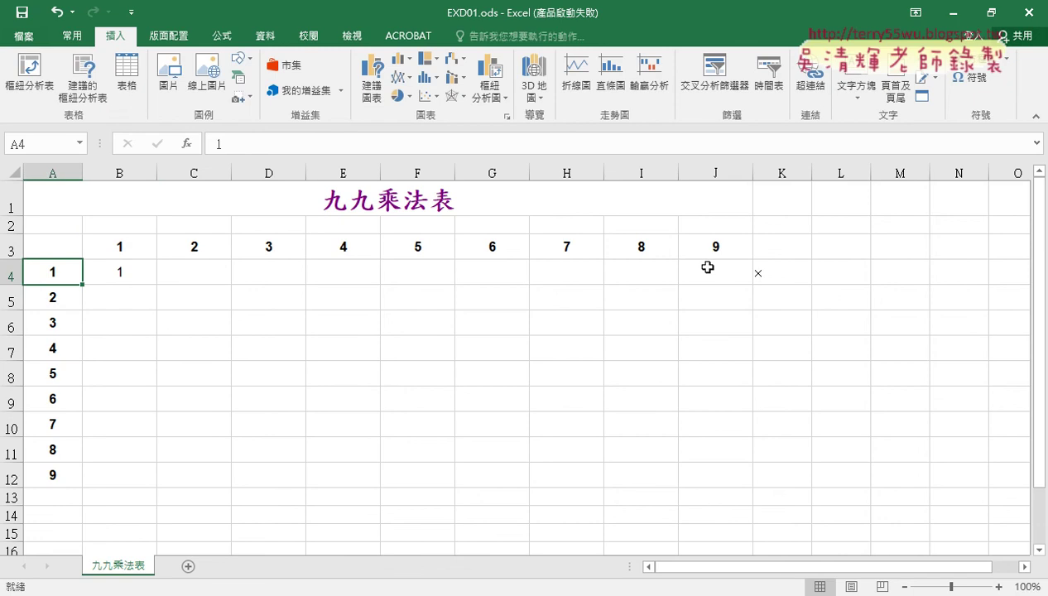
left_click(253, 144)
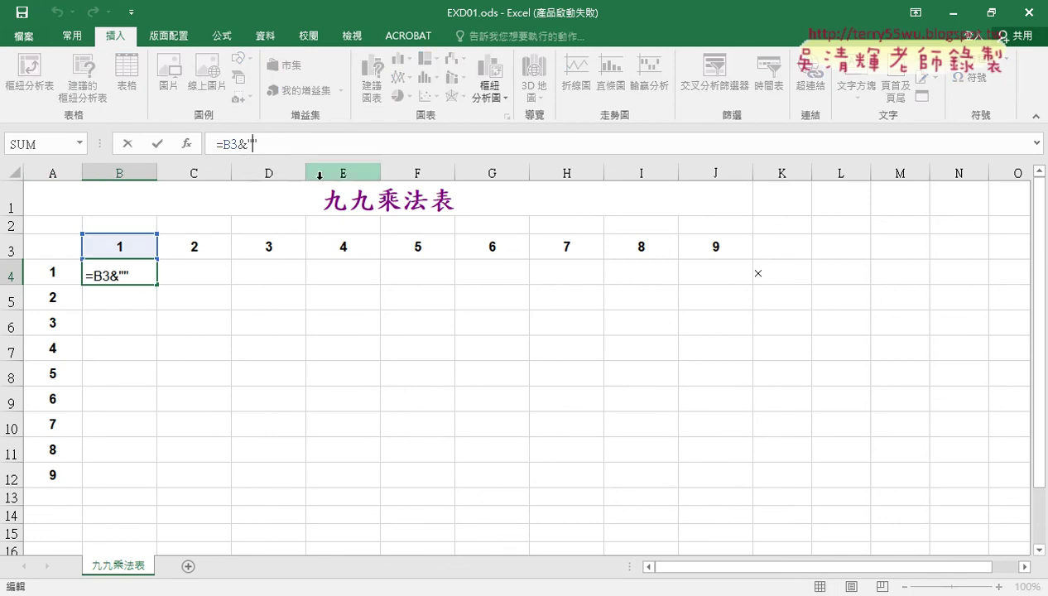
Copy the × from K4 into B4's formula and append &A4
left_click(784, 277)
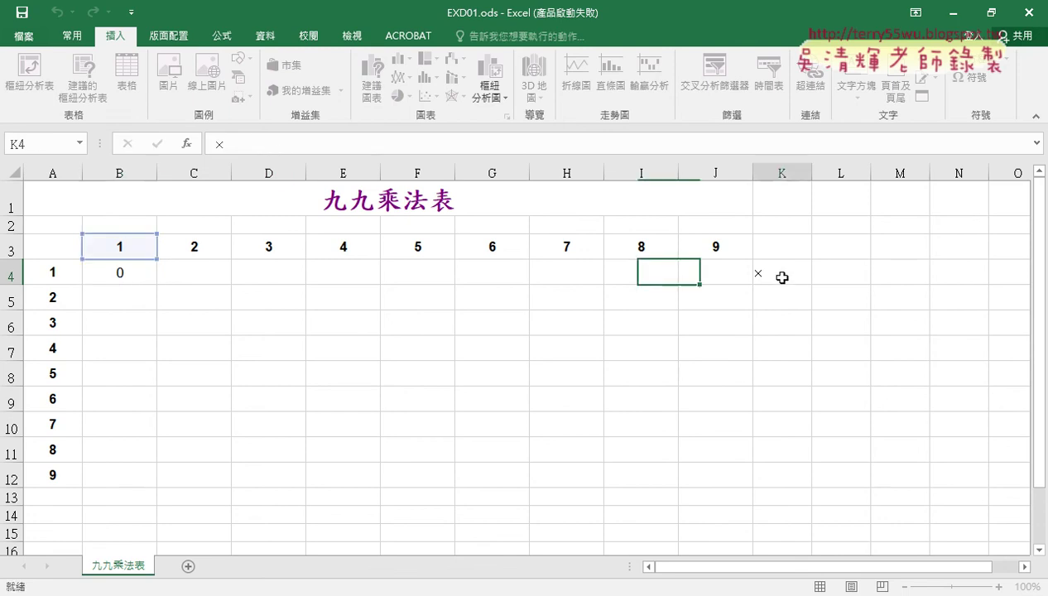
double_click(766, 274)
key("ctrl+c")
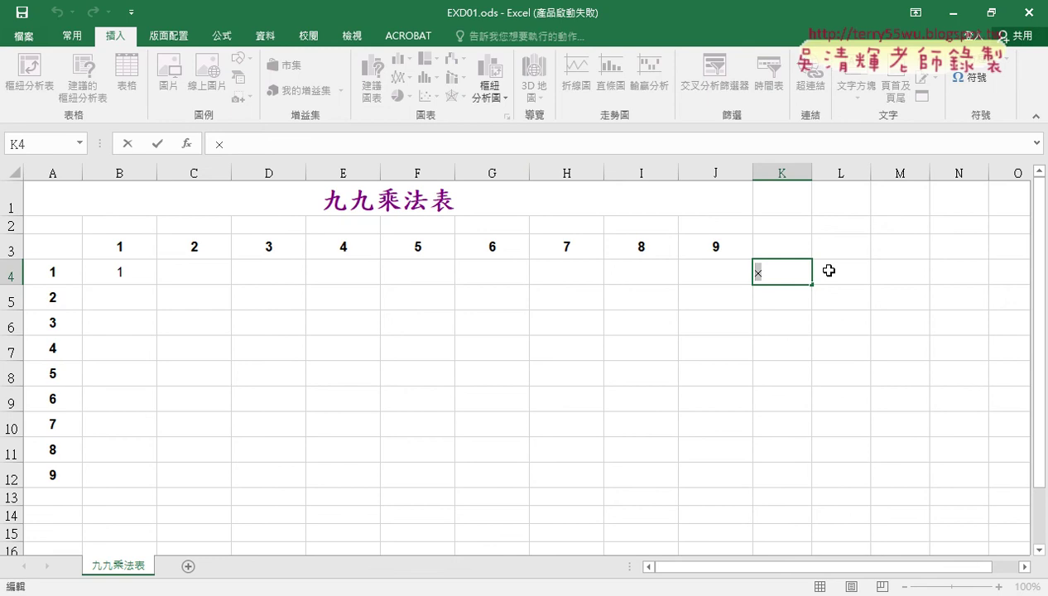
left_click(343, 292)
left_click(118, 263)
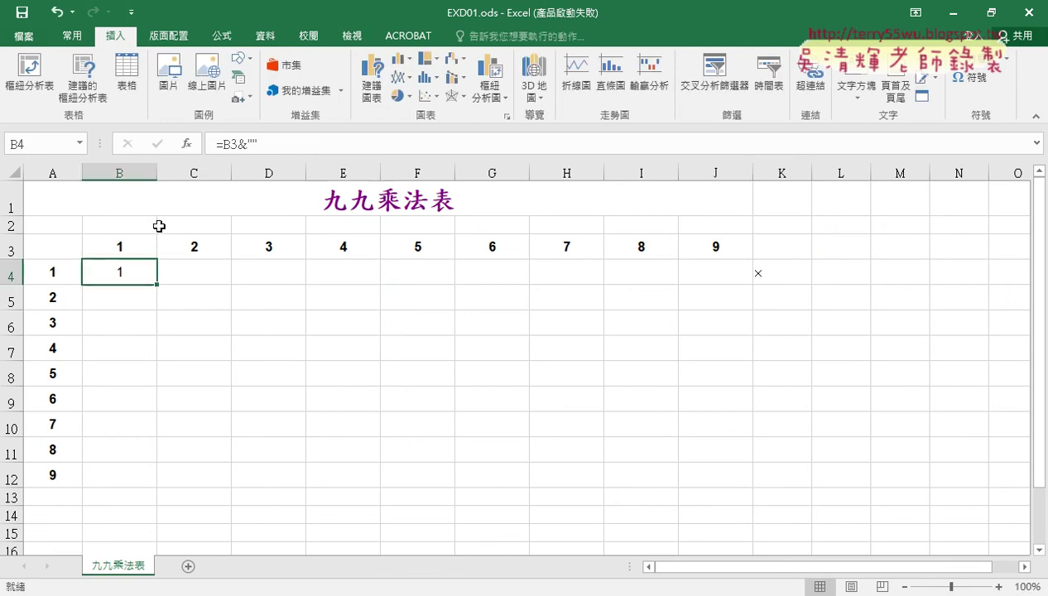
left_click(249, 144)
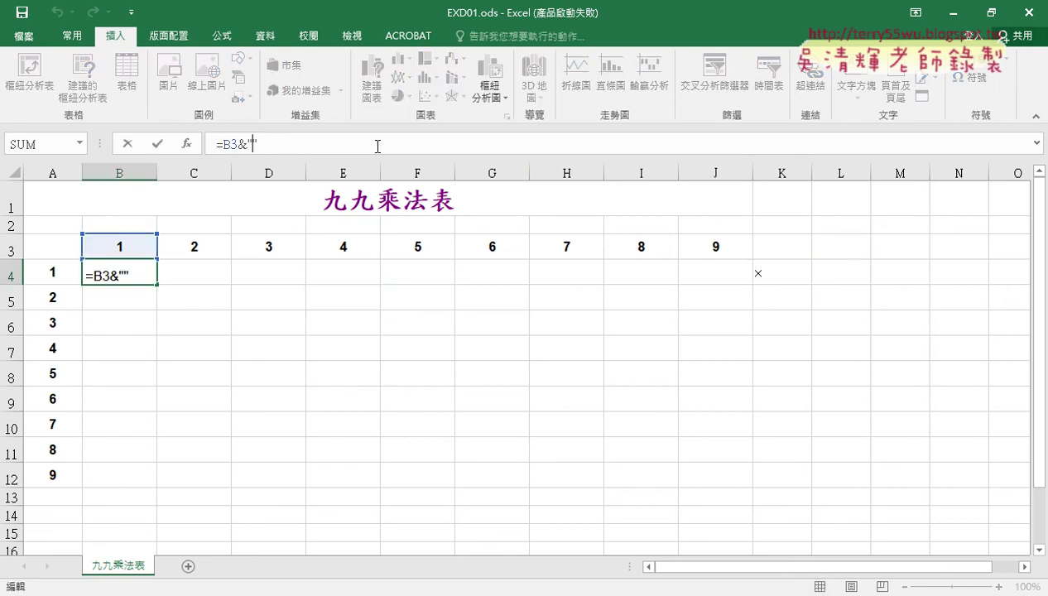
key("ctrl+v")
type("&")
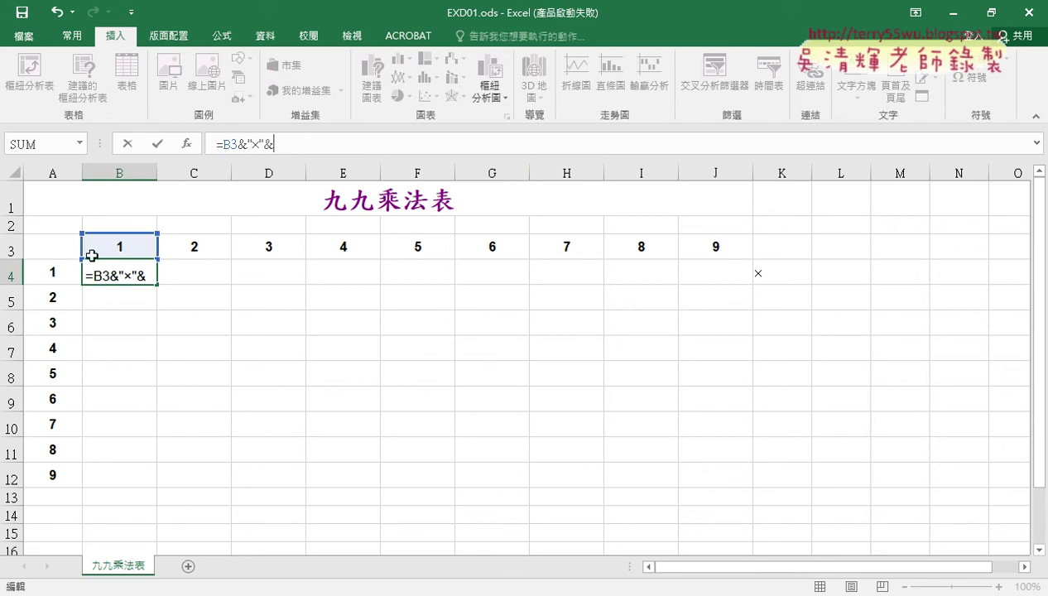
left_click(50, 274)
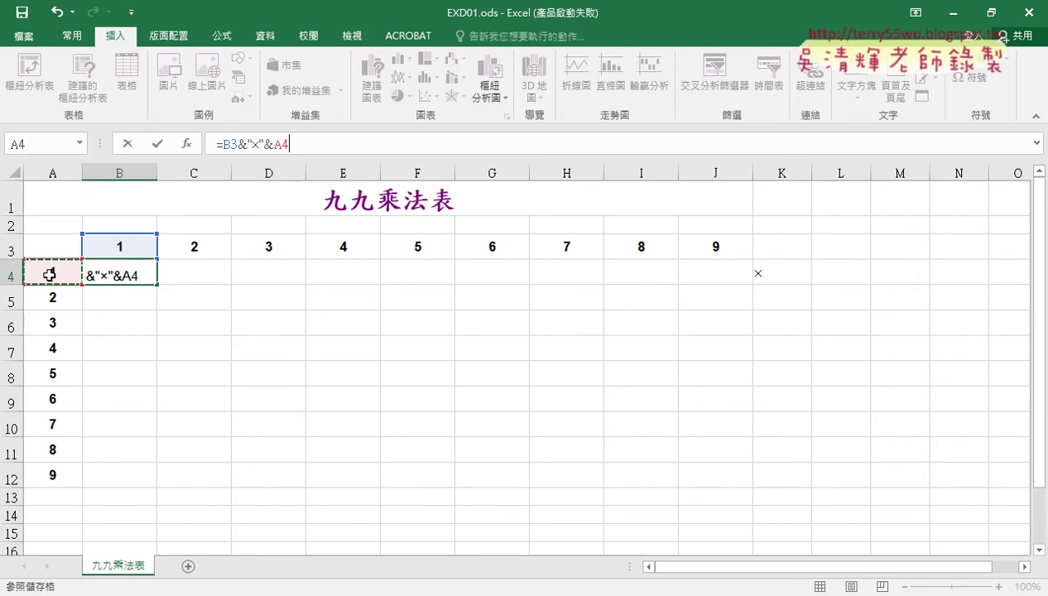
Complete B4's formula as =B3&"×"&A4&"="&B3*A4 so it shows 1×1=1
left_click(157, 144)
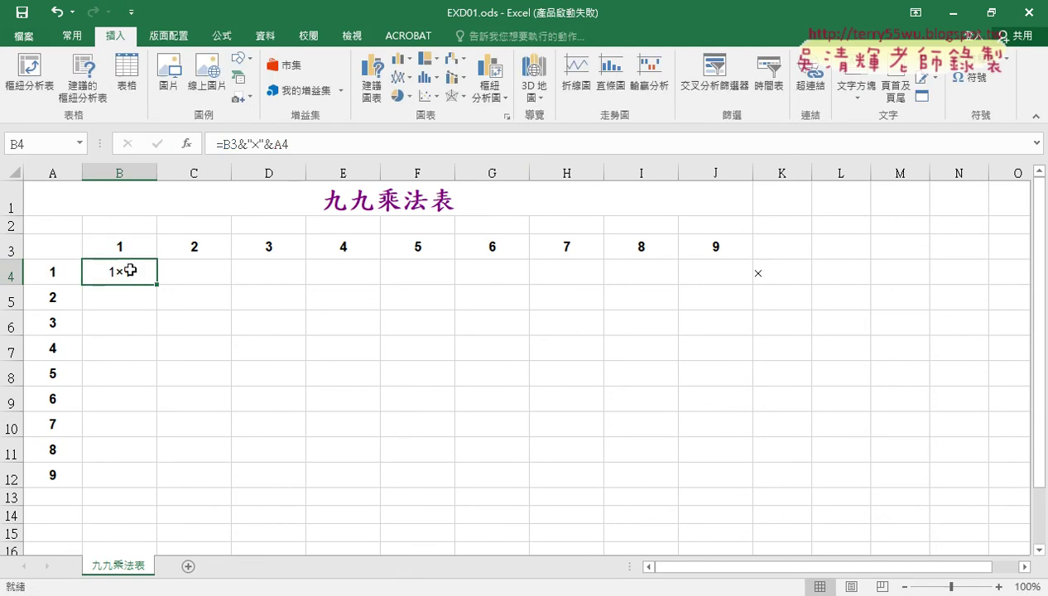
left_click(364, 144)
type("&")
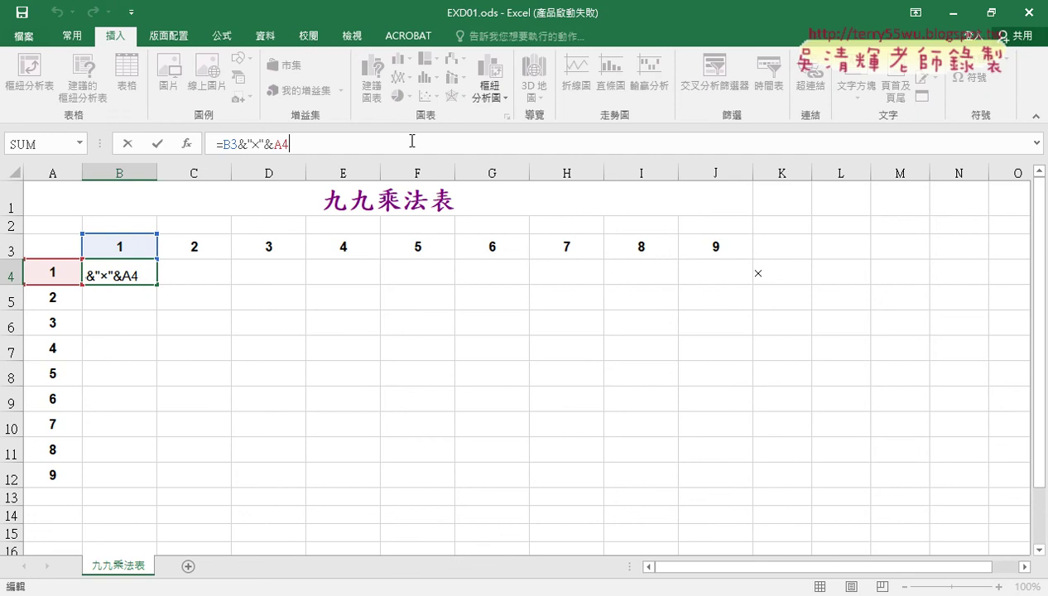
type("\"=")
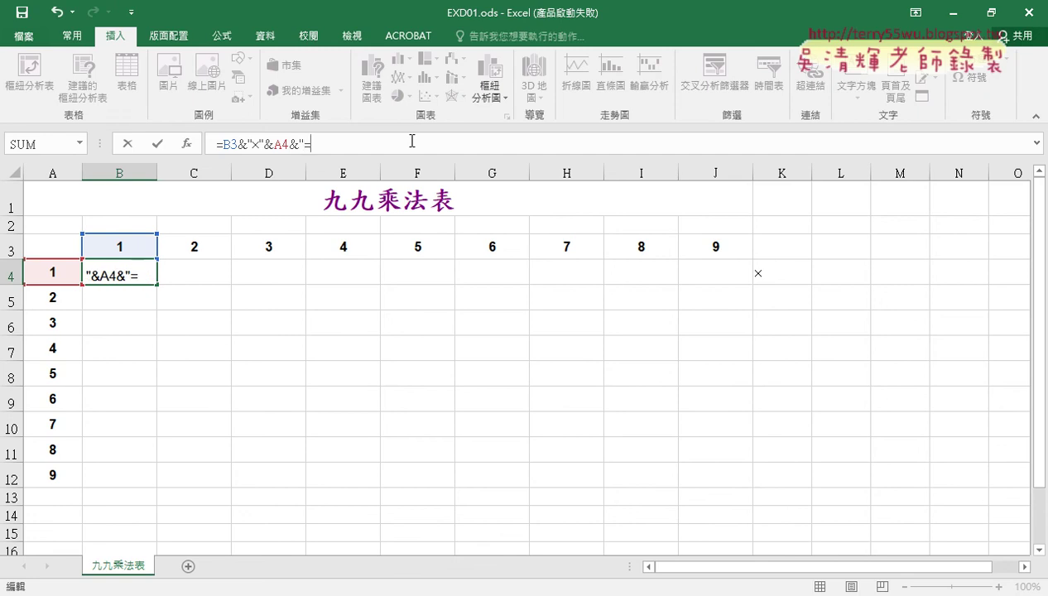
type("\"")
type("&")
left_click(125, 247)
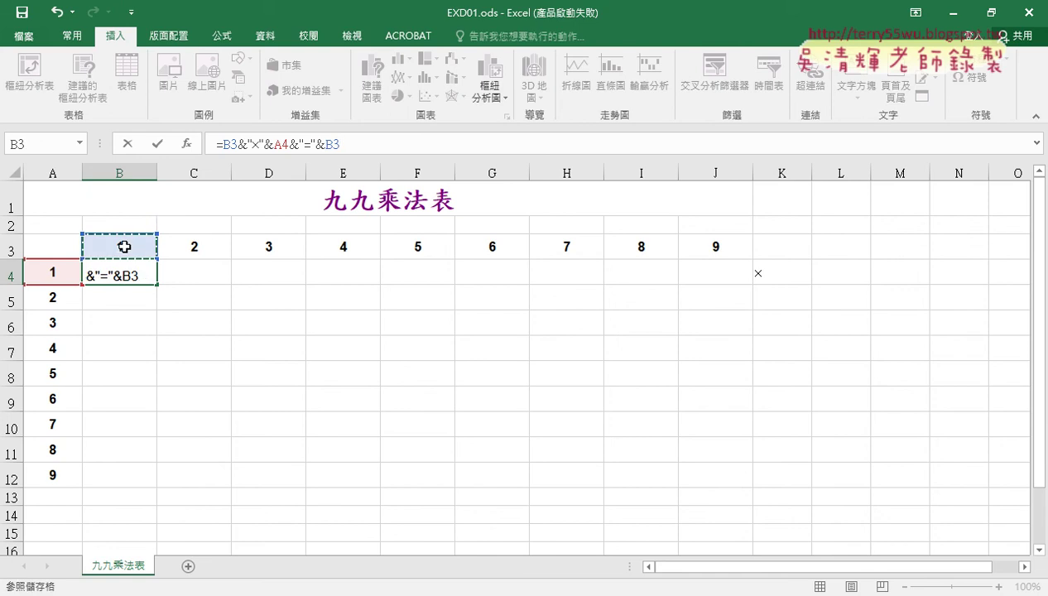
type("*")
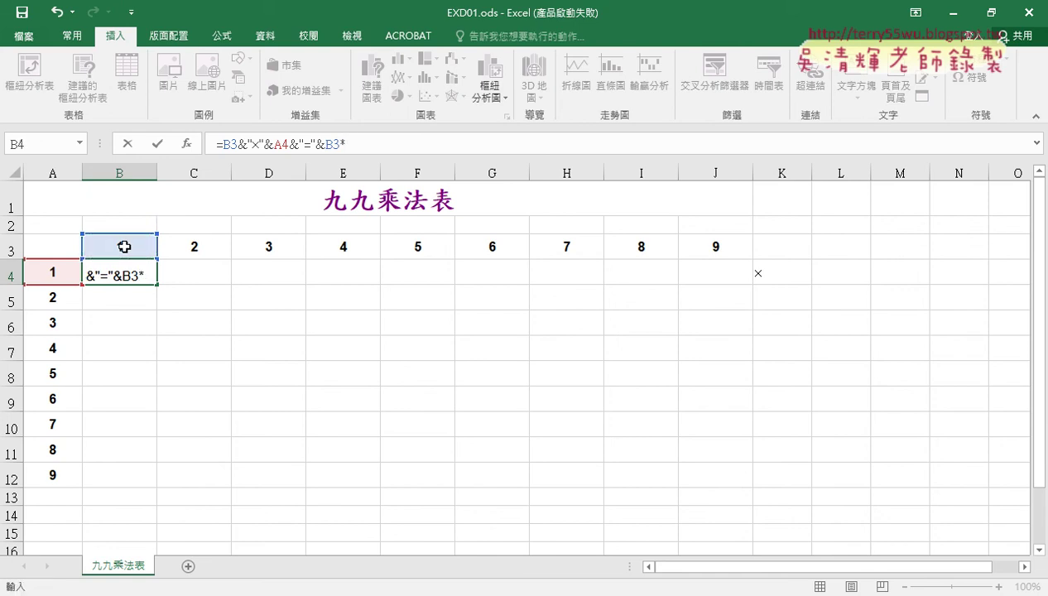
left_click(52, 273)
left_click(159, 144)
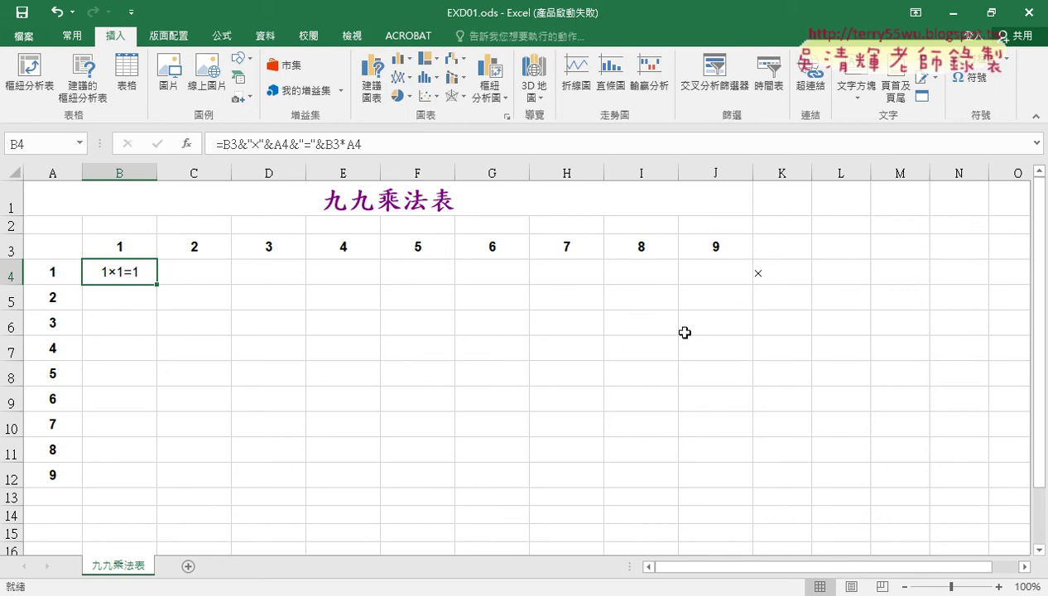
left_click(232, 146)
left_click_drag(237, 145, 224, 146)
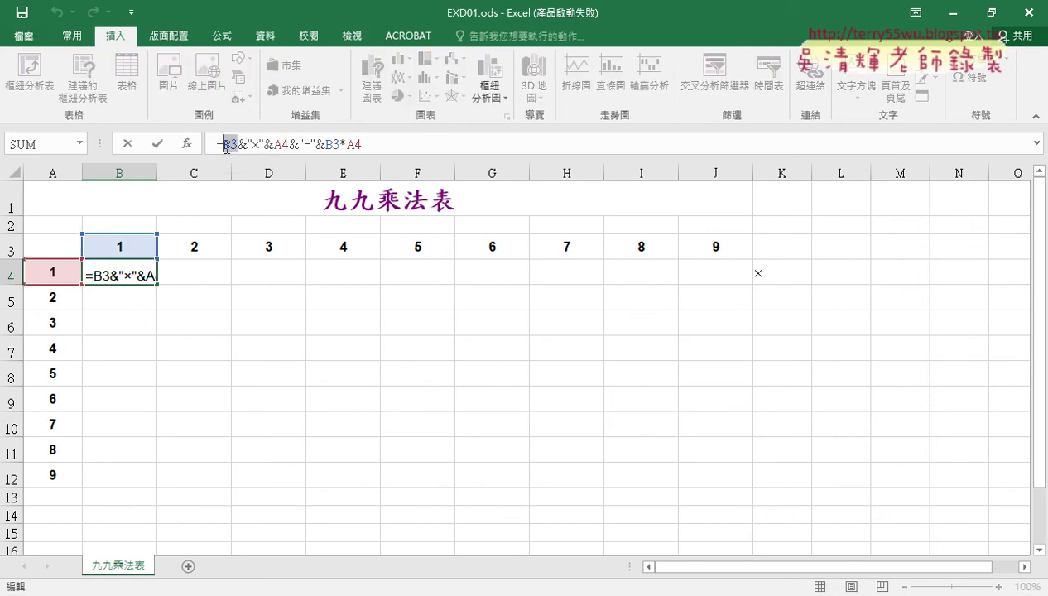
left_click(237, 144)
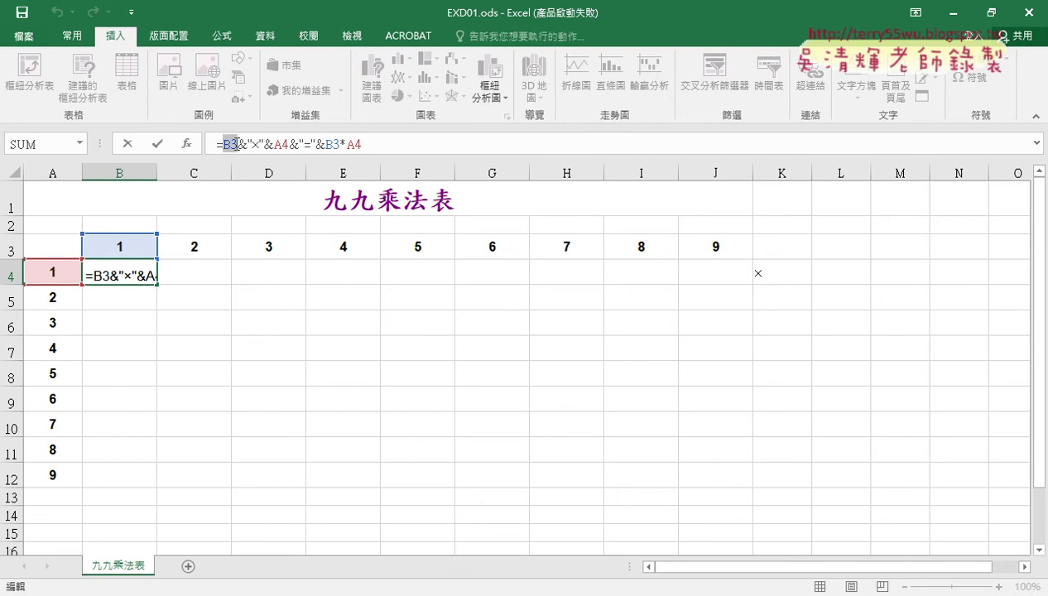
left_click(233, 144)
double_click(231, 146)
left_click_drag(232, 144, 239, 144)
left_click_drag(232, 144, 222, 144)
left_click_drag(229, 144, 239, 144)
type("$")
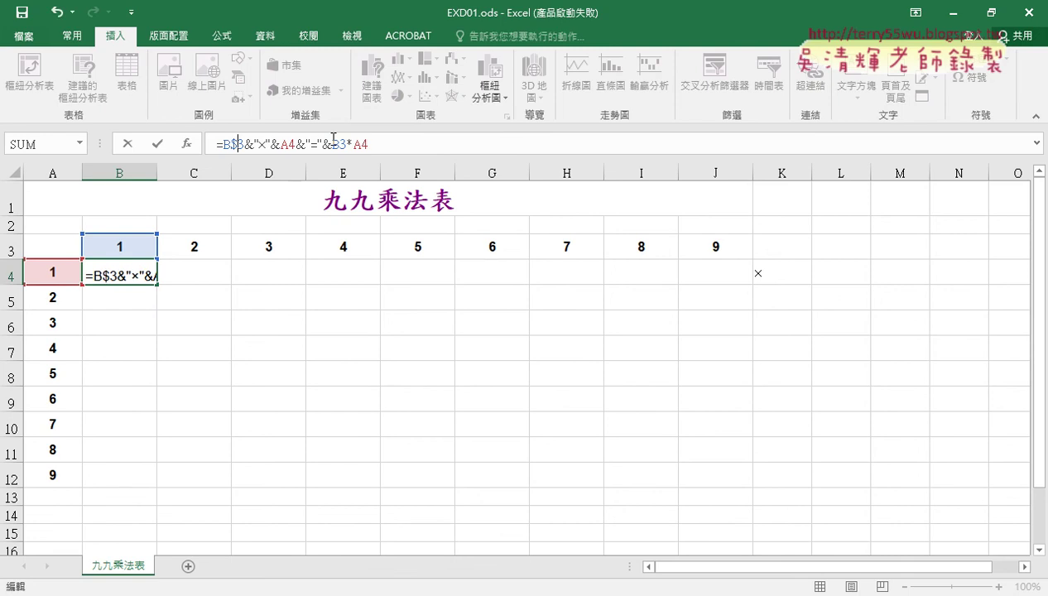
key("BackSpace")
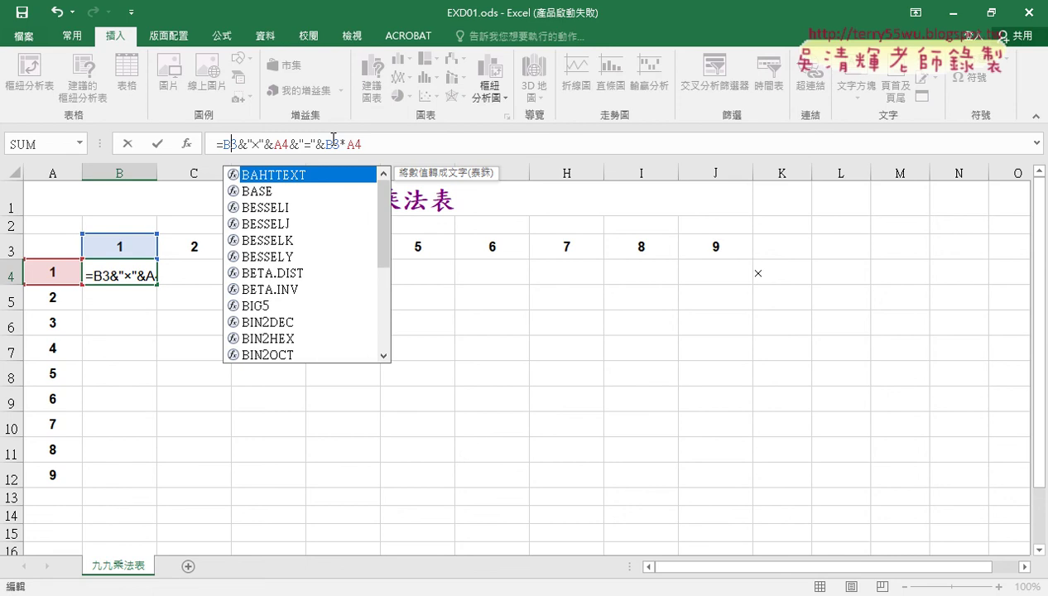
left_click(157, 143)
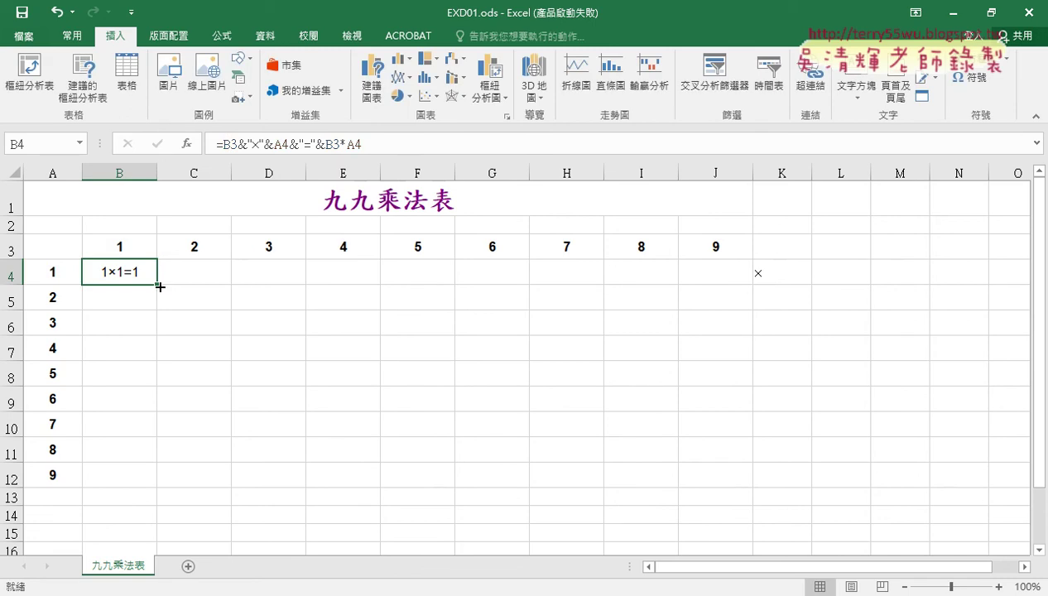
Fill B4's formula down to B12, then mark heading 1 in B3 and row 2 in A5
left_click_drag(157, 284, 149, 490)
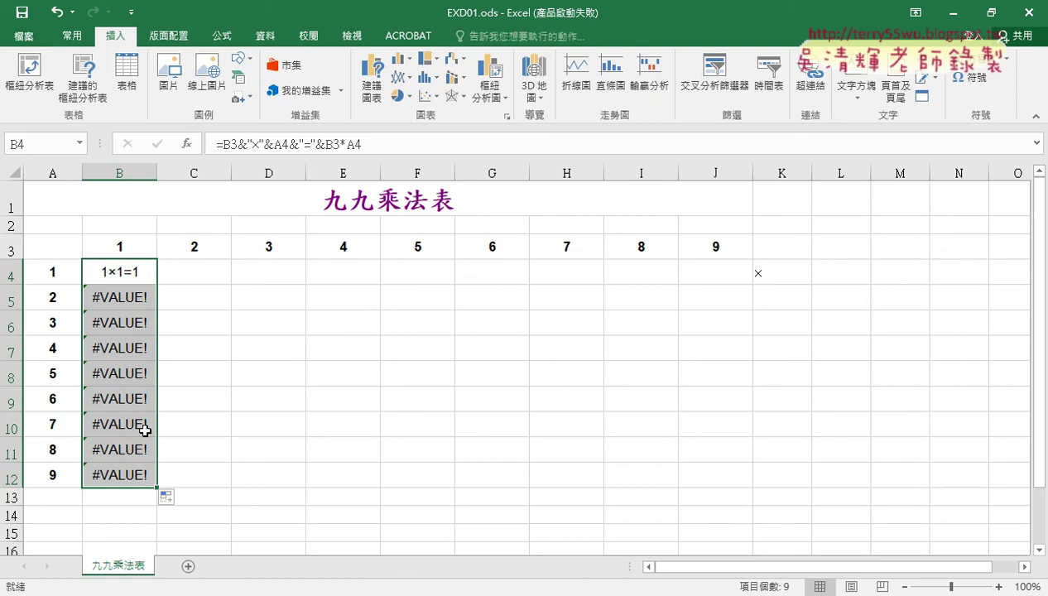
left_click(136, 271)
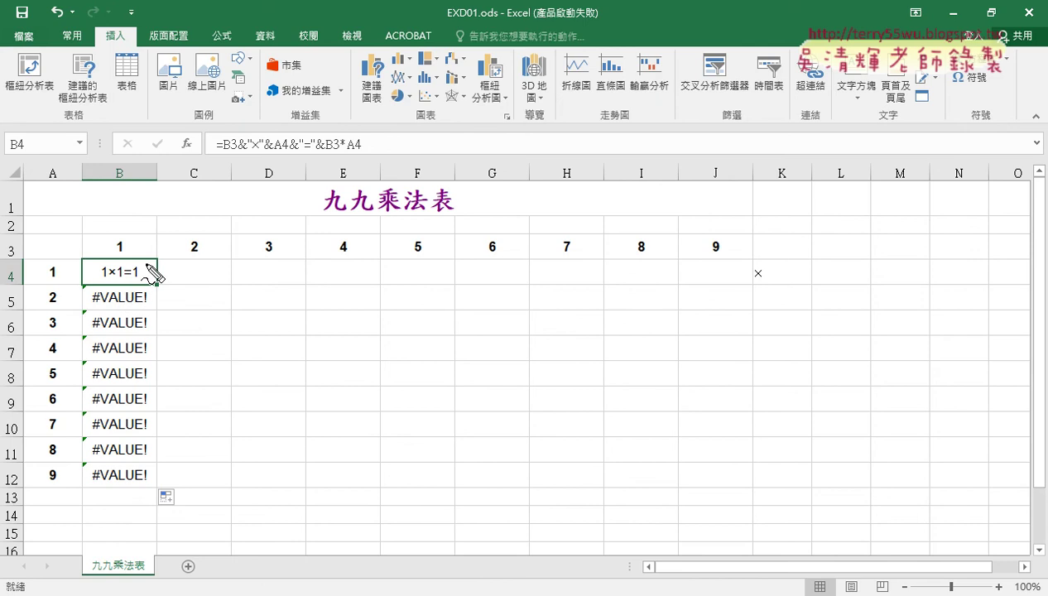
left_click_drag(116, 237, 126, 248)
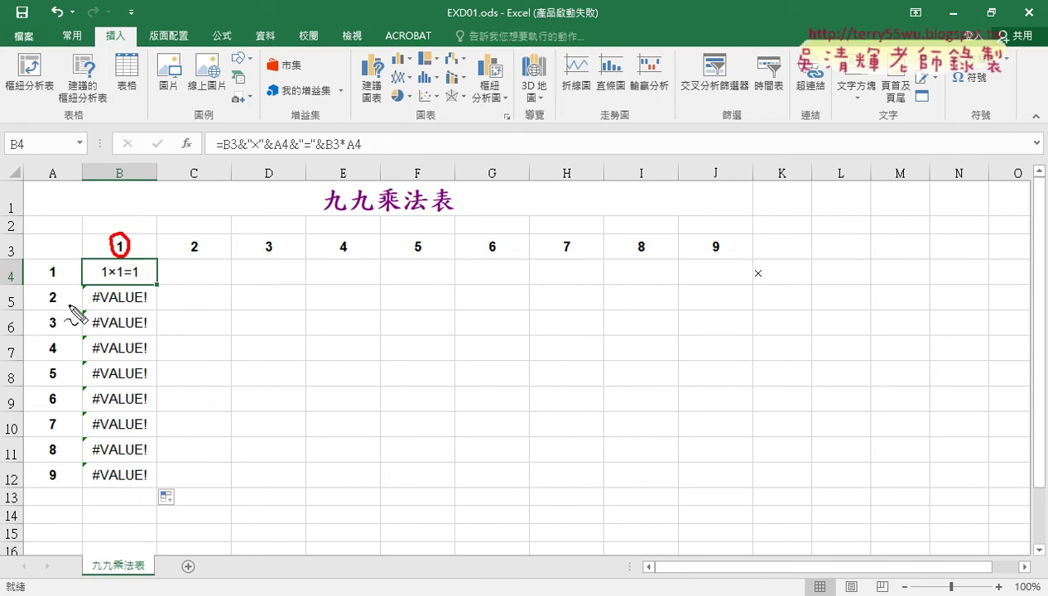
left_click_drag(65, 310, 62, 319)
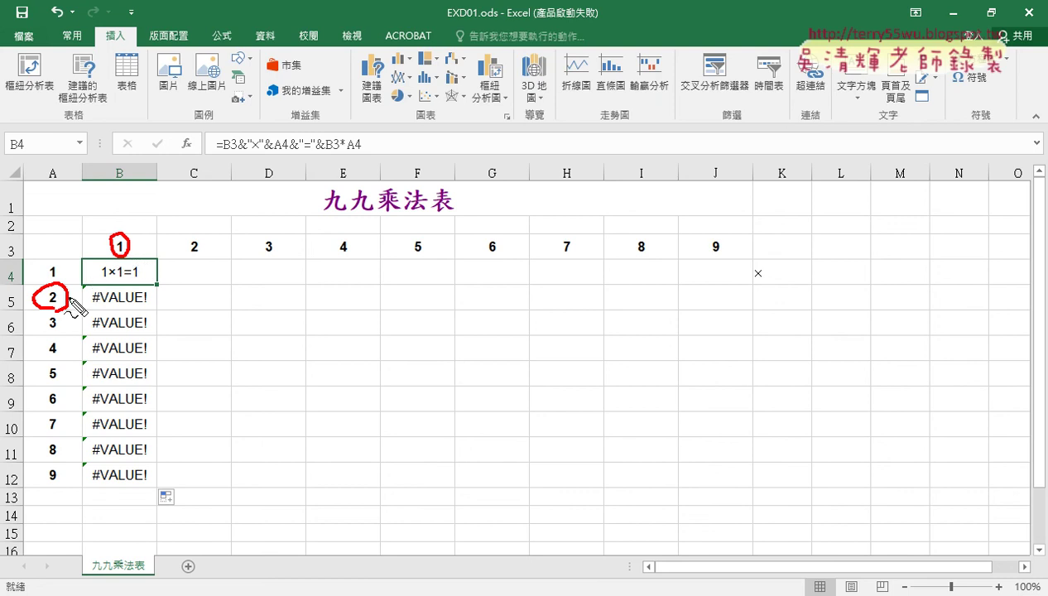
key("Escape")
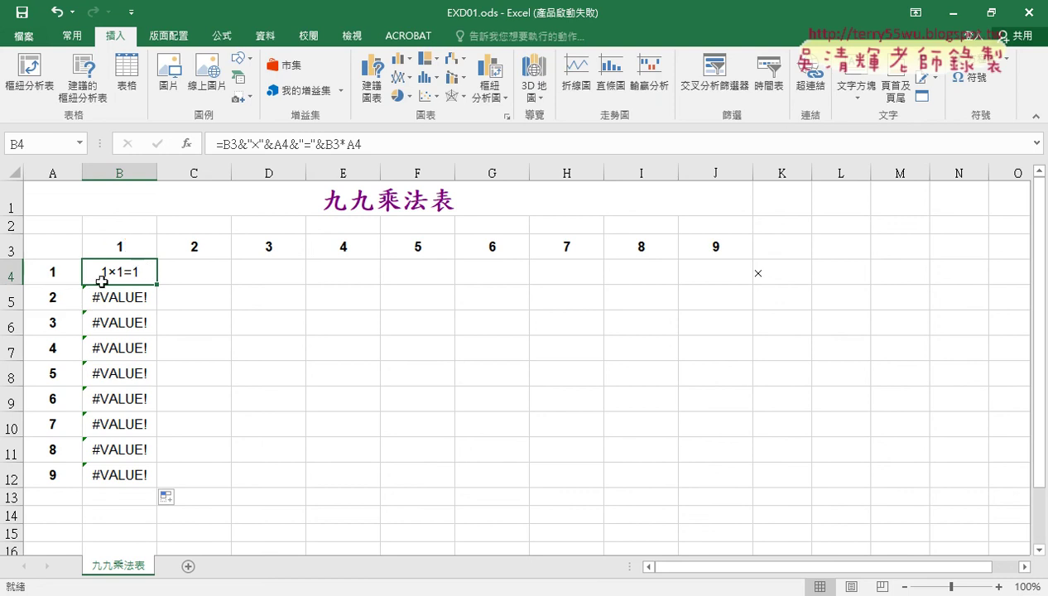
Select B5 to inspect its shifted formula, which refers to B4 instead of B3
left_click(134, 300)
left_click(134, 272)
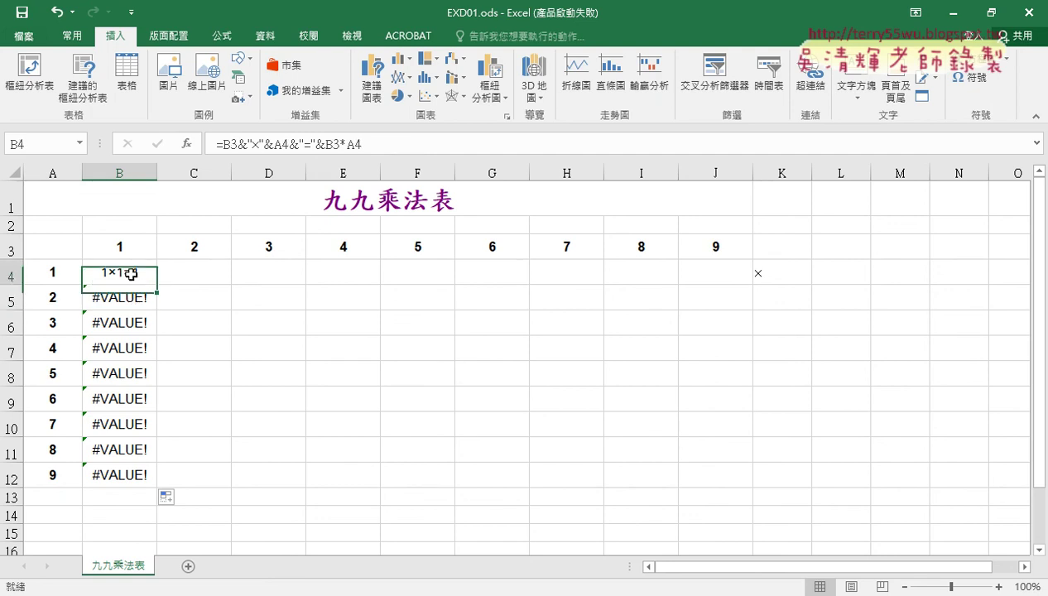
left_click(135, 297)
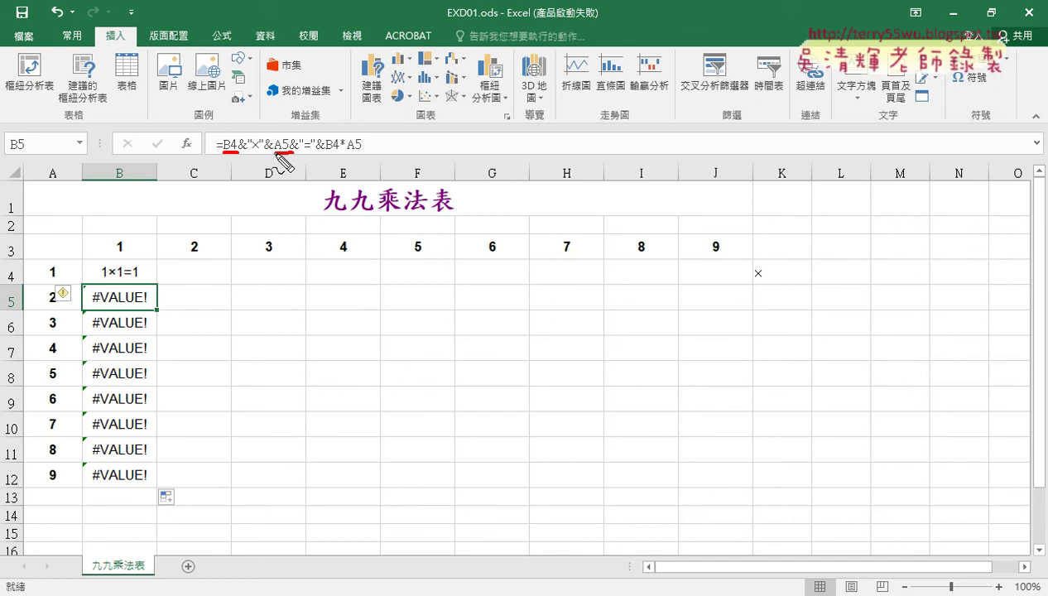
Mark row number 2 in A5 and the B4 reference in B5's formula, then clear the marks
left_click_drag(41, 310, 68, 307)
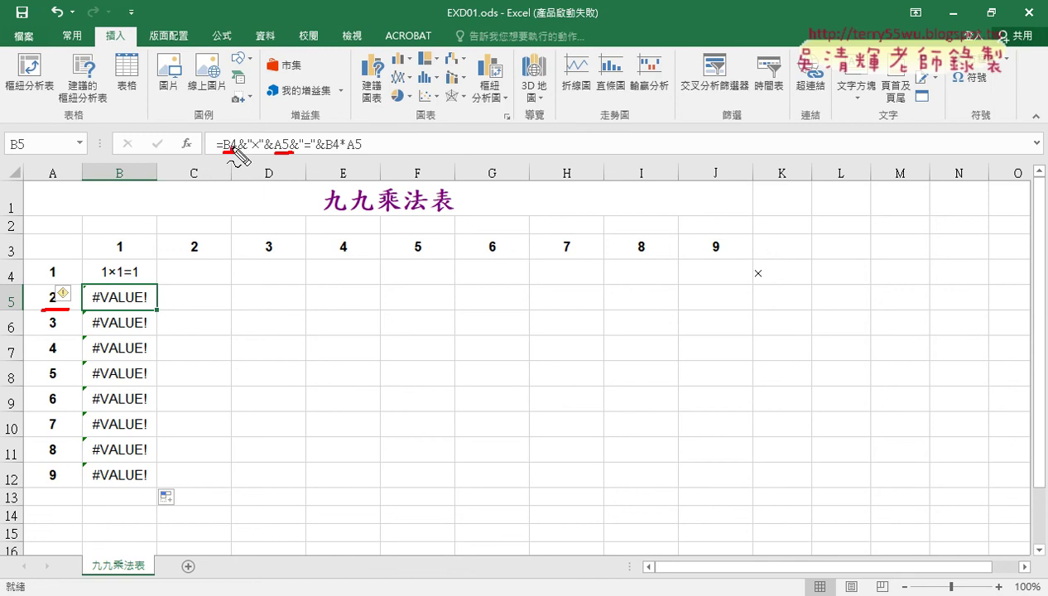
left_click_drag(235, 152, 241, 199)
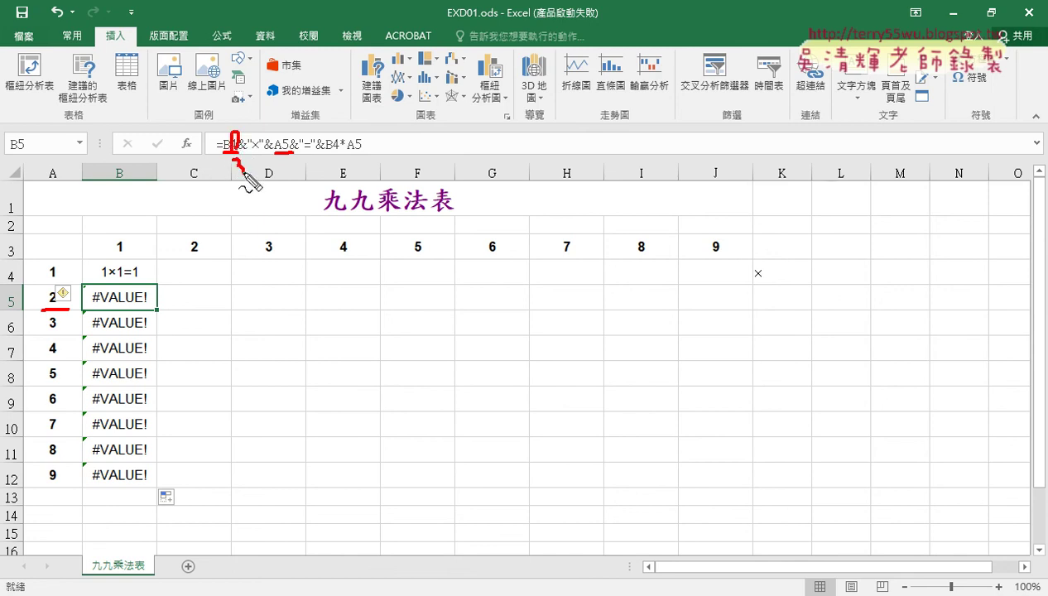
key("Escape")
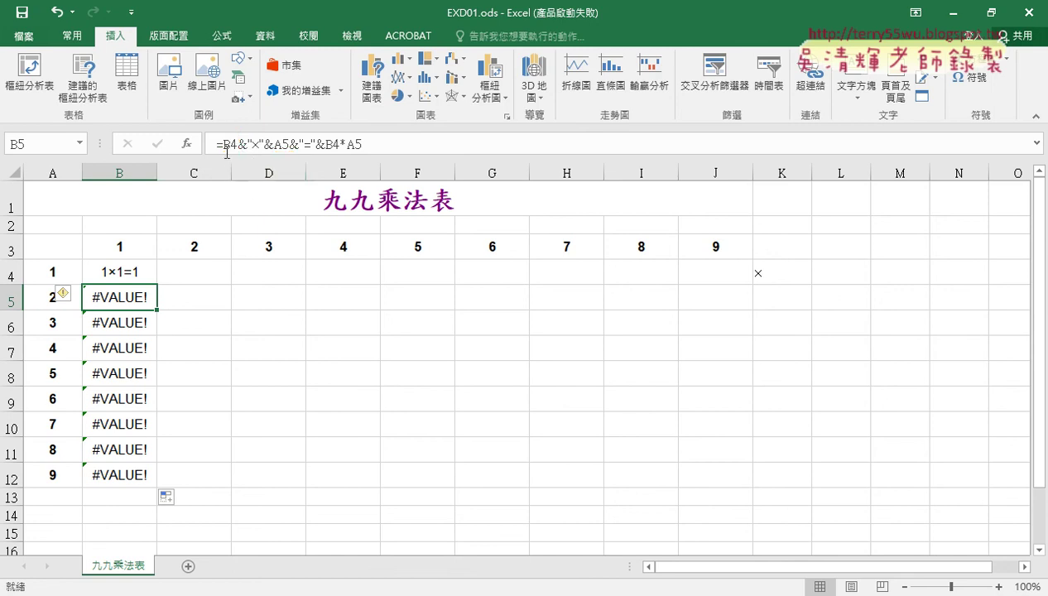
Replace both B4 references in B5's formula with B3 so it shows 1×2=2
left_click(237, 144)
key("BackSpace")
type("3")
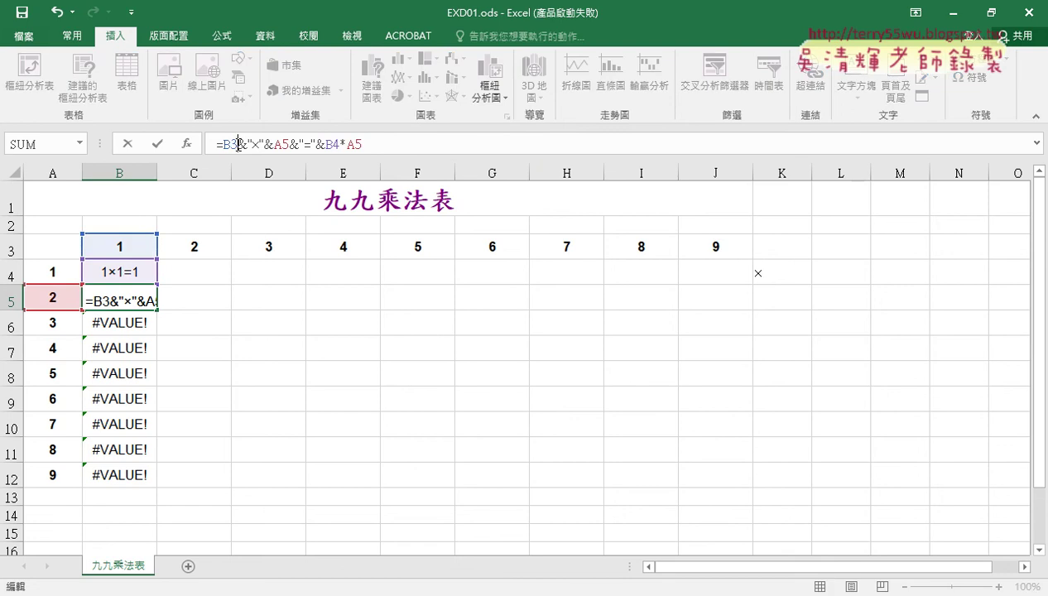
left_click(338, 144)
key("BackSpace")
type("3")
left_click(158, 144)
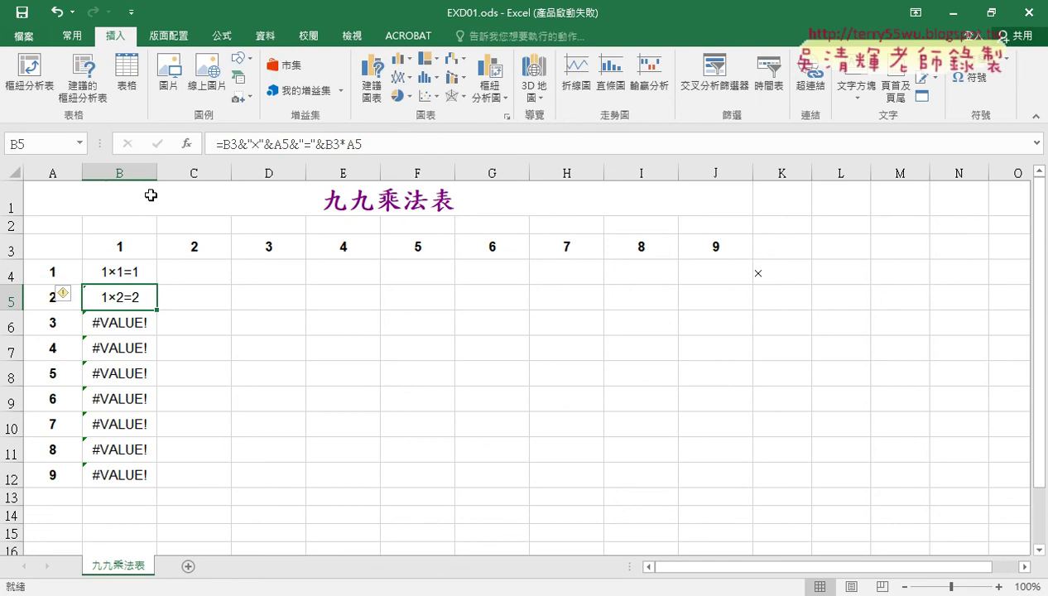
left_click(133, 275)
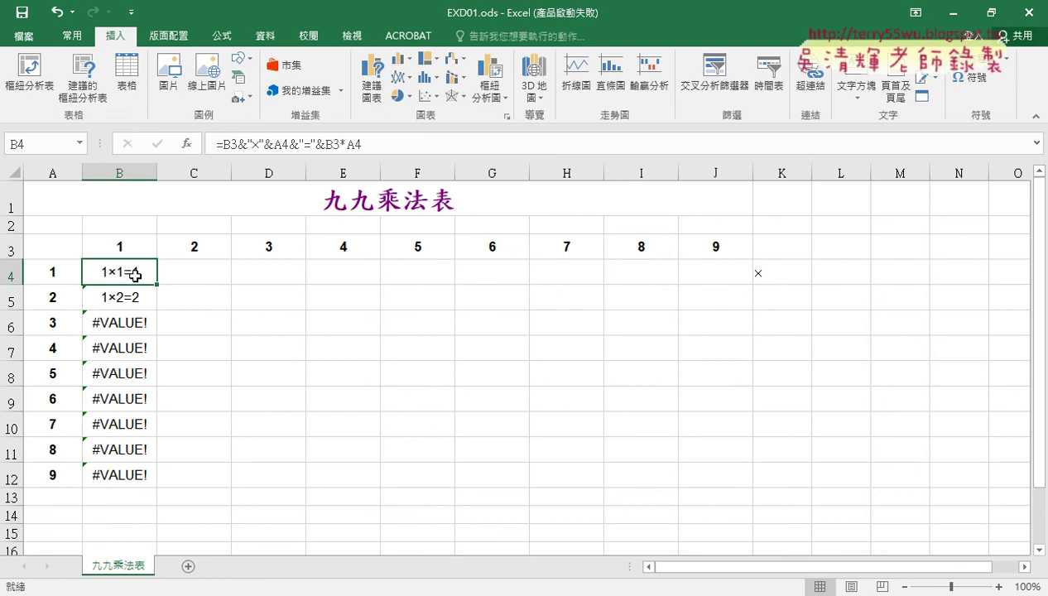
Change B4's formula to =B$3&"×"&A4&"="&B$3*A4 and fill it down to B12
left_click(231, 144)
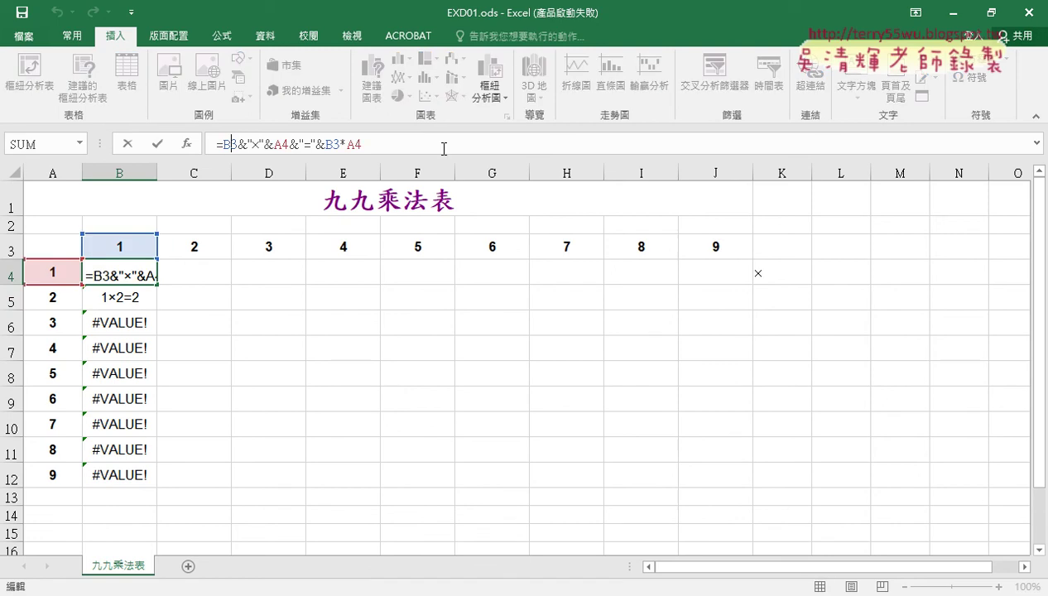
type("$")
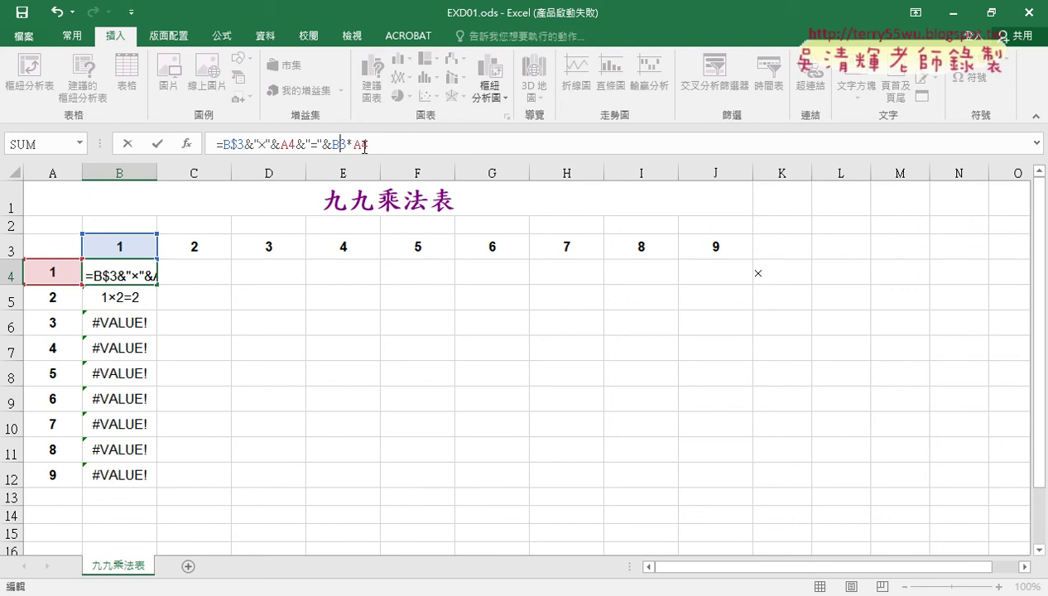
type("$")
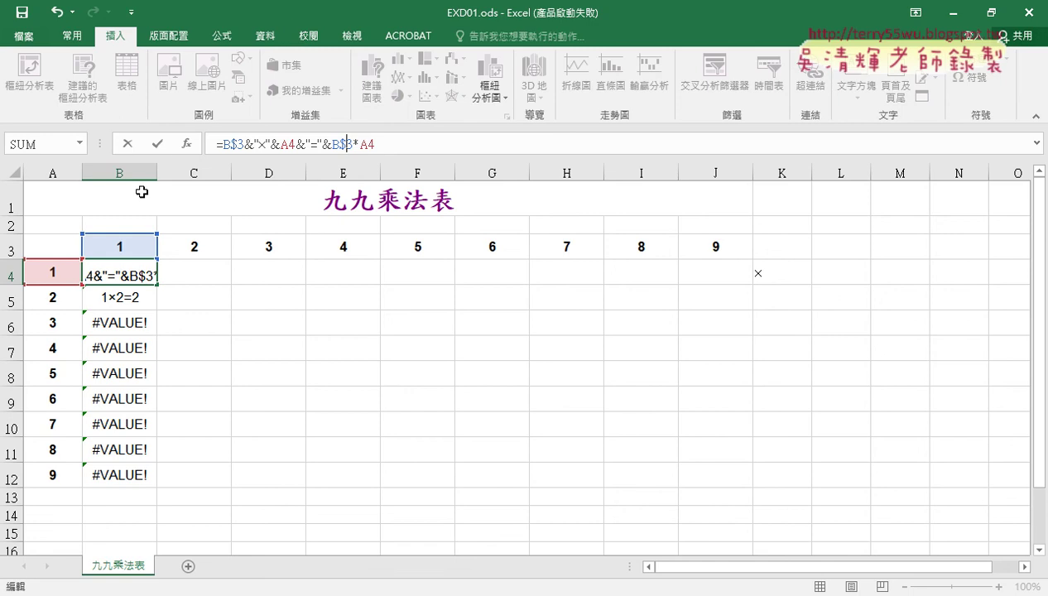
left_click(158, 144)
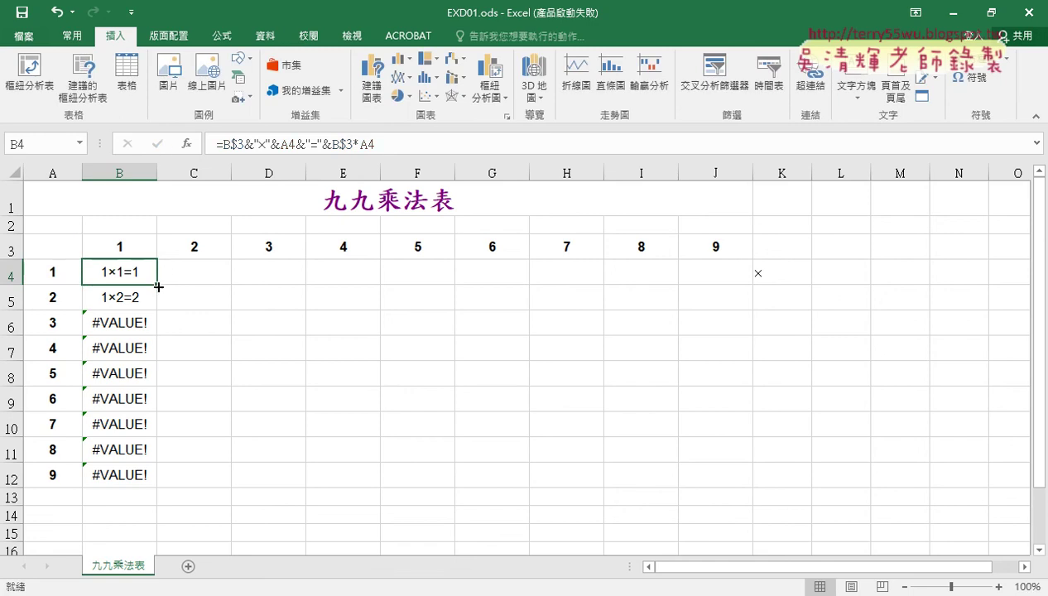
left_click_drag(157, 283, 157, 481)
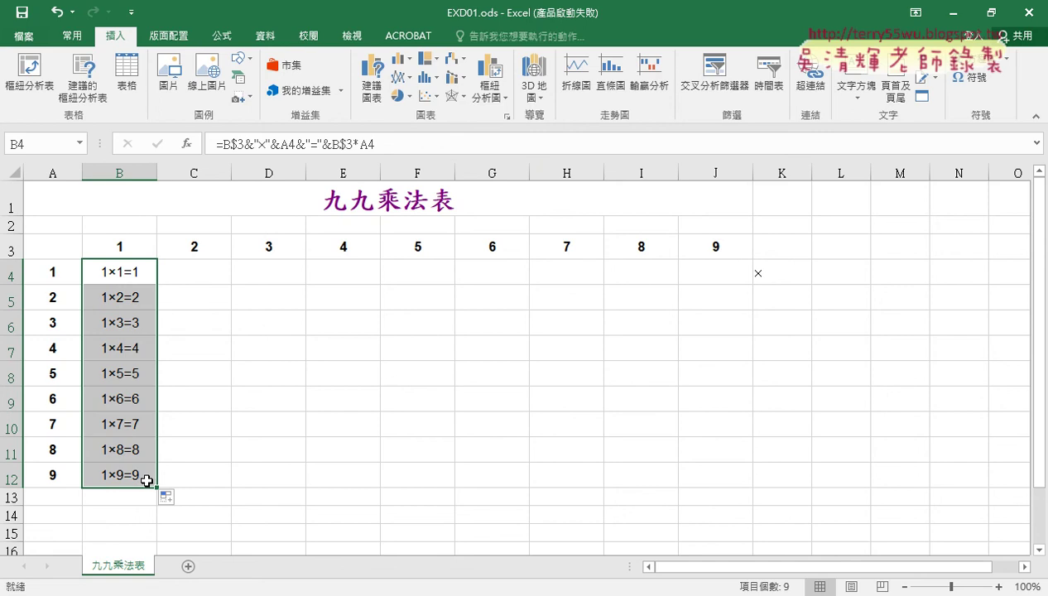
left_click_drag(157, 488, 743, 532)
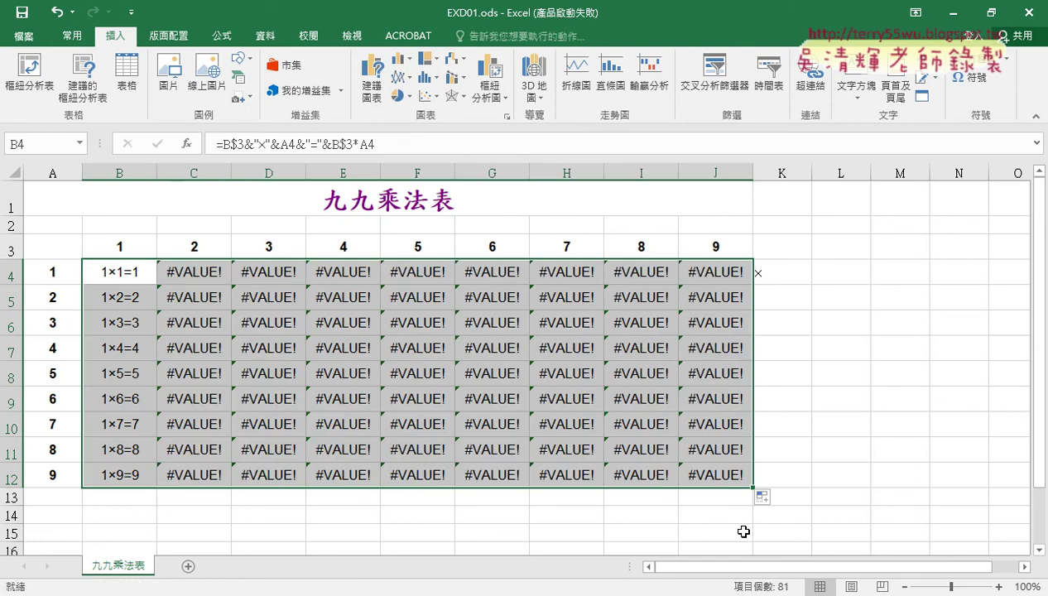
left_click(131, 477)
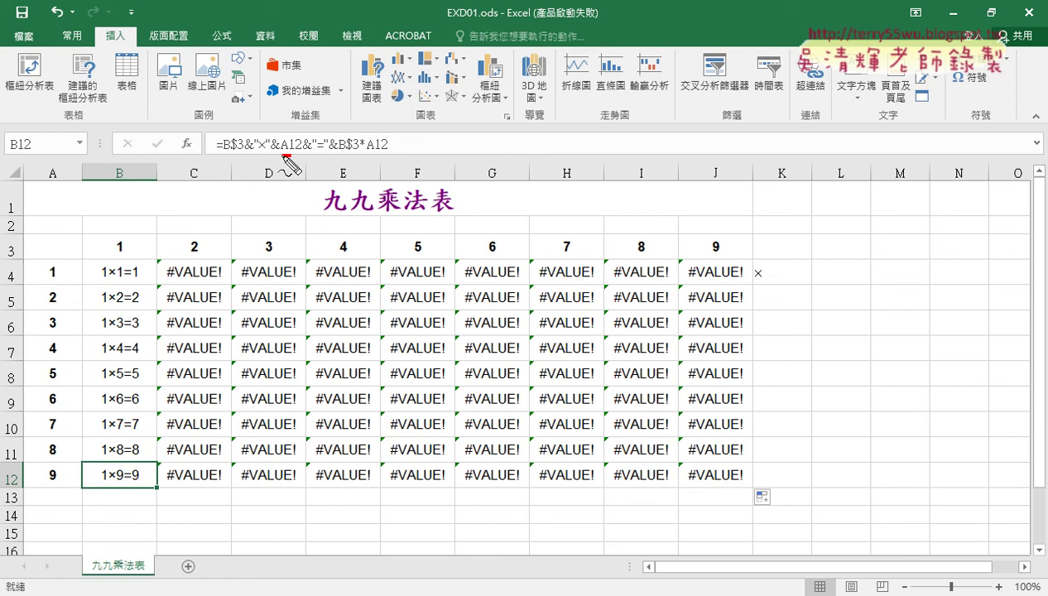
left_click_drag(279, 155, 291, 155)
left_click_drag(364, 153, 377, 154)
mouse_move(112, 498)
left_mouse_down()
mouse_move(226, 495)
mouse_move(198, 511)
left_mouse_up()
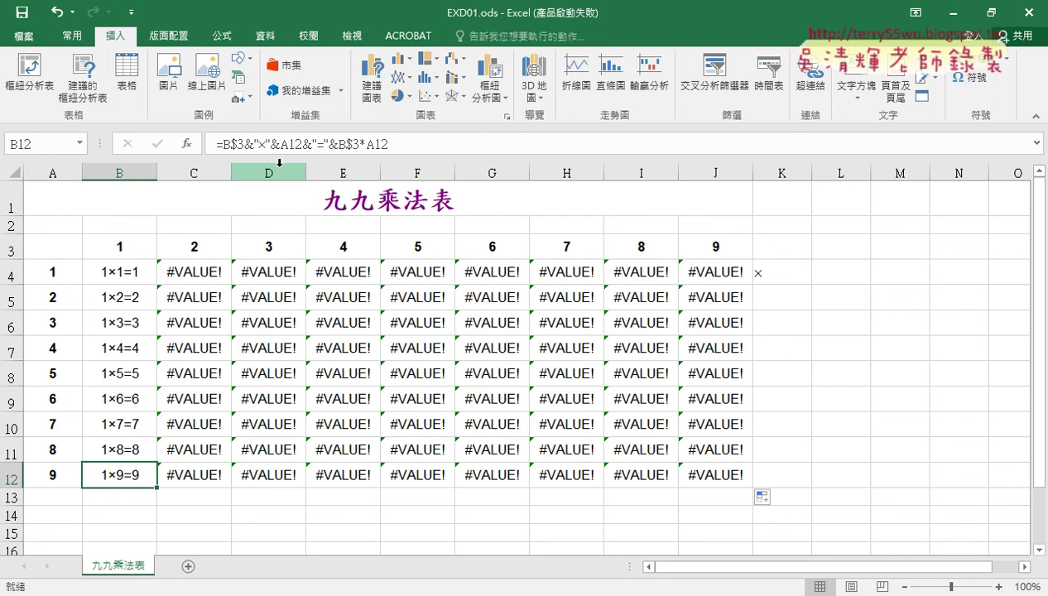
left_click(192, 273)
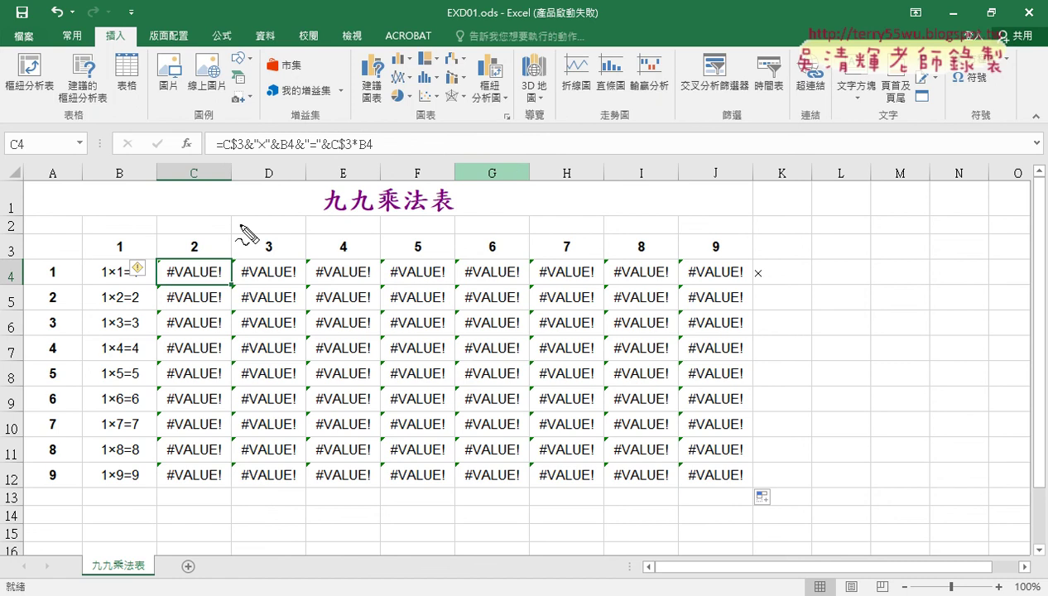
Annotate column A and both B4 references in C4's formula, then clear the pen marks
left_click_drag(43, 179, 46, 166)
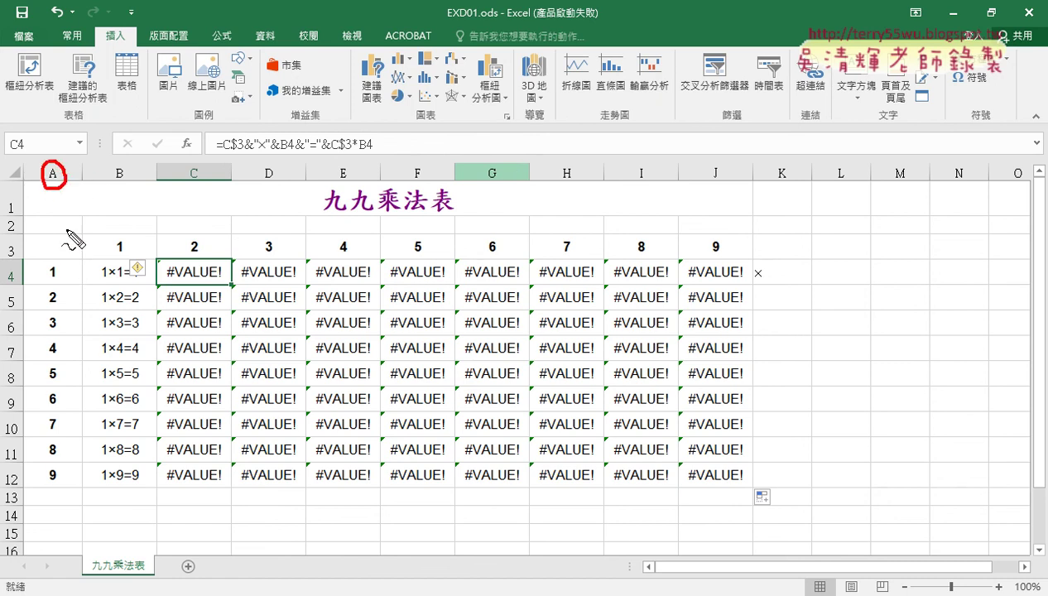
left_click_drag(280, 151, 288, 151)
left_click_drag(354, 152, 366, 152)
key("Escape")
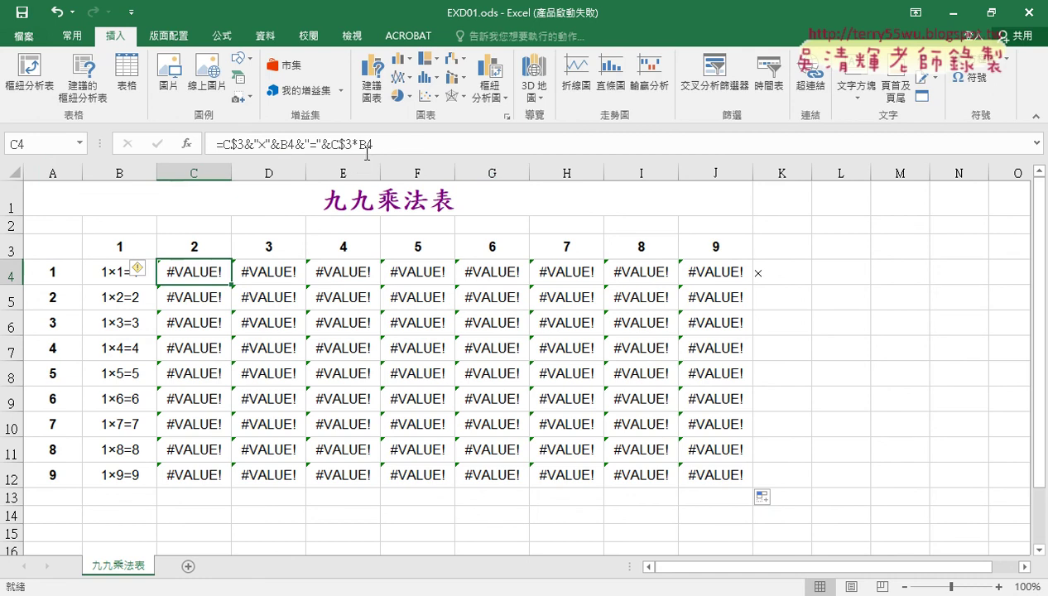
Change C4's B4 references to A4, then undo the fill so only column B remains
left_click(290, 142)
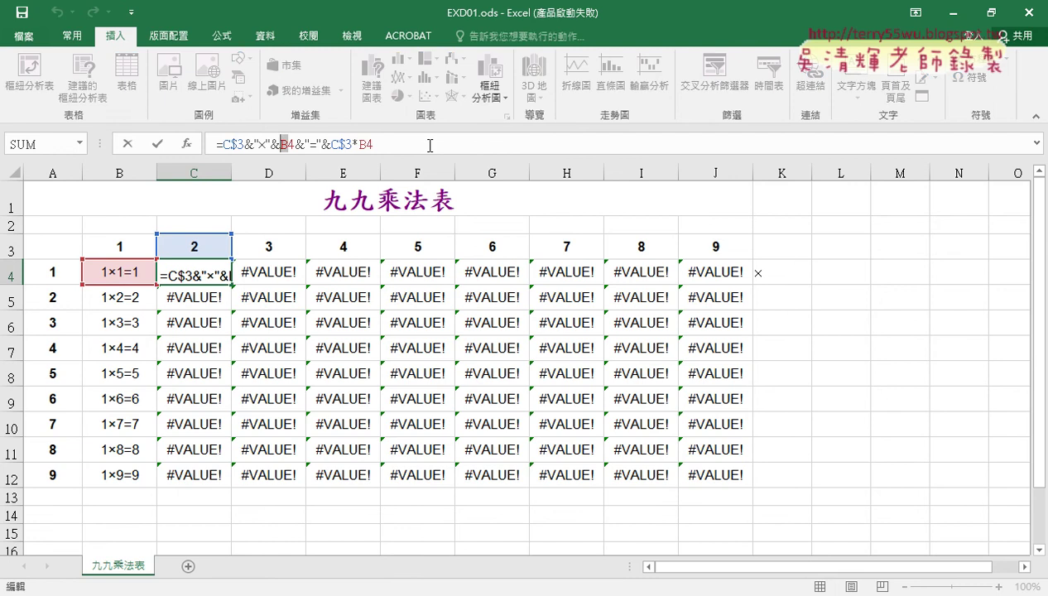
key("BackSpace")
type("A")
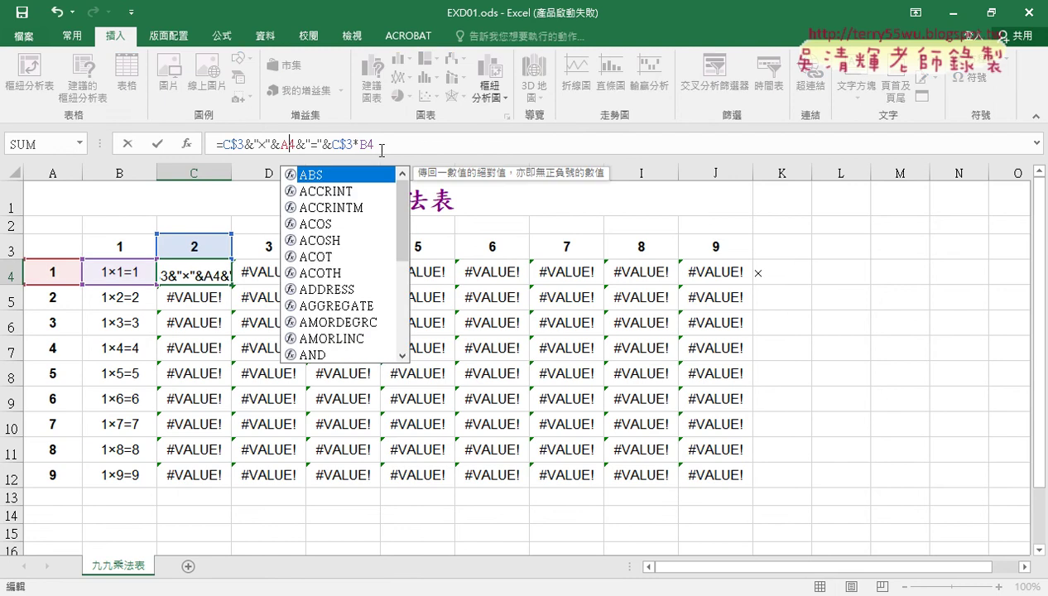
left_click(360, 145)
type("A")
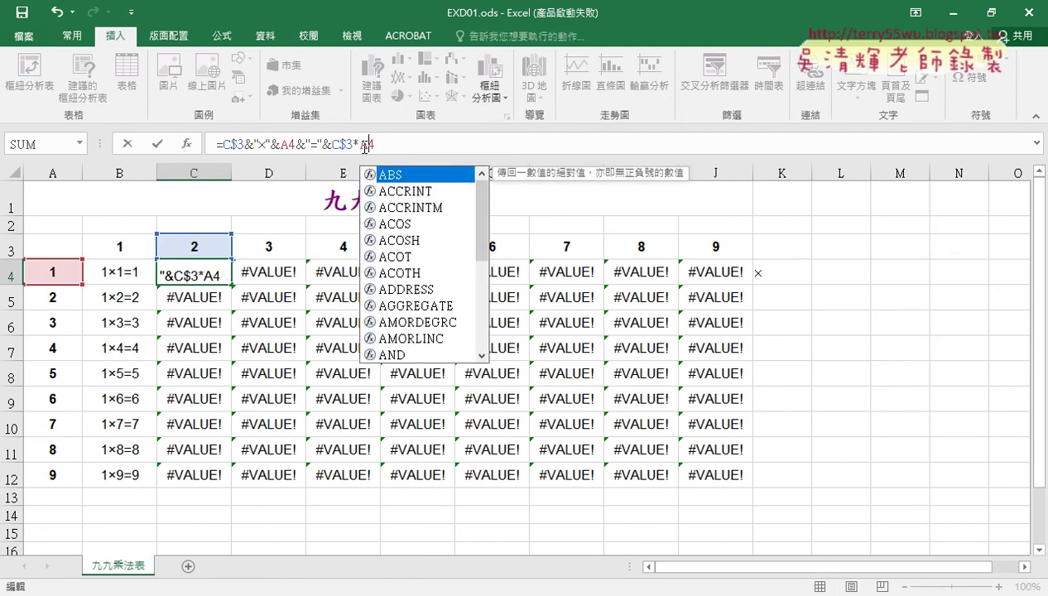
left_click(158, 144)
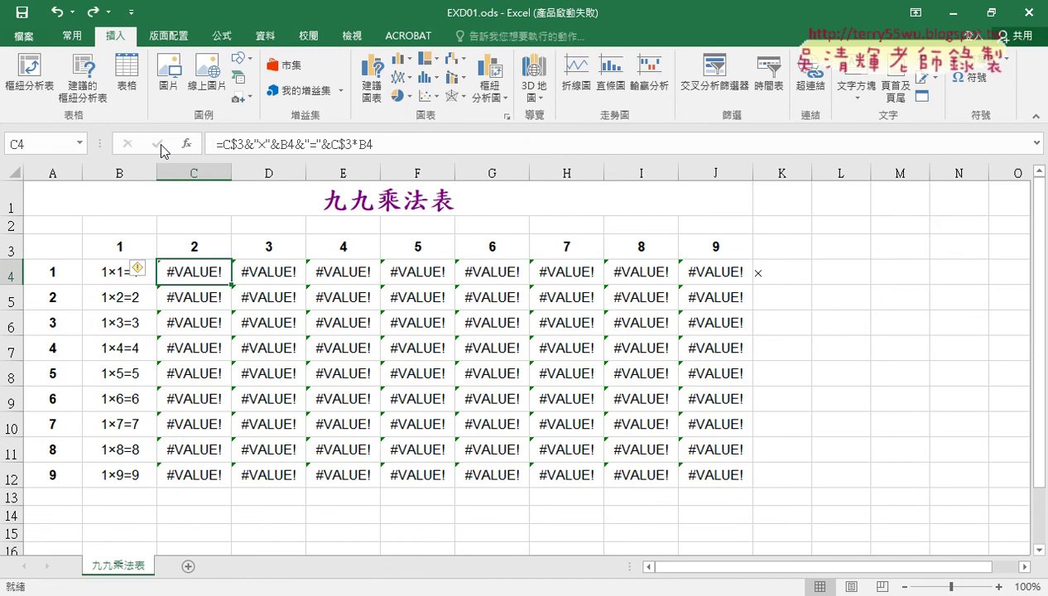
key("ctrl+z")
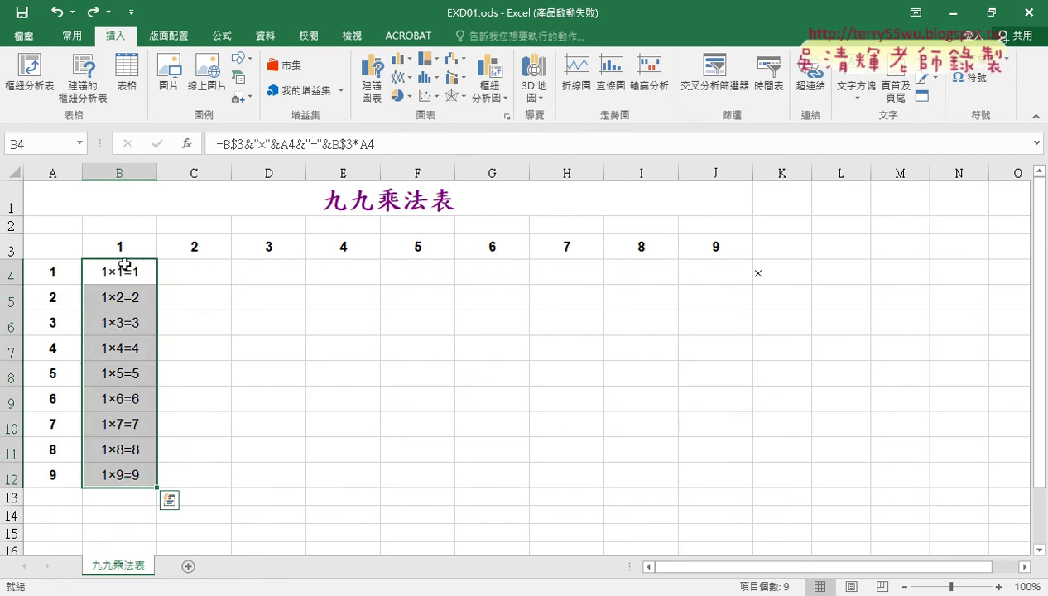
Change B4's formula to =B$3&"×"&$A4&"="&B$3*$A4 and fill it down to B12
left_click(129, 273)
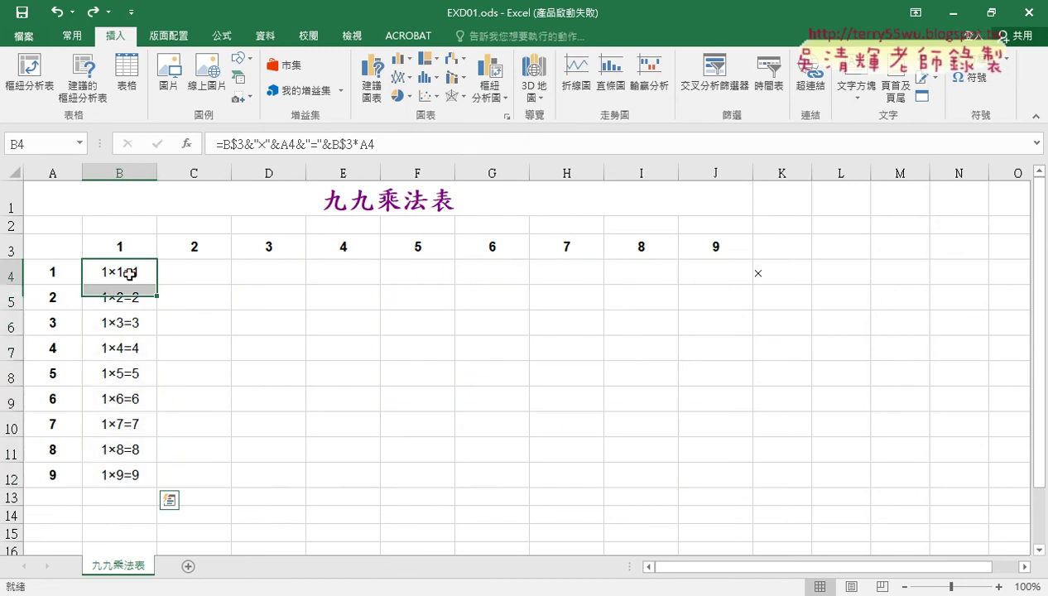
left_click(279, 144)
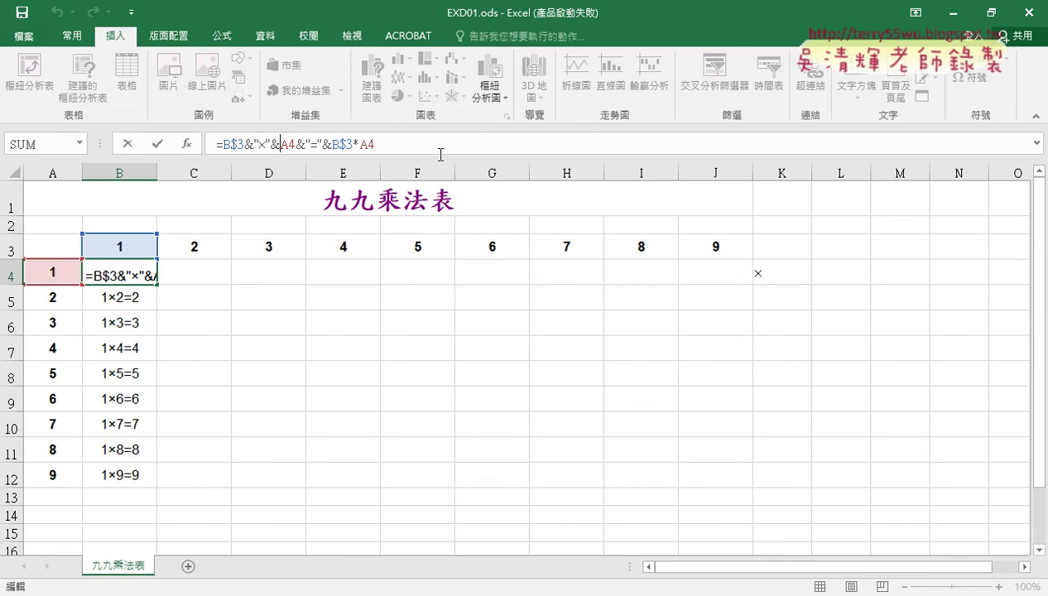
type("$")
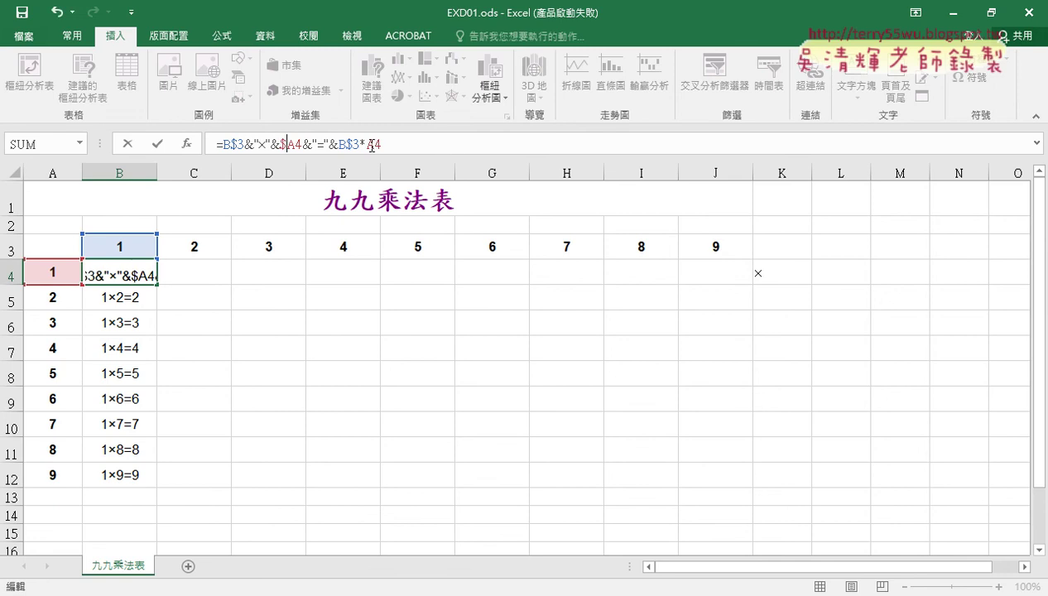
left_click(365, 144)
type("$")
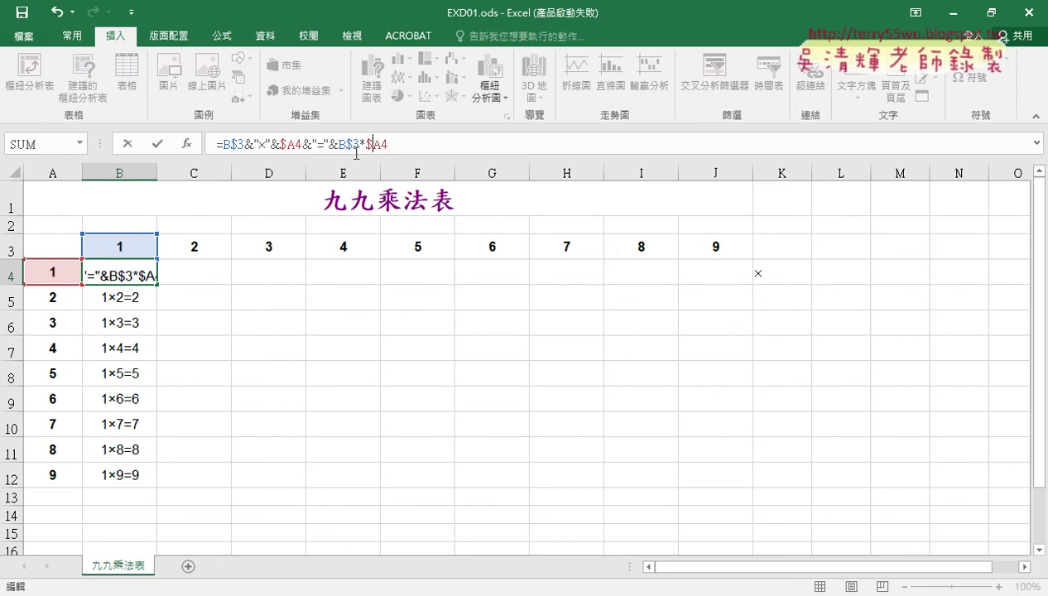
left_click(158, 145)
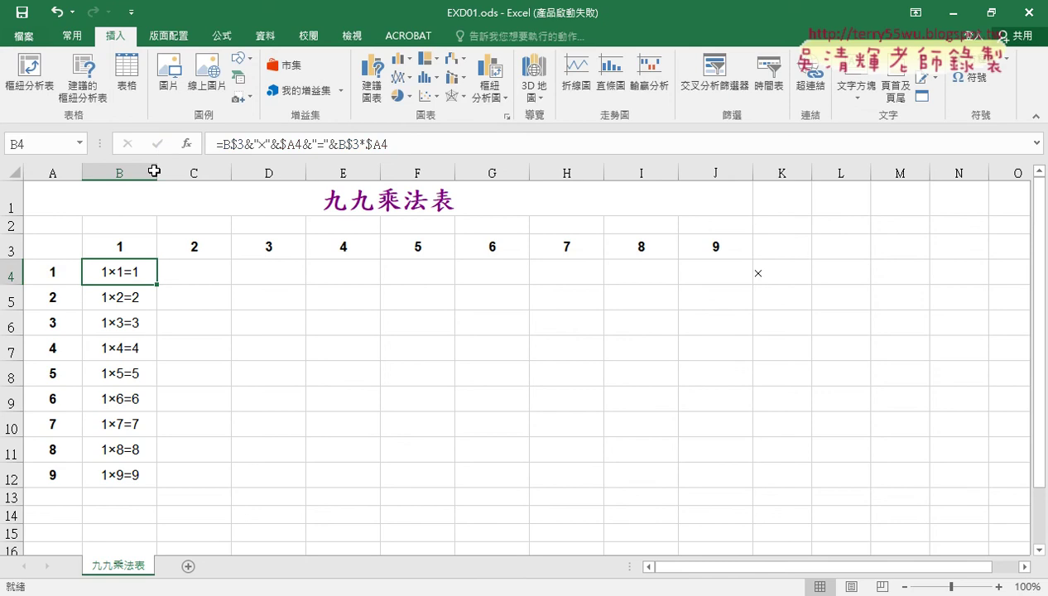
mouse_move(157, 285)
left_mouse_down()
mouse_move(155, 487)
mouse_move(759, 502)
left_mouse_up()
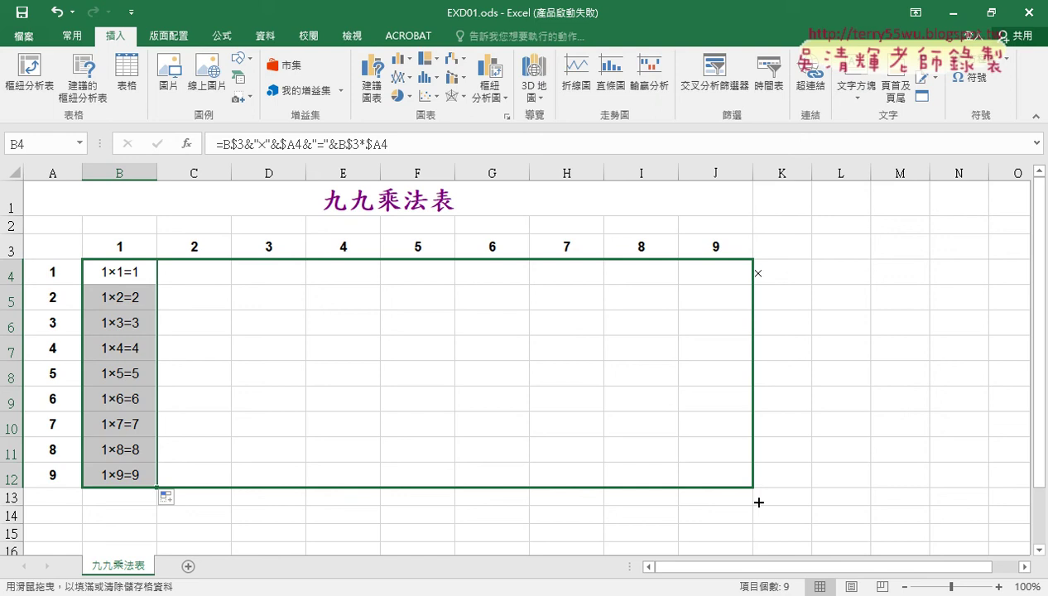
Fill the B4:B12 formulas right to column J, completing 1×1=1 through 9×9=81
left_click_drag(758, 501, 758, 502)
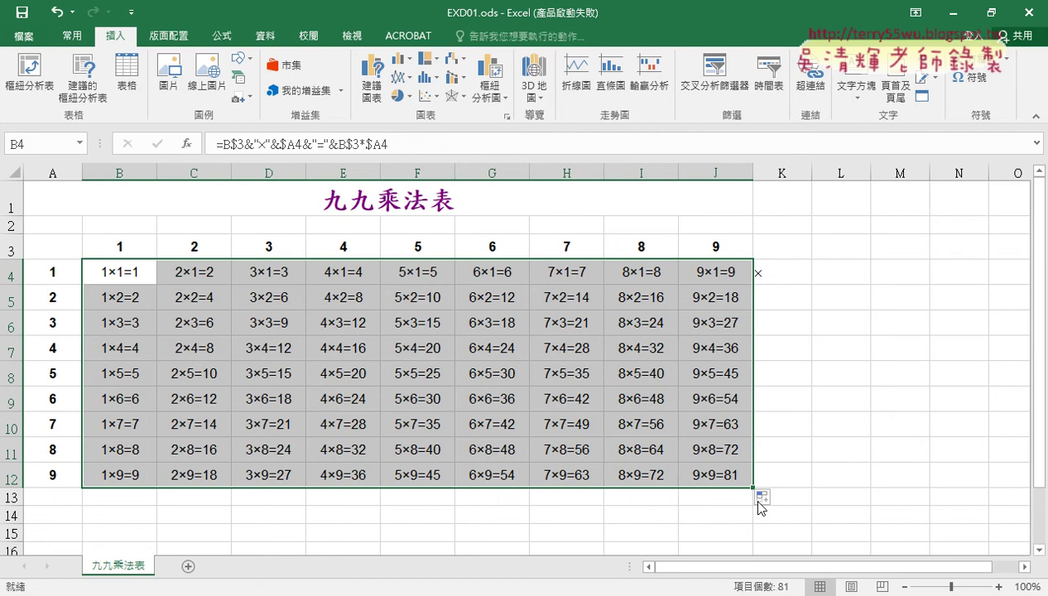
left_click(793, 276)
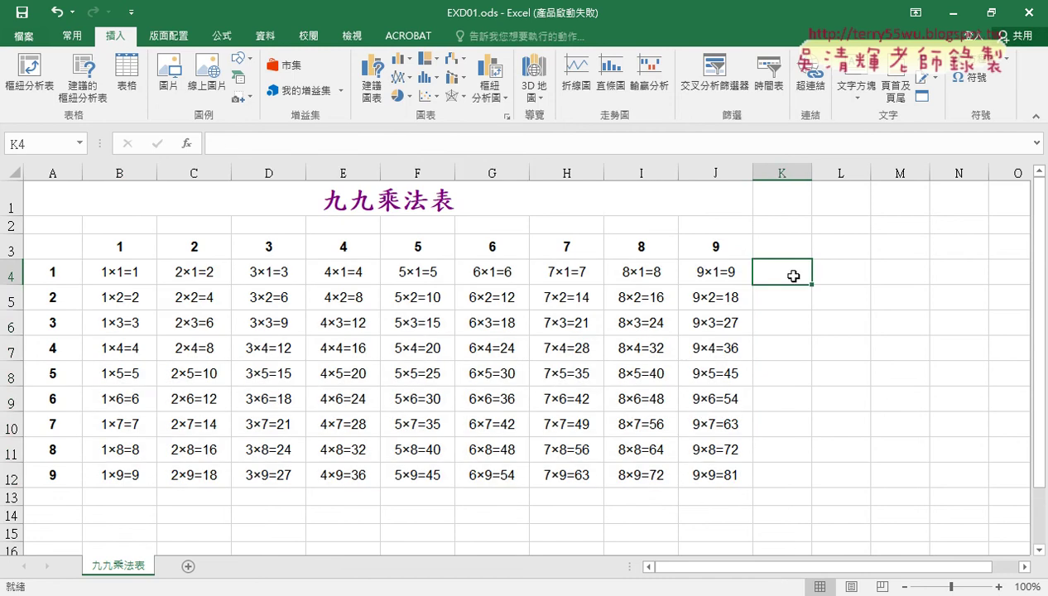
left_click(108, 271)
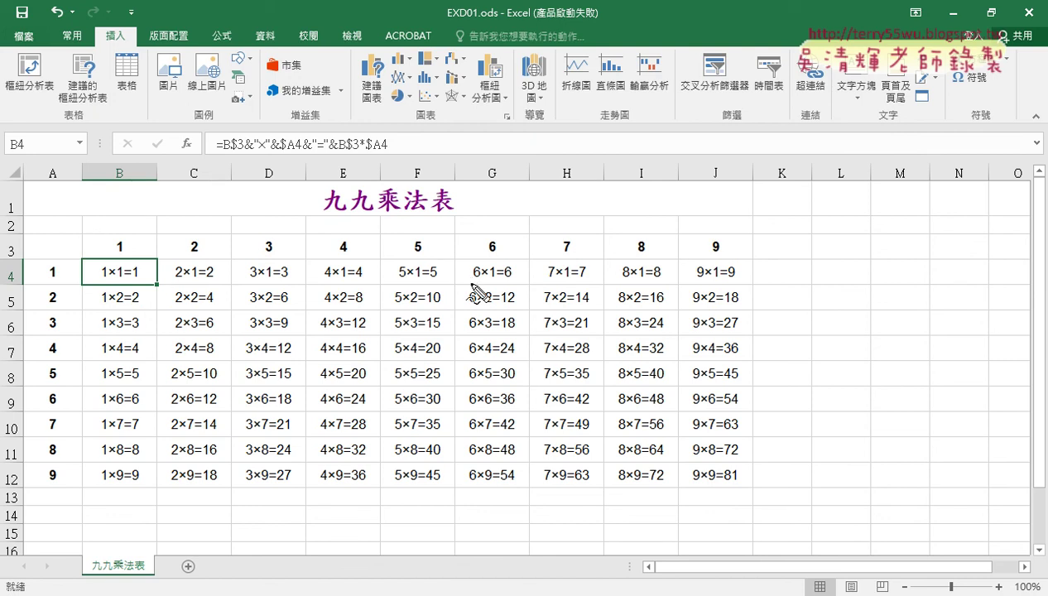
mouse_move(97, 228)
left_mouse_down()
mouse_move(96, 255)
mouse_move(281, 229)
mouse_move(611, 231)
mouse_move(749, 253)
mouse_move(450, 269)
mouse_move(110, 258)
left_mouse_up()
mouse_move(18, 239)
left_mouse_down()
mouse_move(5, 260)
mouse_move(22, 247)
mouse_move(39, 482)
left_mouse_up()
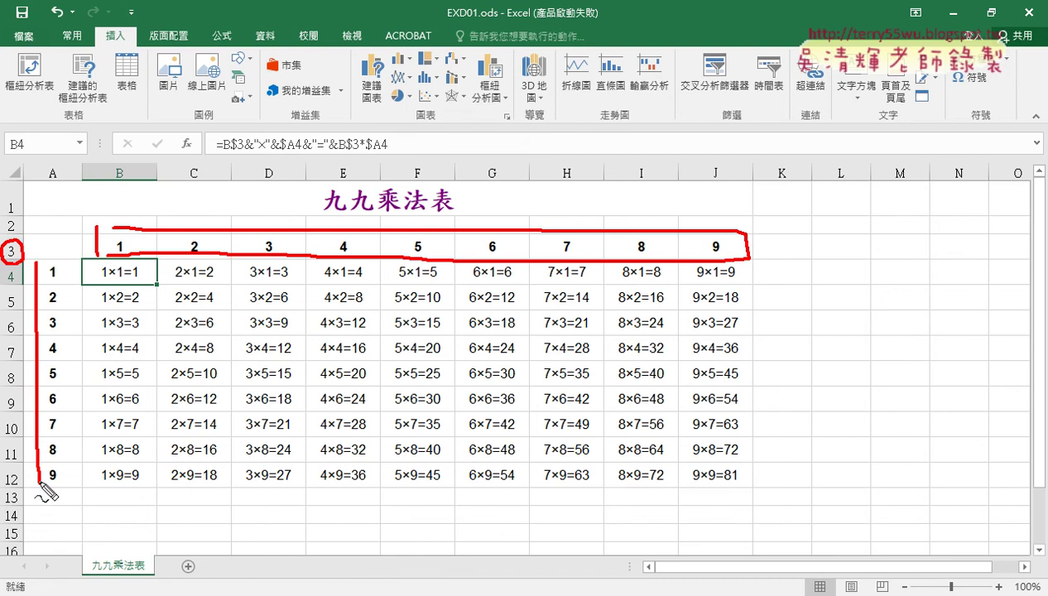
mouse_move(33, 265)
left_mouse_down()
mouse_move(67, 259)
mouse_move(68, 451)
mouse_move(42, 480)
left_mouse_up()
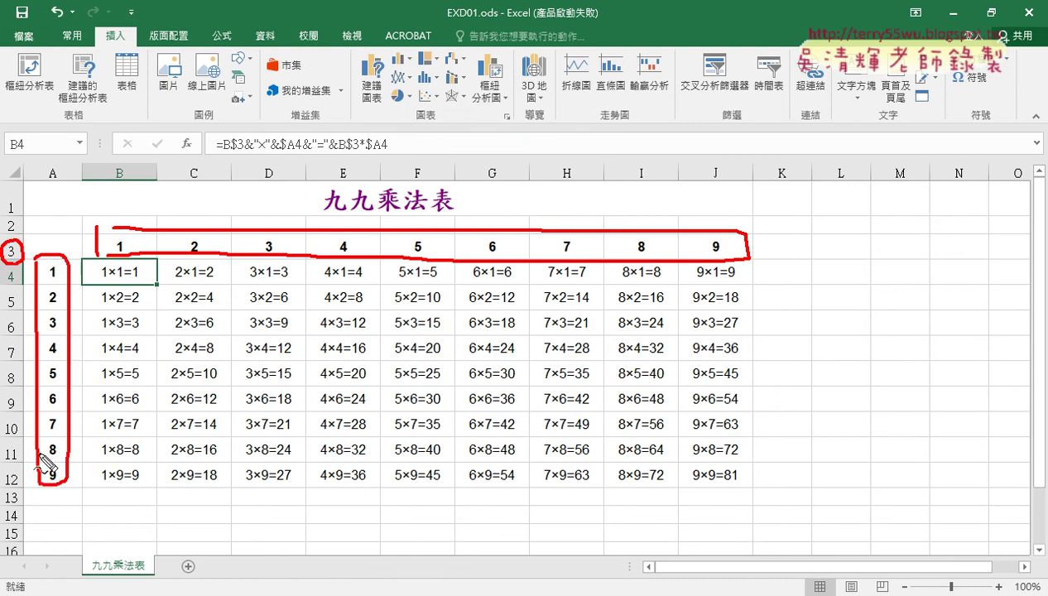
mouse_move(52, 189)
left_mouse_down()
mouse_move(50, 165)
mouse_move(52, 191)
left_mouse_up()
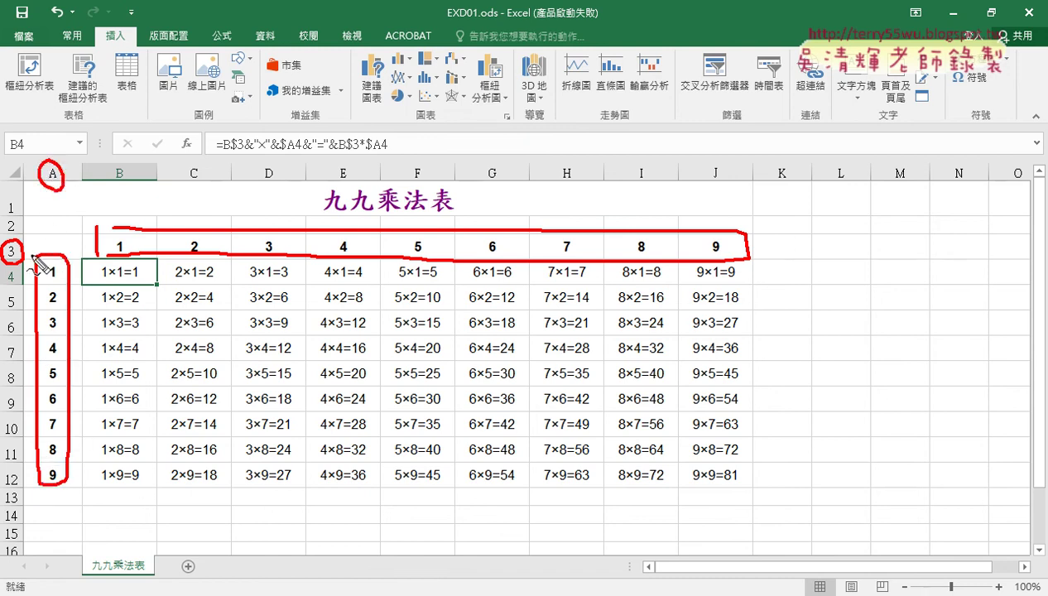
left_click_drag(23, 253, 25, 242)
left_click_drag(231, 153, 242, 152)
left_click_drag(346, 151, 357, 151)
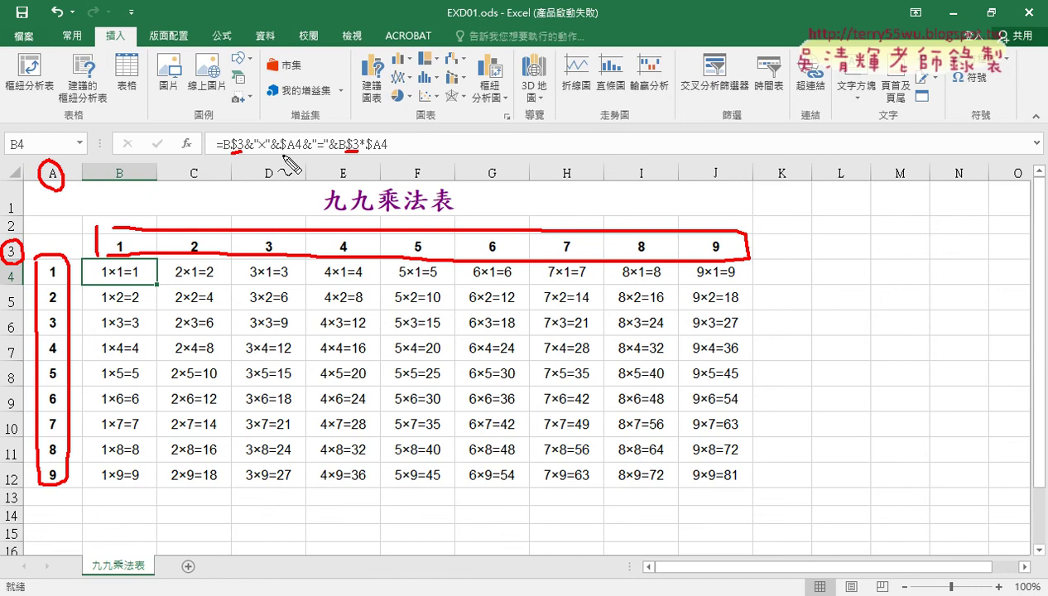
left_click_drag(281, 153, 300, 153)
left_click_drag(370, 153, 382, 152)
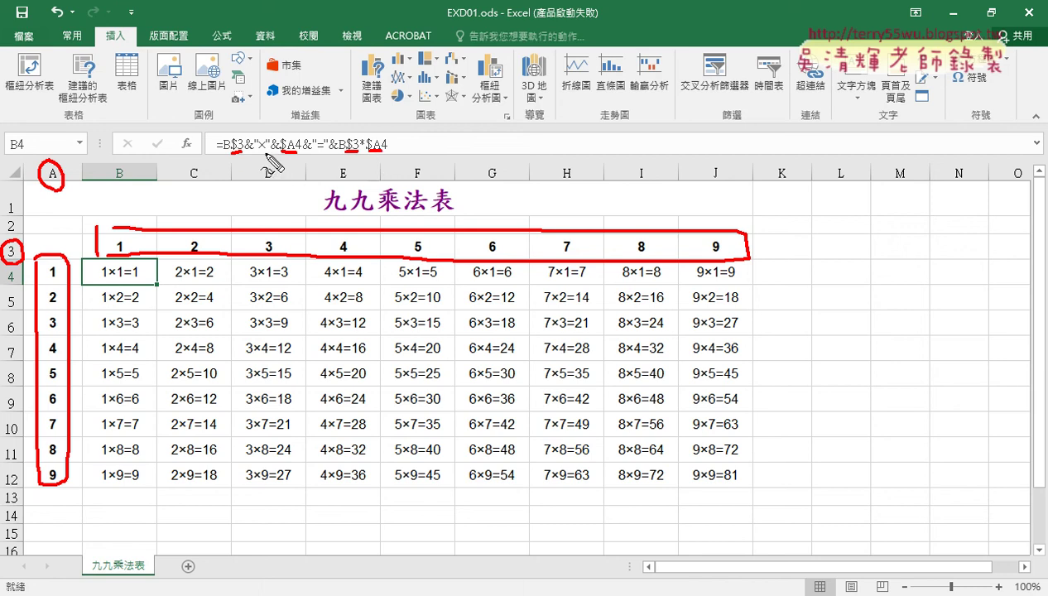
left_click_drag(256, 152, 266, 152)
mouse_move(947, 76)
left_mouse_down()
mouse_move(976, 93)
mouse_move(1003, 76)
left_mouse_up()
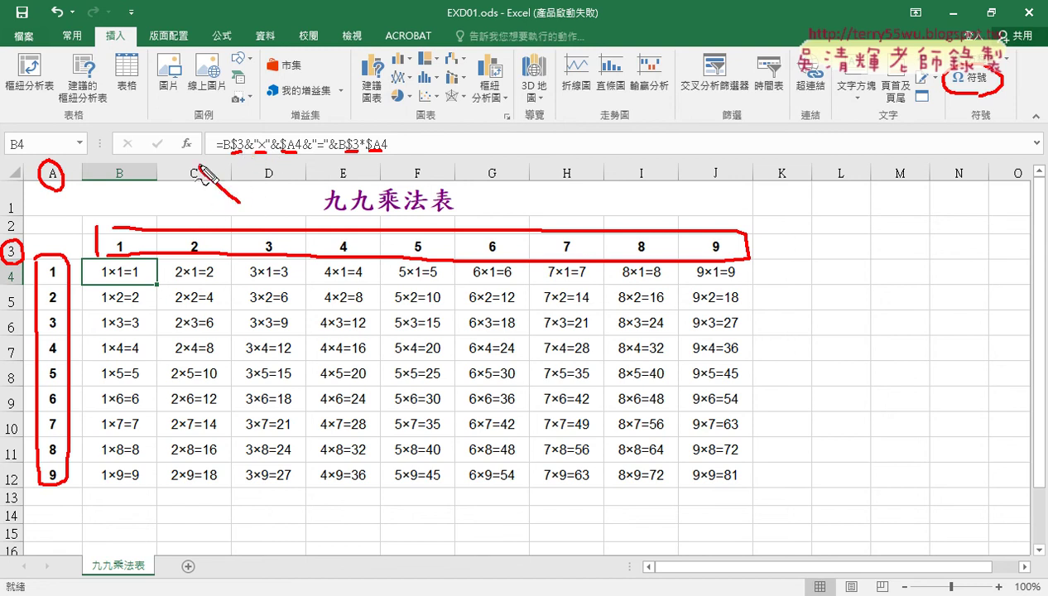
left_click_drag(207, 164, 238, 199)
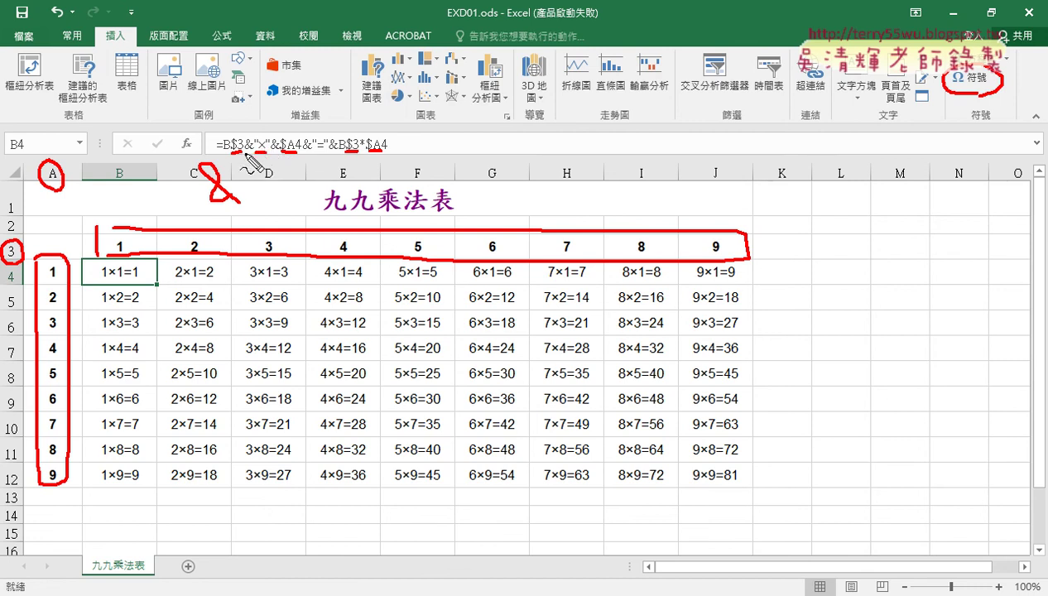
left_click_drag(317, 171, 327, 168)
key("Escape")
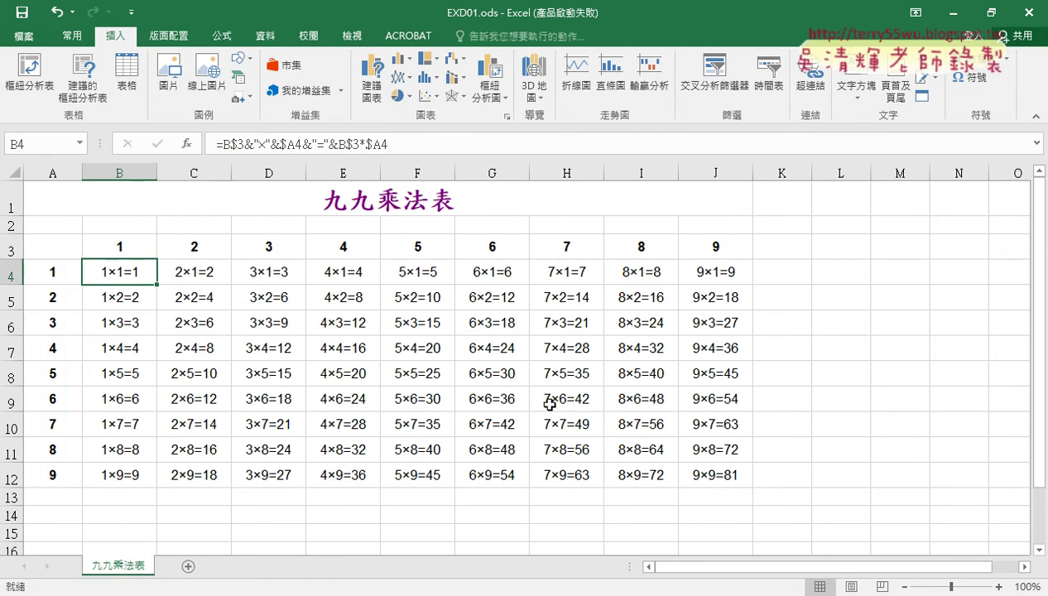
left_click(40, 248)
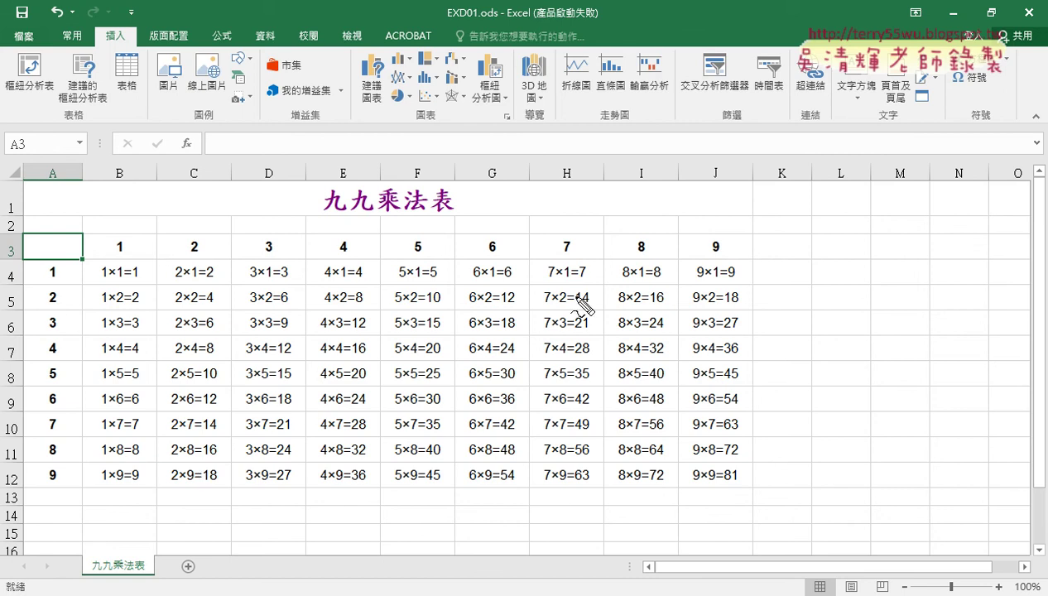
left_click_drag(48, 260, 697, 265)
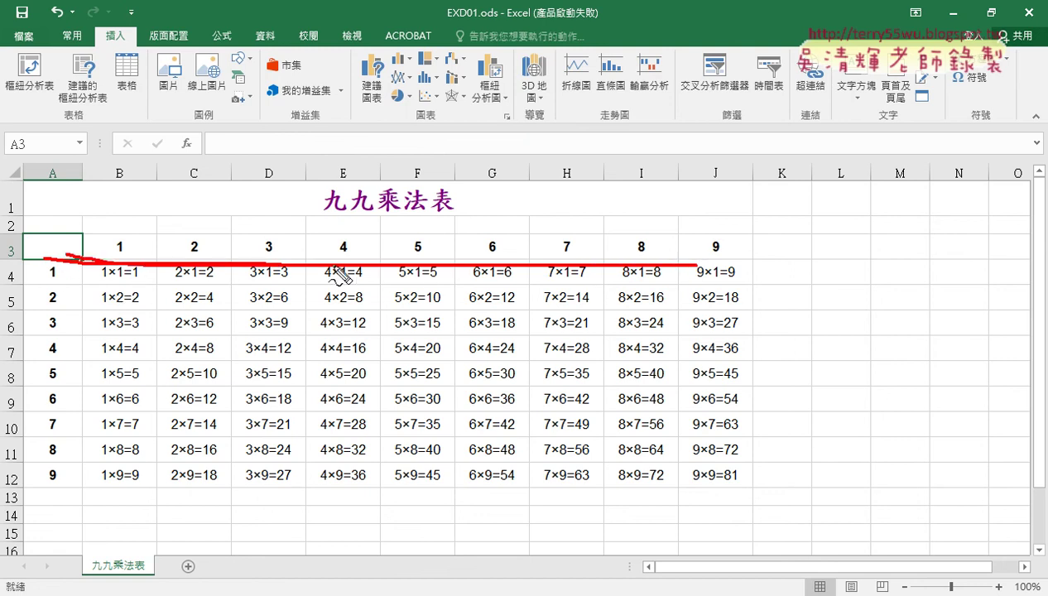
left_click_drag(82, 257, 670, 261)
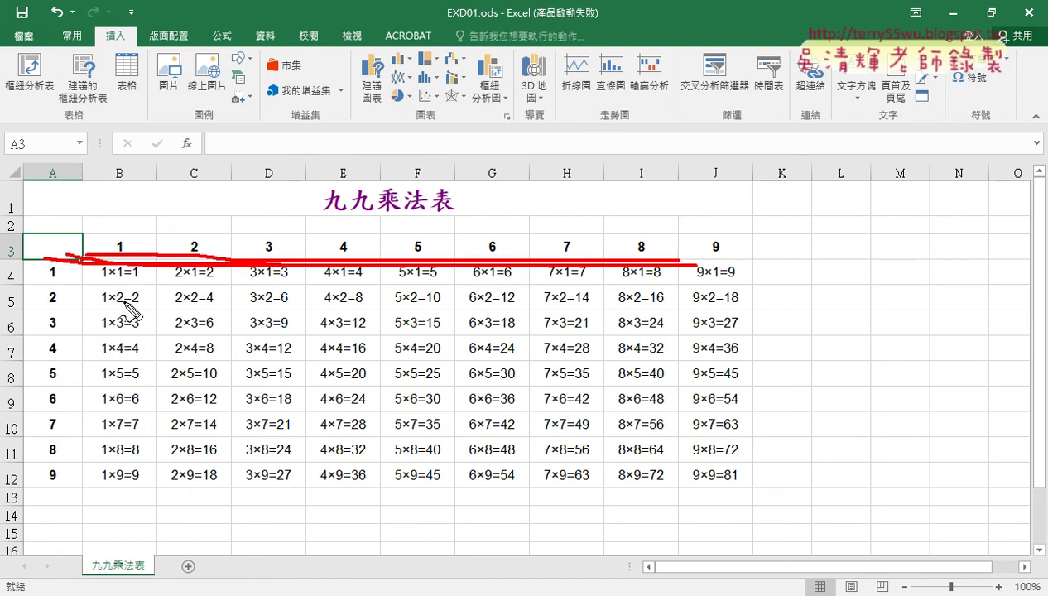
left_click_drag(76, 235, 76, 476)
left_click_drag(83, 231, 81, 479)
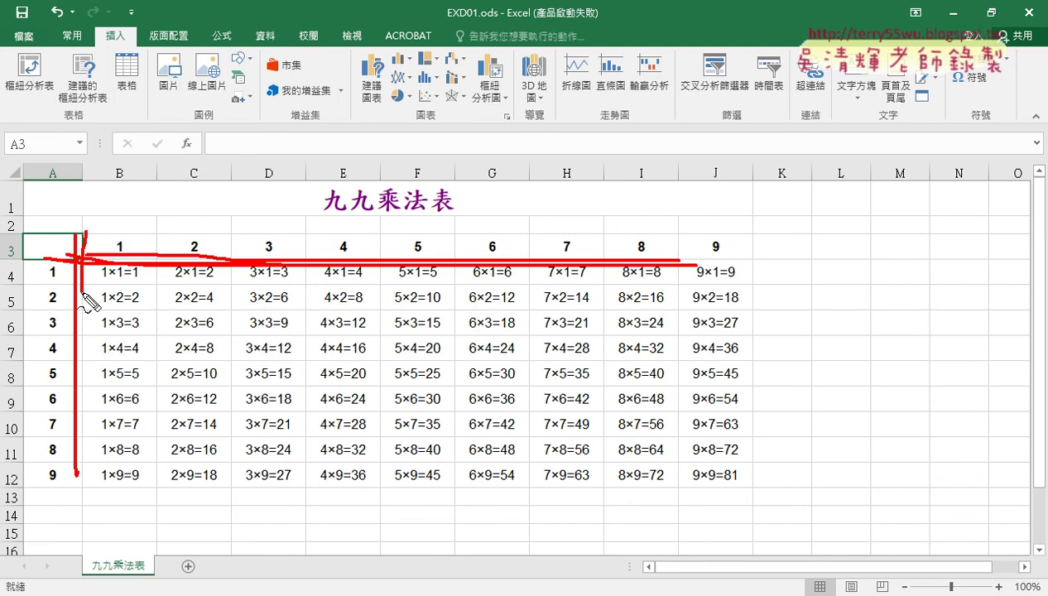